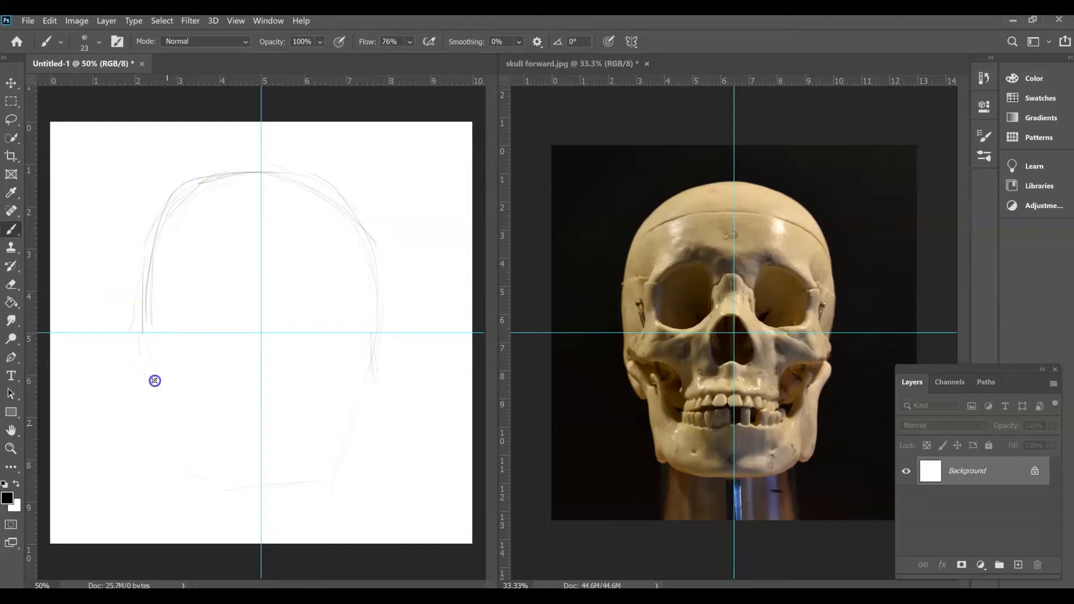
Reinforce the curved cranium outline of the skull sketch with light brush strokes
left_click_drag(367, 235, 367, 235)
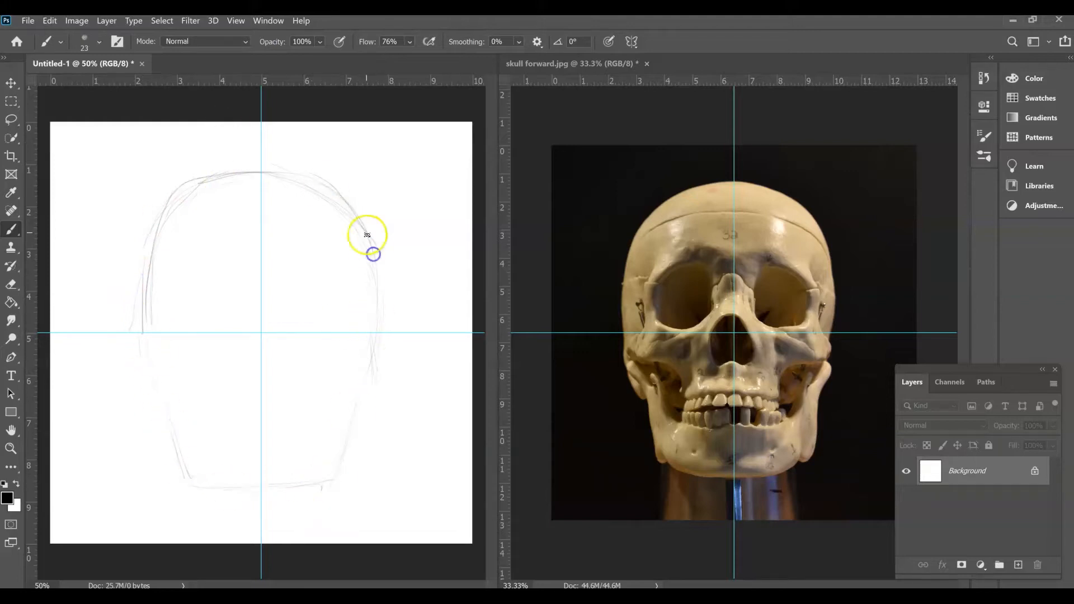
mouse_move(196, 196)
left_mouse_down()
mouse_move(143, 236)
mouse_move(178, 183)
mouse_move(156, 255)
mouse_move(174, 189)
left_mouse_up()
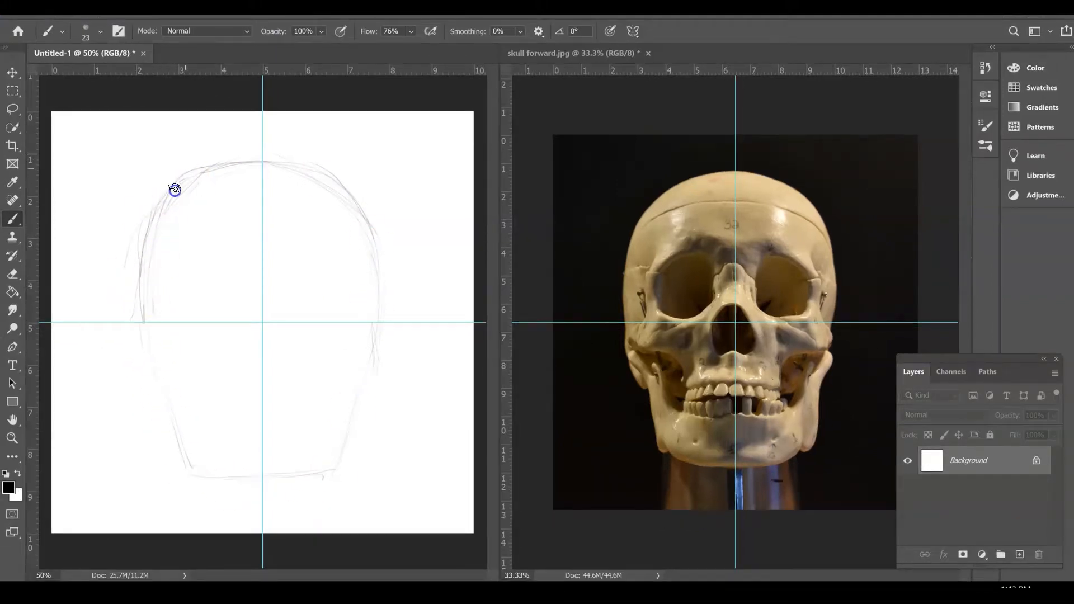
Draw a thin green bar across the width of the skull photo and place a vertical copy from brow to chin
left_click(12, 404)
left_click(156, 31)
left_click(684, 439)
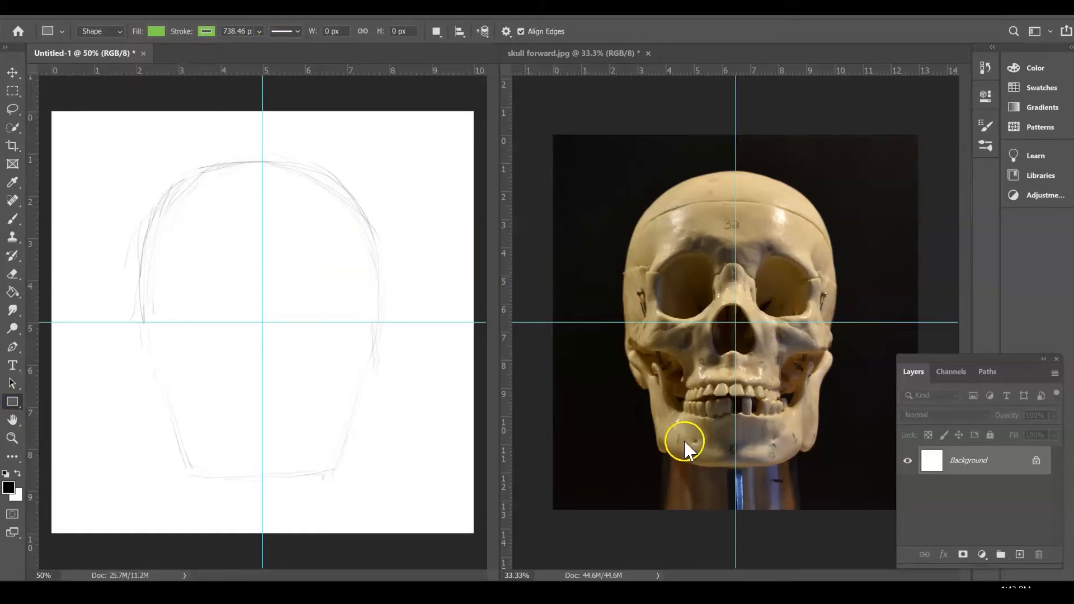
key("ctrl+z")
left_click(941, 92)
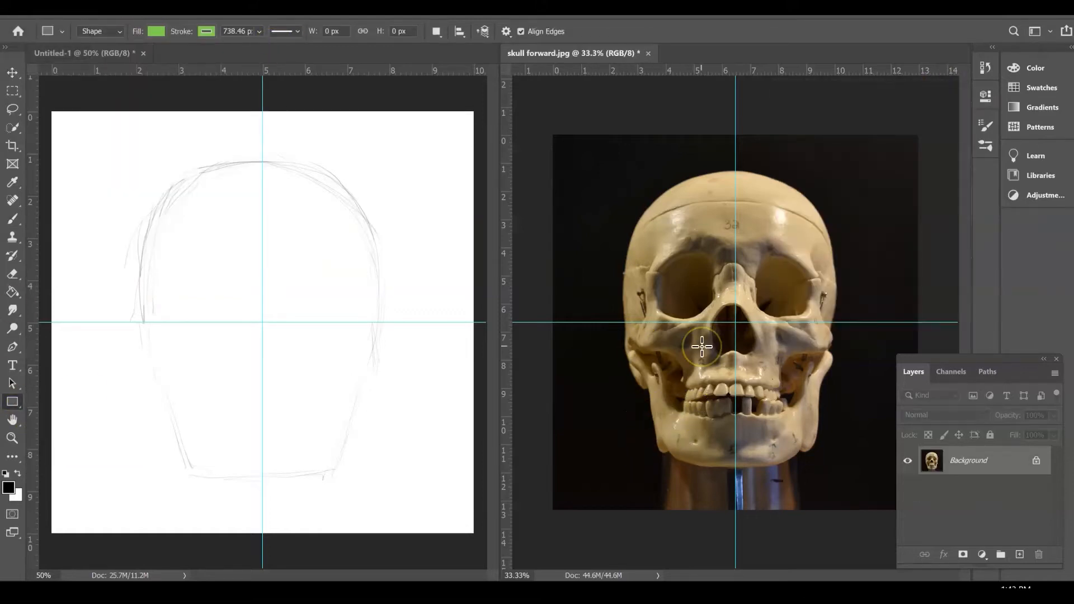
left_click_drag(837, 299, 710, 380)
left_click(943, 91)
left_click(13, 73)
left_click_drag(722, 232, 725, 329)
Draw a green bar across the sketched cranium's width and place a vertical copy reaching down to the chin
left_click(36, 176)
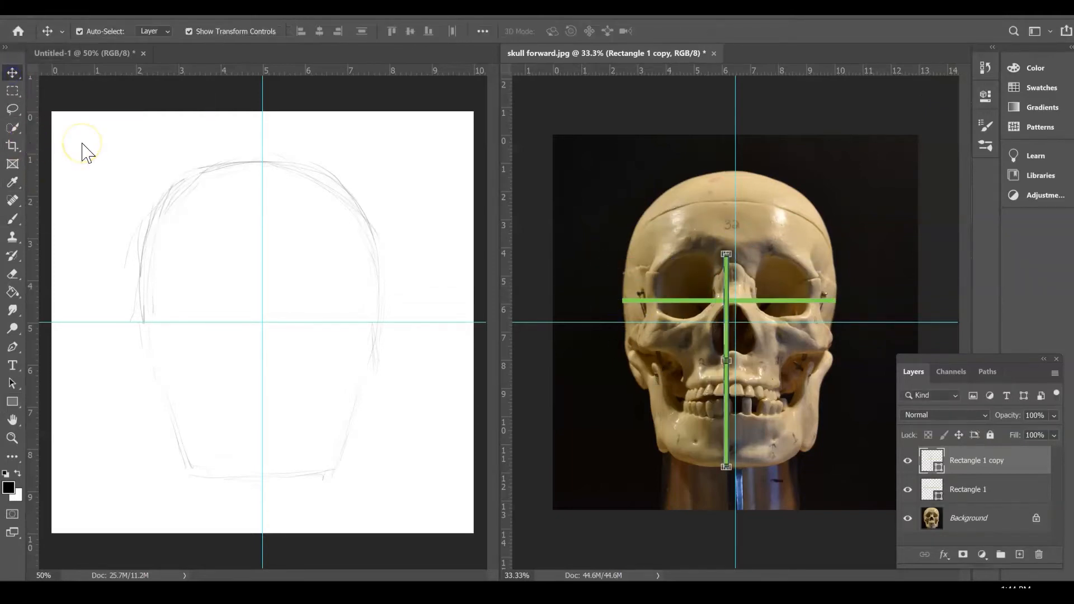
mouse_move(380, 294)
left_mouse_down()
mouse_move(137, 292)
mouse_move(146, 262)
mouse_move(269, 173)
left_mouse_up()
left_click(945, 91)
key("Return")
left_click_drag(261, 312, 249, 414)
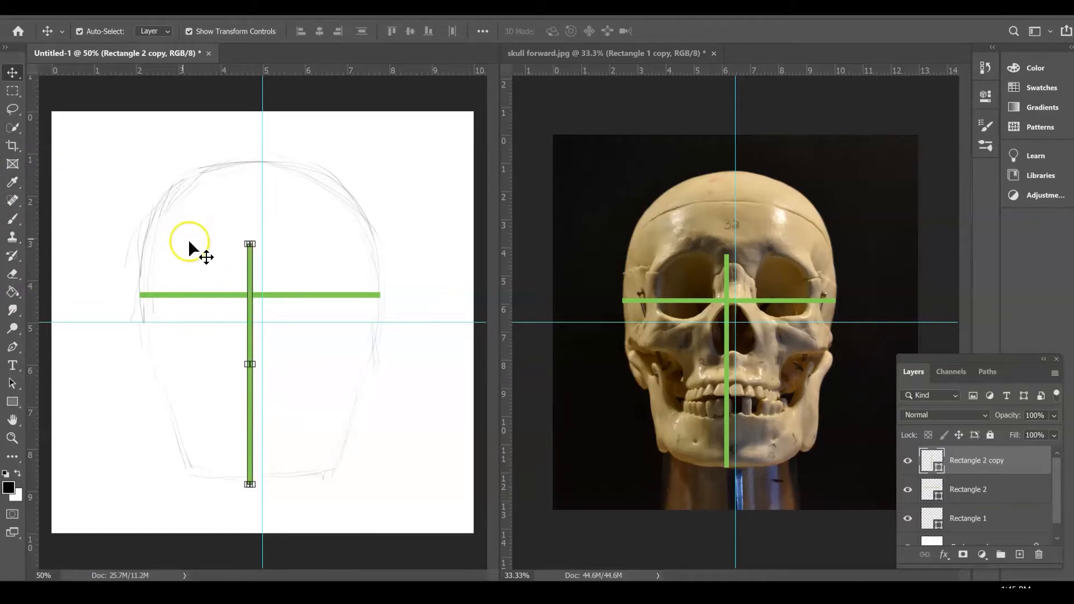
Add a new empty layer beneath the green bar shapes in the sketch document
left_click(1033, 518)
left_click_drag(1055, 466, 1055, 477)
left_click(1021, 554, "ctrl")
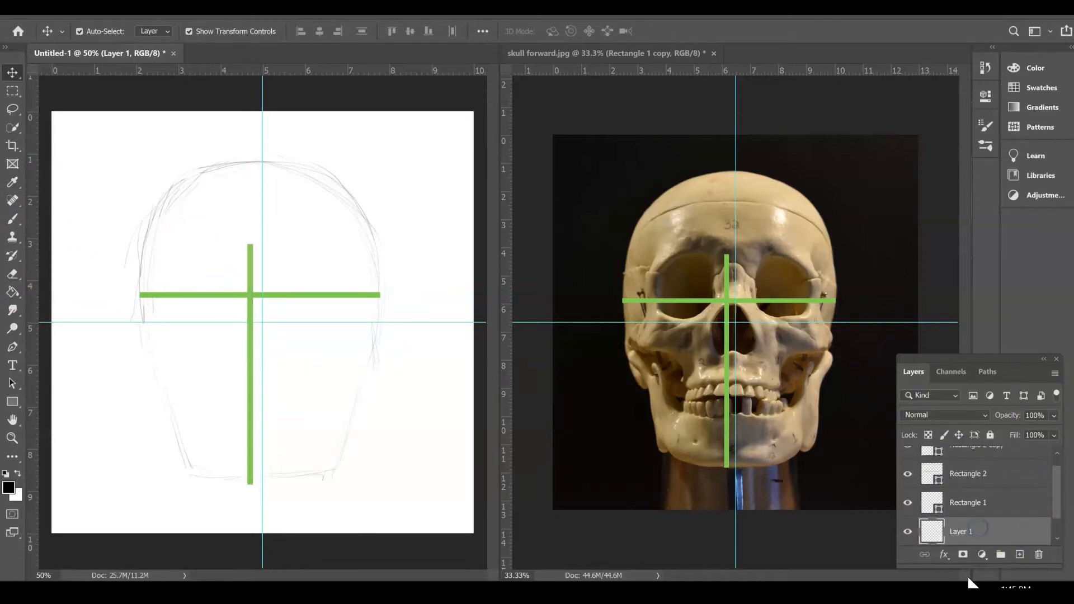
Sketch the curved brow line with light brush strokes at the upper end of the vertical bar
left_click(12, 219)
left_click_drag(190, 254, 322, 246)
left_click_drag(271, 252, 356, 265)
left_click(250, 514)
mouse_move(244, 510)
left_mouse_down()
mouse_move(241, 480)
mouse_move(243, 505)
left_mouse_up()
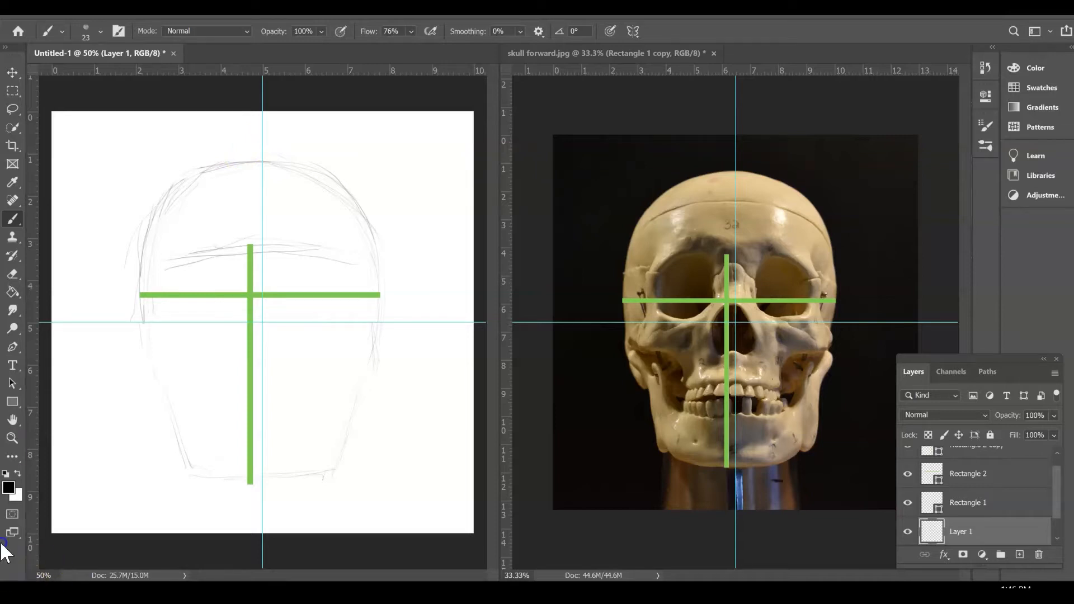
Add a horizontal guide at the base of the nose on the skull photo
left_click_drag(582, 70, 578, 354)
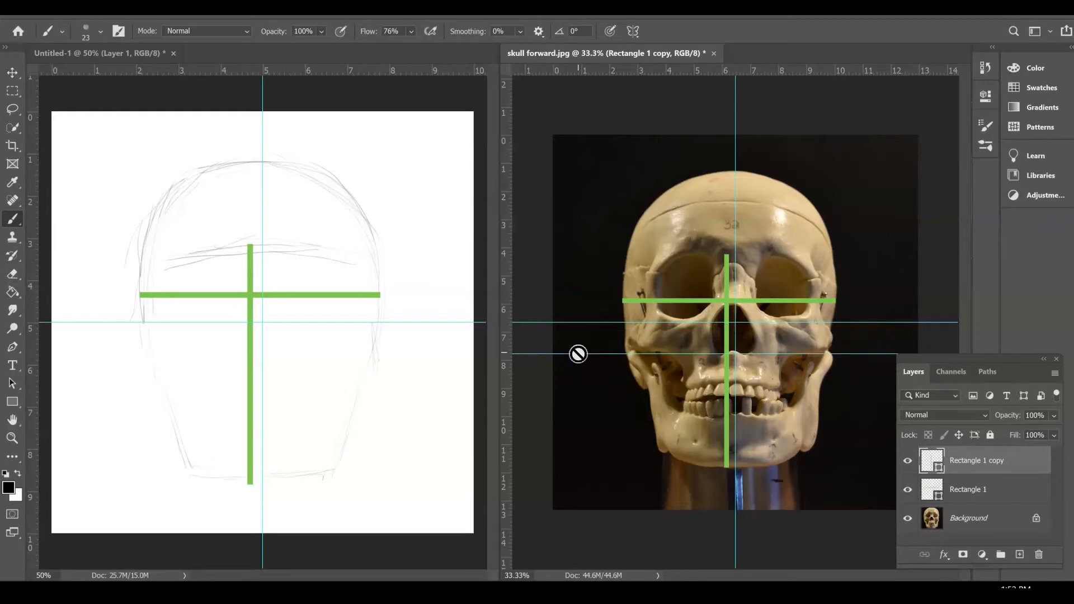
Compare the nose-to-chin and nose-to-brow distances on the photo using a green bar and its copy, and undo both bars
key("u")
left_click_drag(690, 357, 699, 469)
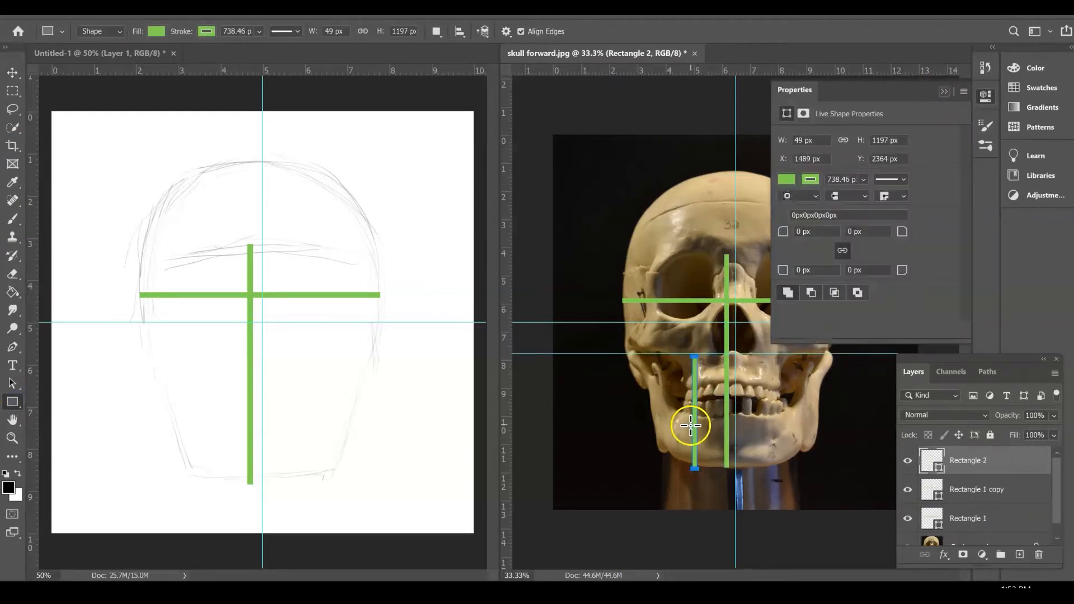
left_click(12, 73)
left_click_drag(694, 387, 687, 279)
key("ctrl+z")
key("alt")
key("Return")
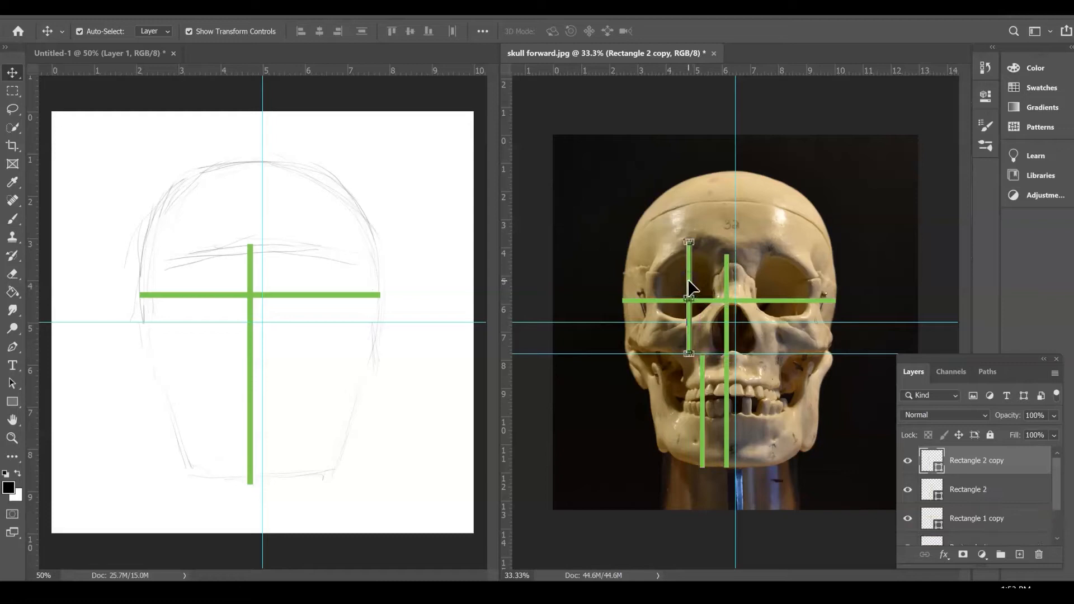
key("ctrl+z")
key("ctrl+z")
key("ctrl+z")
Sketch both boxy eye sockets beneath the brow line on Layer 1
key("b")
left_click(233, 158)
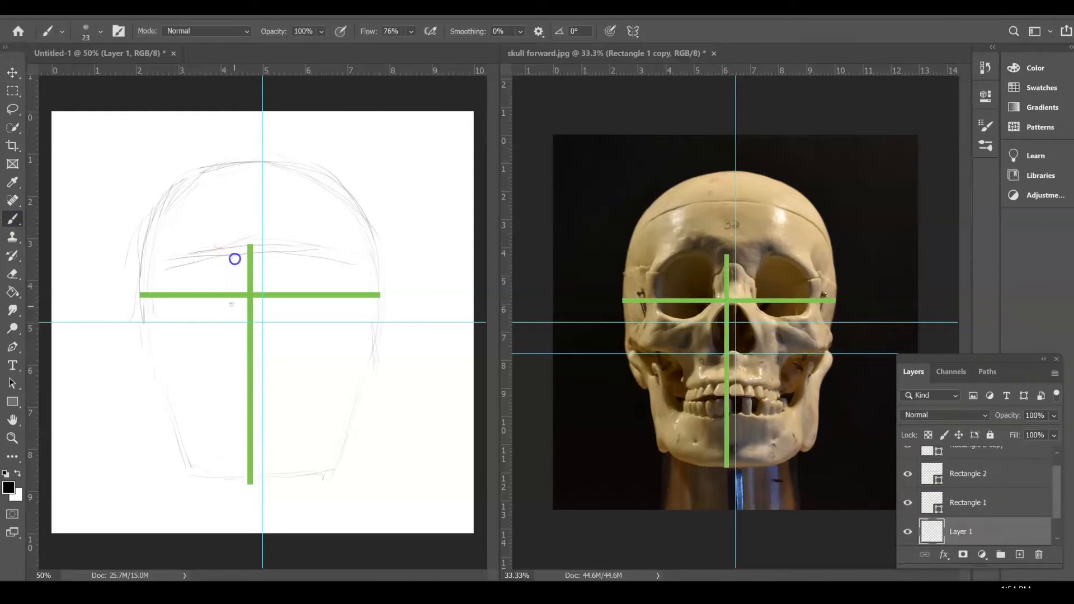
left_click_drag(202, 320, 228, 310)
left_click(222, 251)
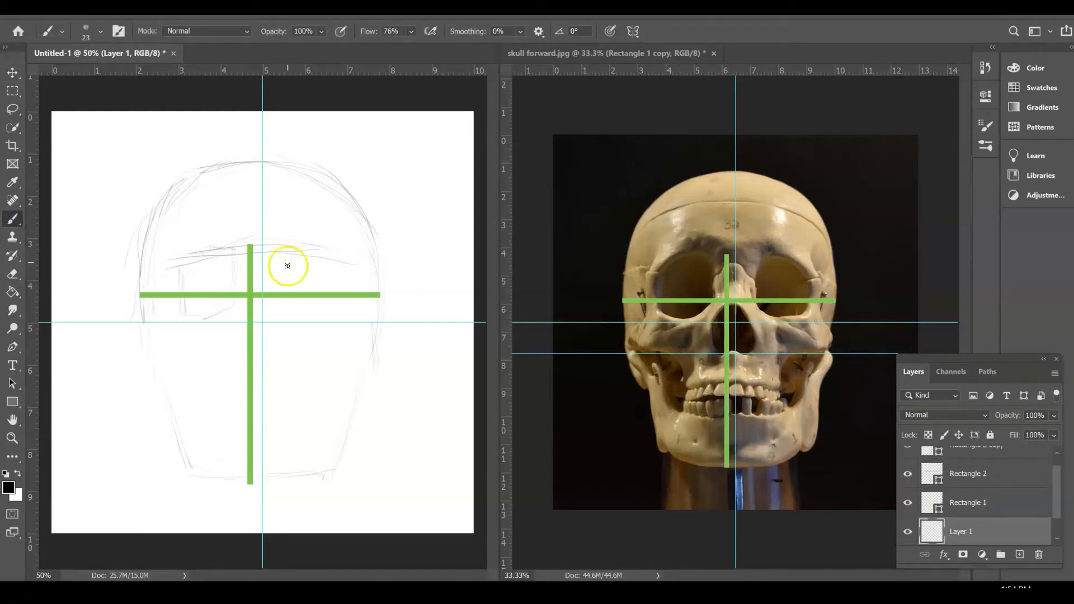
left_click_drag(284, 254, 280, 293)
Sketch the nose opening and the cheekbone lines at the level of the nose base
left_click_drag(188, 269, 236, 245)
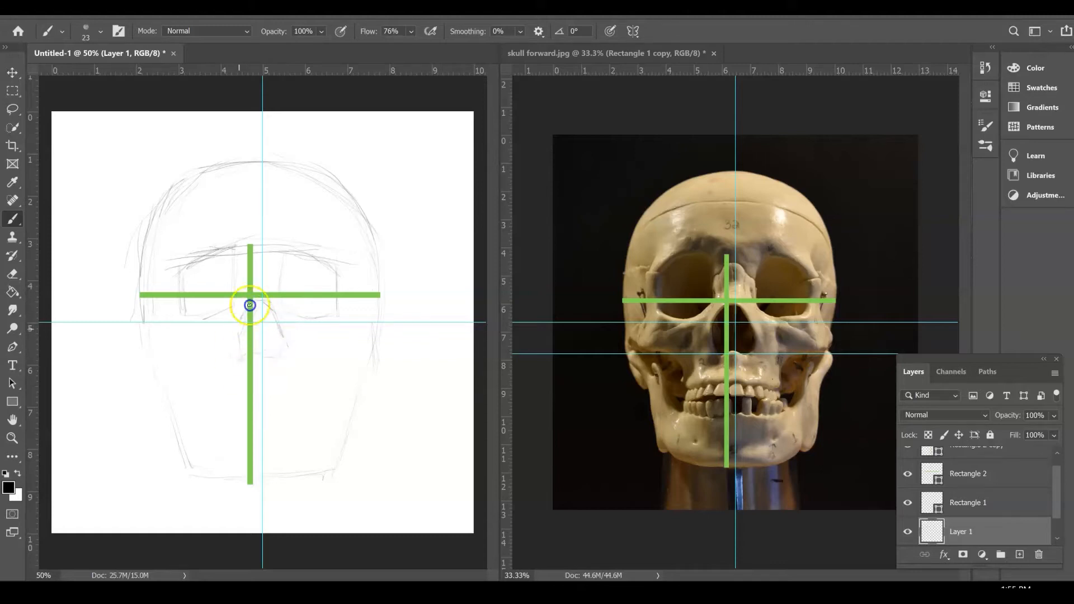
left_click_drag(344, 352, 305, 356)
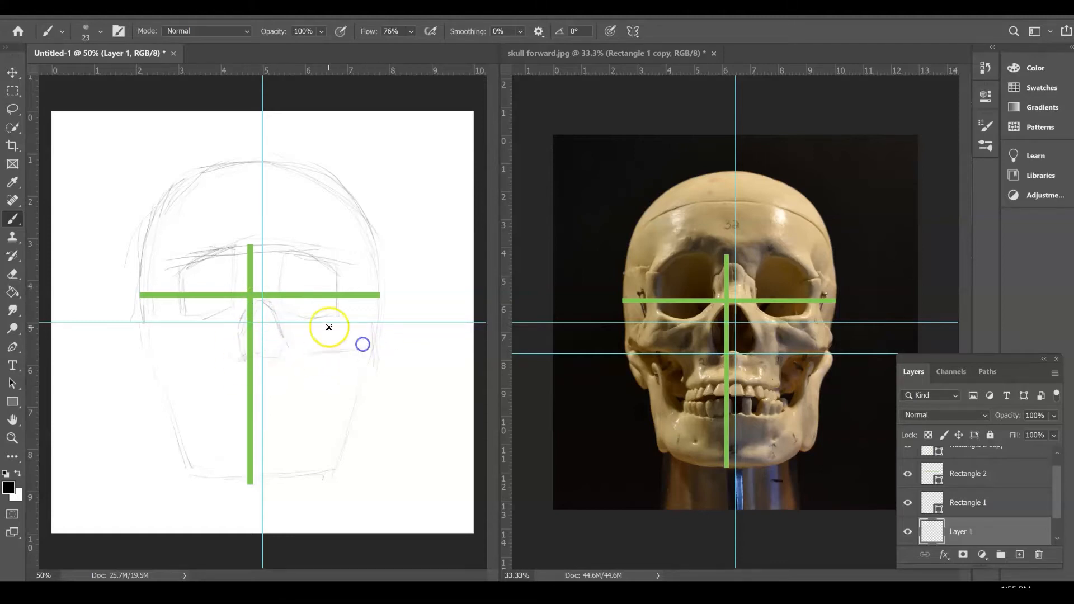
left_click_drag(170, 357, 193, 358)
Add two vertical guides through the eye sockets on both the photo and the sketch, and sketch the mouth block between the sketch's guides
left_click_drag(505, 338, 685, 341)
left_click_drag(505, 353, 783, 357)
left_click_drag(32, 363, 203, 362)
left_click_drag(32, 365, 316, 376)
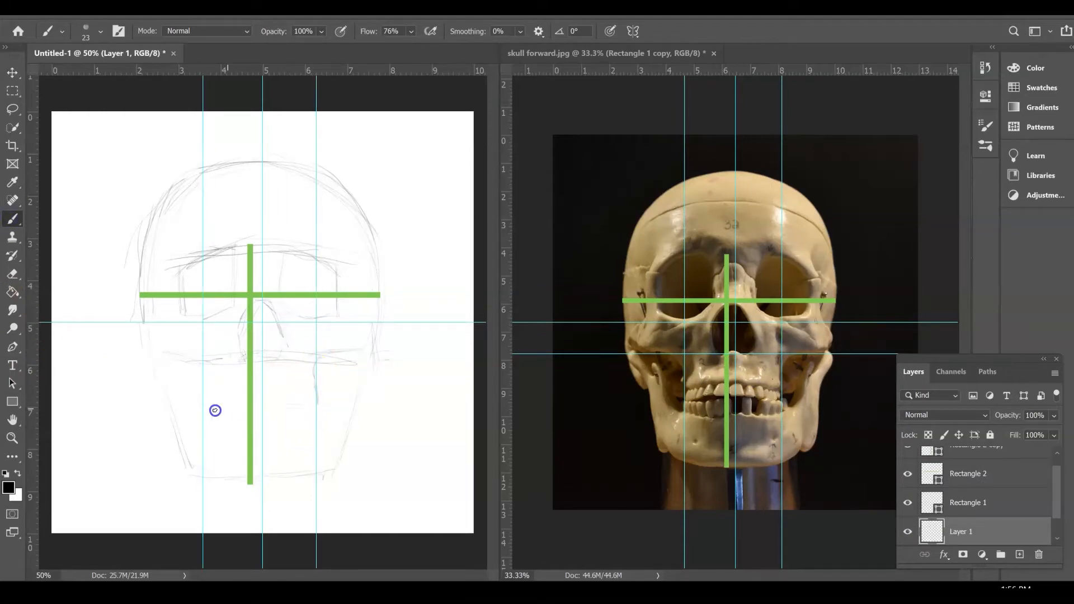
left_click_drag(236, 397, 205, 399)
Draw a green bar across one eye socket on the skull photo and place a copy over the other socket
left_click(541, 52)
key("u")
mouse_move(655, 276)
left_mouse_down()
mouse_move(798, 283)
mouse_move(771, 280)
mouse_move(778, 288)
left_mouse_up()
left_click(12, 72)
left_click(598, 285)
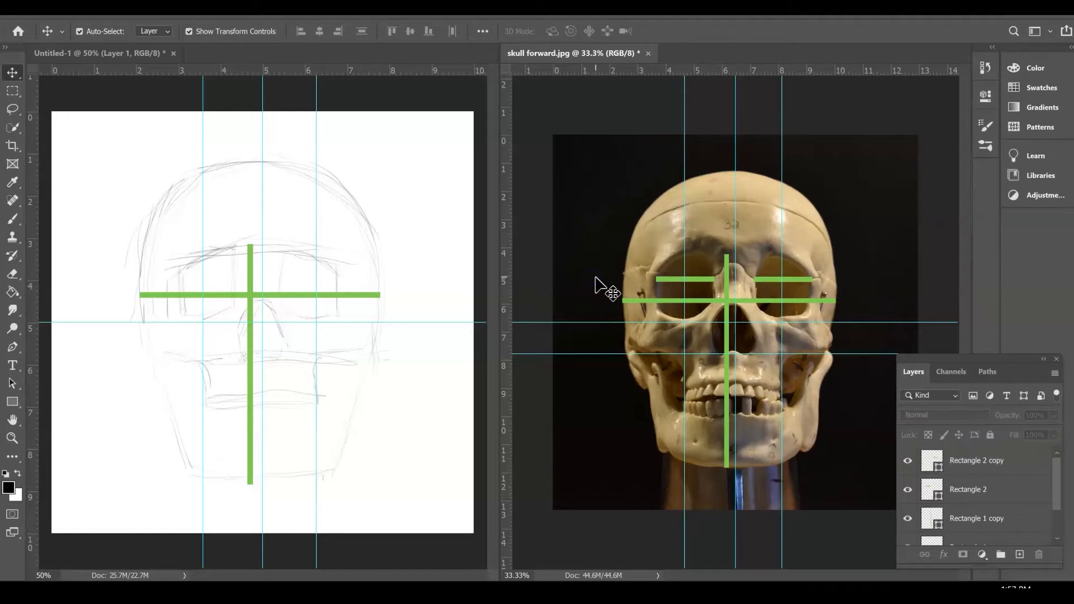
Draw a green bar across one sketched eye socket and place a copy over the other
left_click(206, 269)
left_click(12, 402)
mouse_move(232, 277)
left_mouse_down()
mouse_move(179, 284)
mouse_move(320, 275)
mouse_move(294, 278)
left_mouse_up()
key("v")
left_click(118, 193)
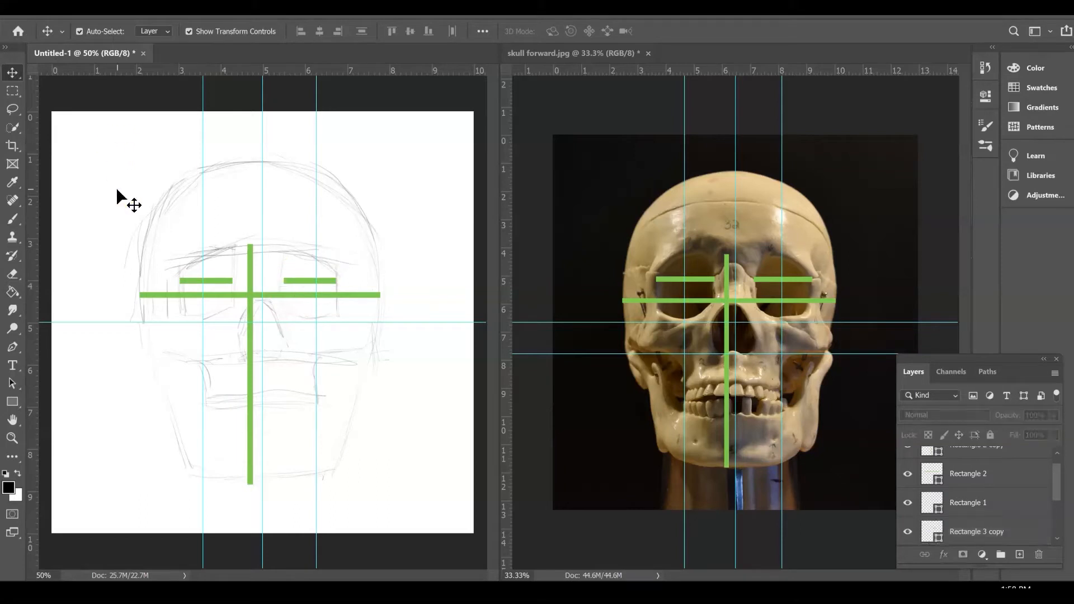
Draw a short green bar from the photo skull's edge to the eye socket, with copies inside the socket and at the opposite edge
left_click(547, 54)
left_click(12, 403)
left_click_drag(623, 286, 649, 289)
key("ctrl+z")
right_click(12, 402)
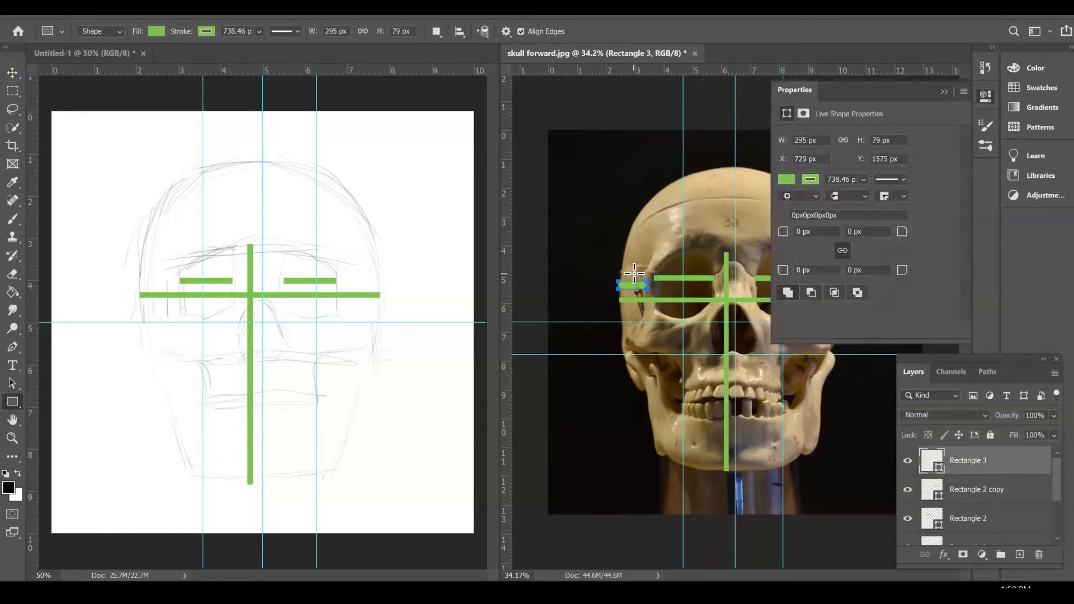
left_click(13, 72)
scroll(652, 285, "up", 2)
left_click_drag(596, 266, 873, 269)
left_click(555, 230)
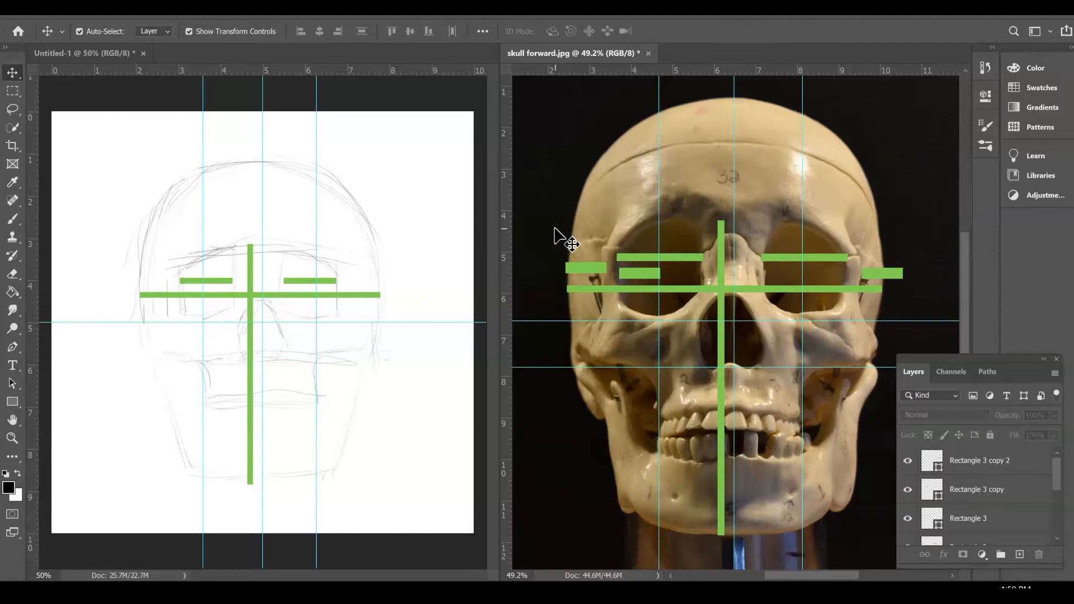
scroll(113, 335, "up", 2)
scroll(114, 334, "down", 4)
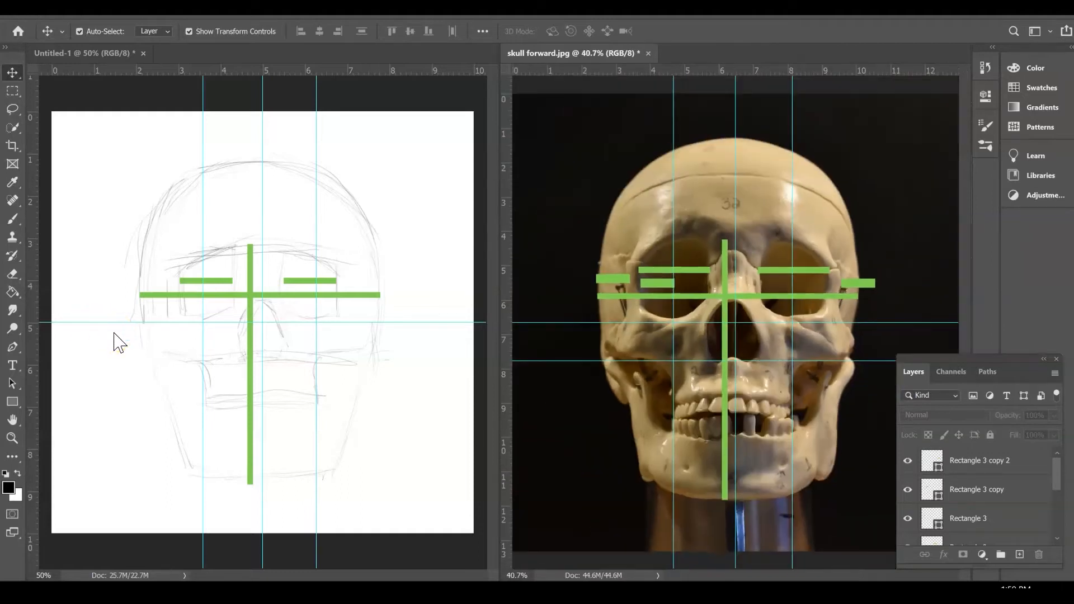
Reposition the sketch's two outer vertical guides to the middle of the eye sockets
left_click(64, 291)
scroll(64, 291, "up", 4)
scroll(63, 291, "down", 1)
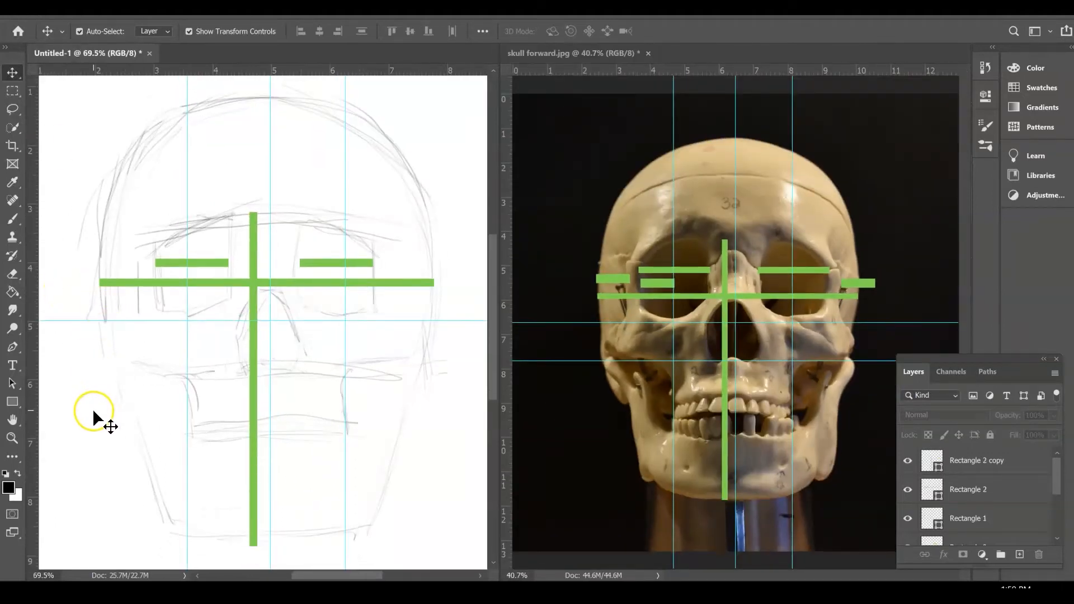
left_click(12, 402)
left_click(61, 399)
key("v")
left_click_drag(188, 89, 192, 90)
left_click_drag(346, 95, 336, 102)
Place short green half-socket bars on the sketch inside one eye socket and between each socket and the skull's edge
left_click(11, 401)
left_click_drag(193, 271, 408, 266)
key("v")
key("alt")
left_click(93, 288)
left_click(83, 298)
Sketch the outer cheekbone contours and refine the upper edges of the eye sockets on Layer 1
left_click(12, 219)
scroll(1055, 475, "down", 5)
left_click(973, 502)
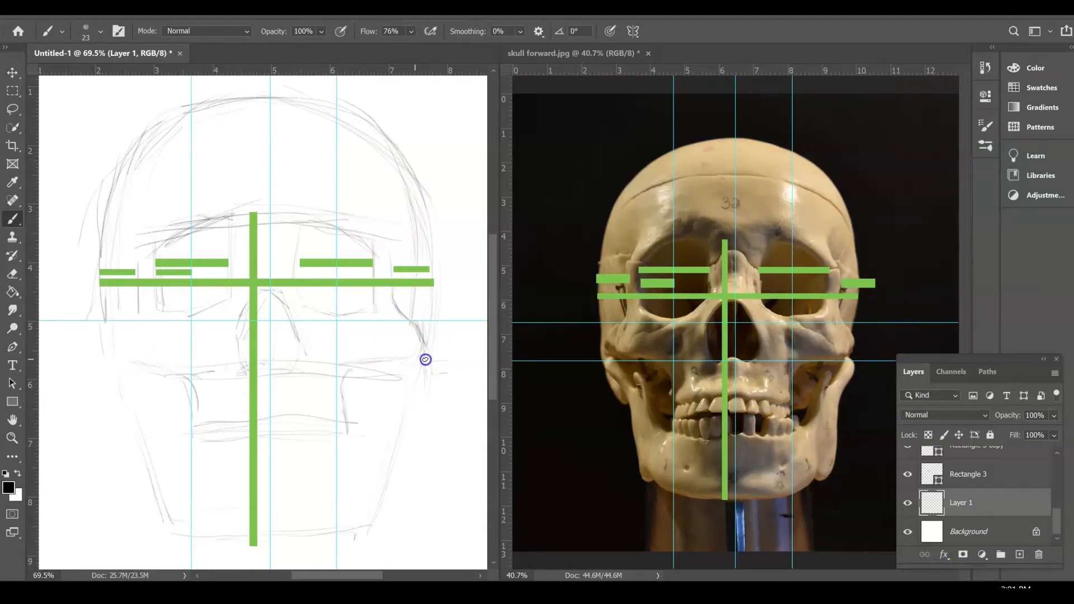
left_click_drag(115, 361, 128, 365)
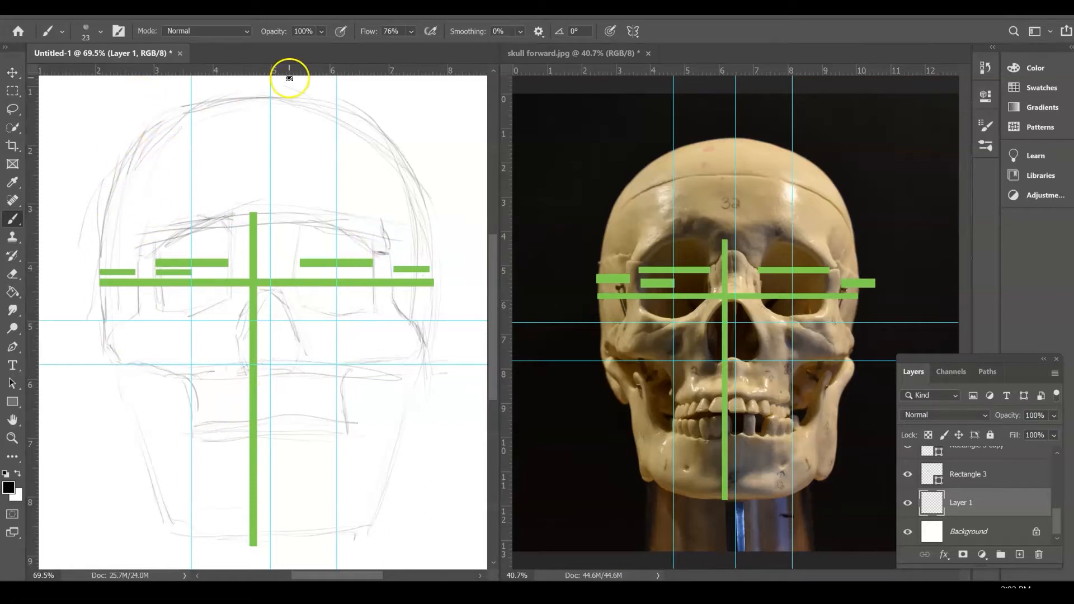
left_click(520, 53)
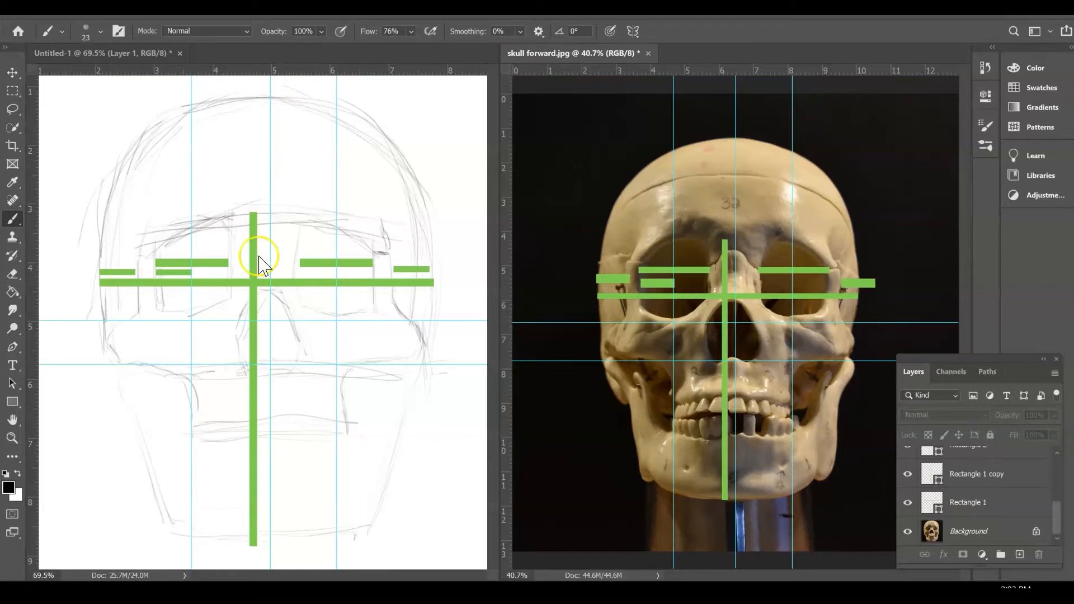
left_click(305, 302)
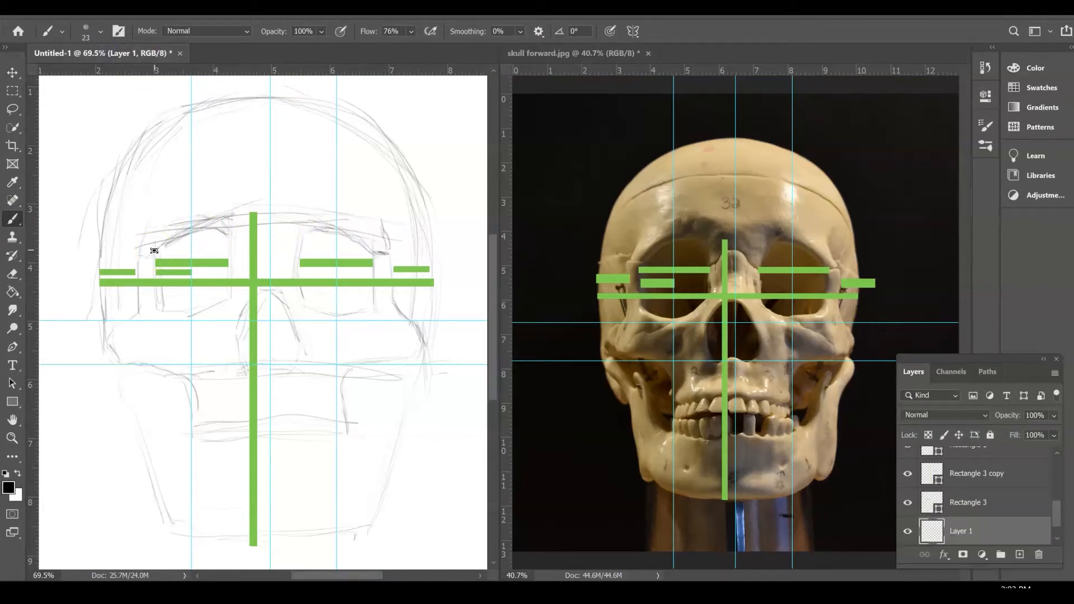
Draw a vertical bar about 2.63 in high from the teeth to the chin on the photo and stack three copies up to the crown
left_click(529, 51)
left_click(11, 402)
left_click_drag(742, 412, 748, 502)
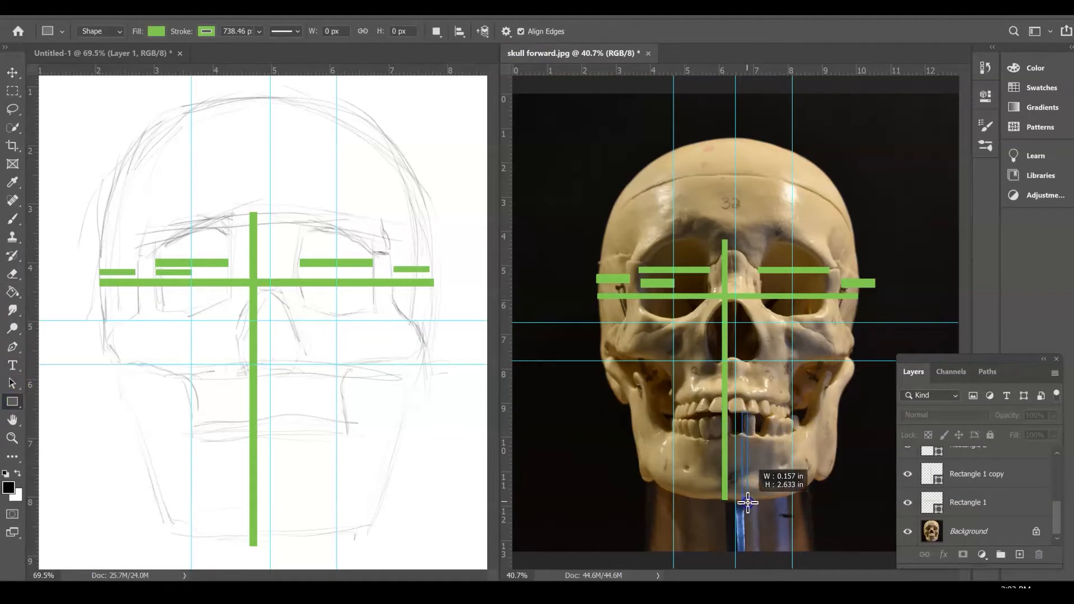
key("v")
left_click_drag(744, 438, 740, 177)
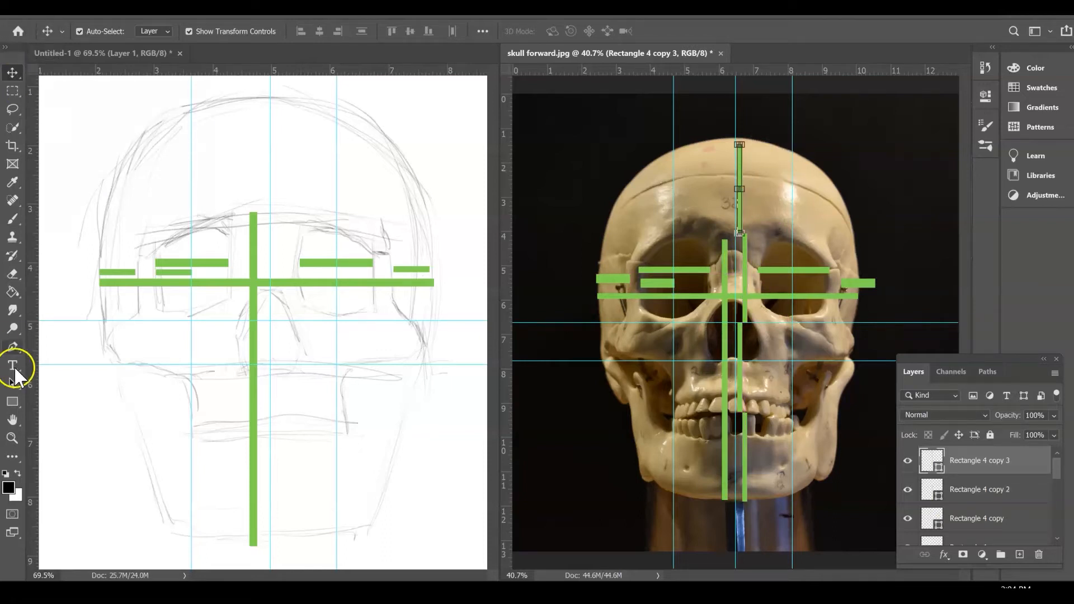
Try stacking a vertical green bar and two copies from the brow towards the chin on the sketch, and undo them
left_click(13, 402)
left_click_drag(274, 218, 279, 320)
key("ctrl+z")
key("v")
key("Return")
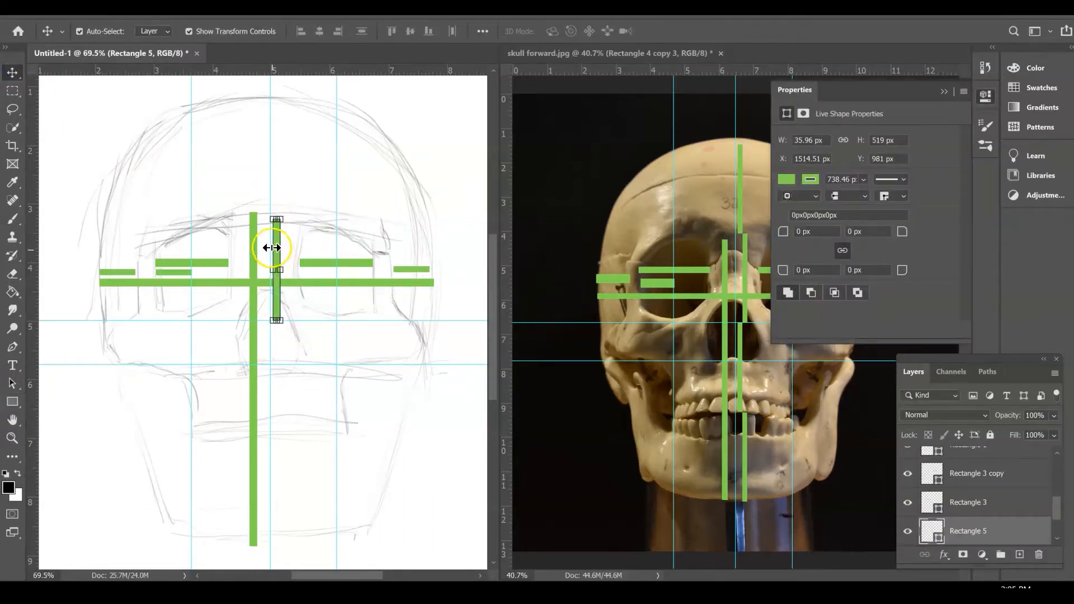
scroll(276, 254, "down", 1)
left_click_drag(277, 254, 287, 448)
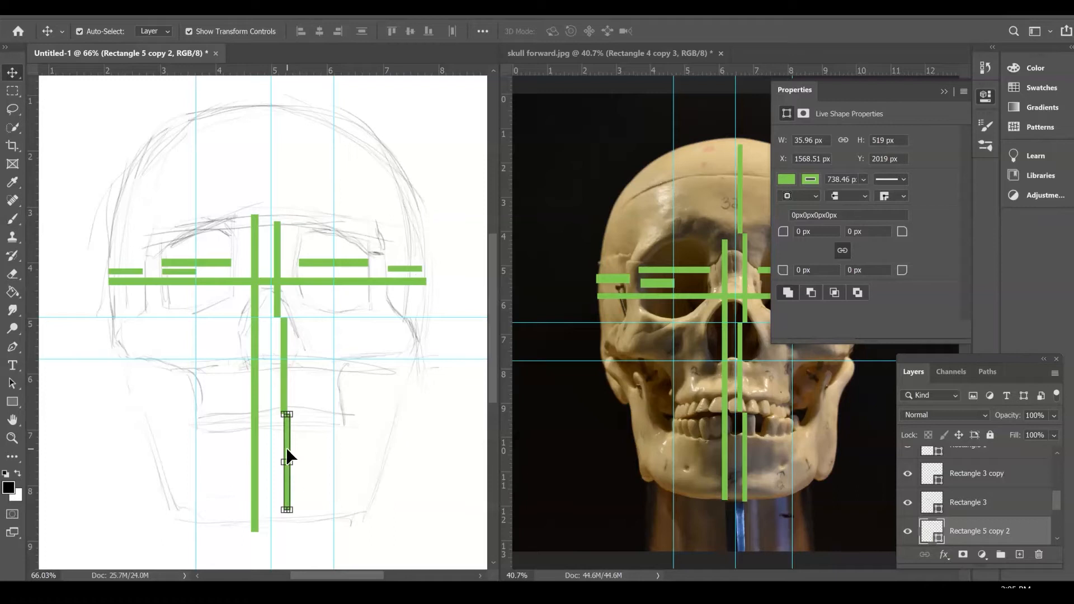
key("ctrl+z")
key("ctrl+z")
key("ctrl+z")
key("ctrl+z")
Try stacking a vertical green bar and copies upward from the sketch's chin along the centre line, and undo them
left_click(163, 241)
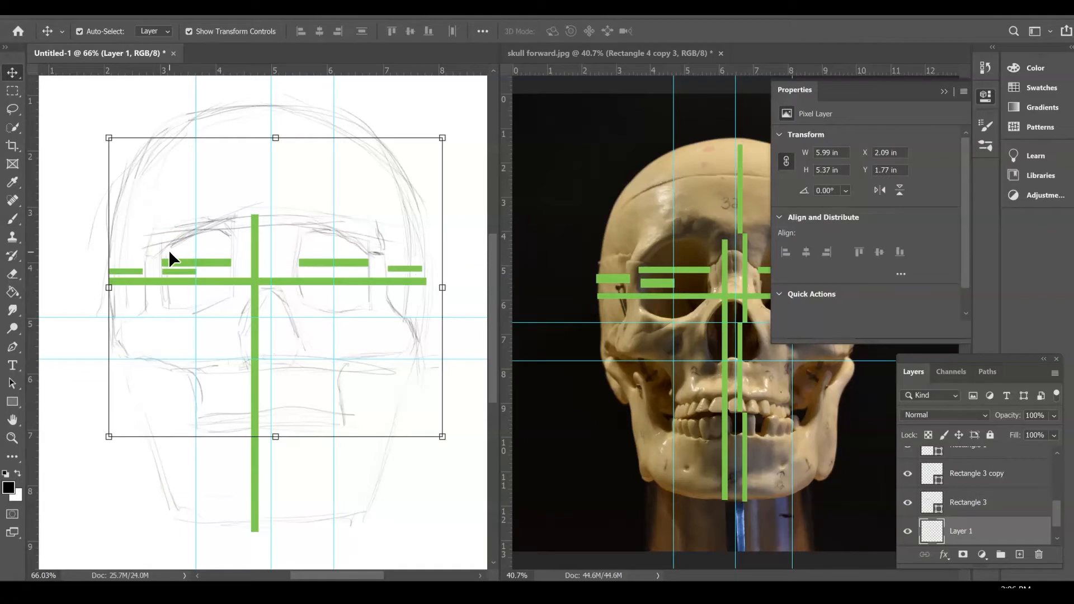
left_click(12, 402)
left_click_drag(265, 532, 273, 364)
key("v")
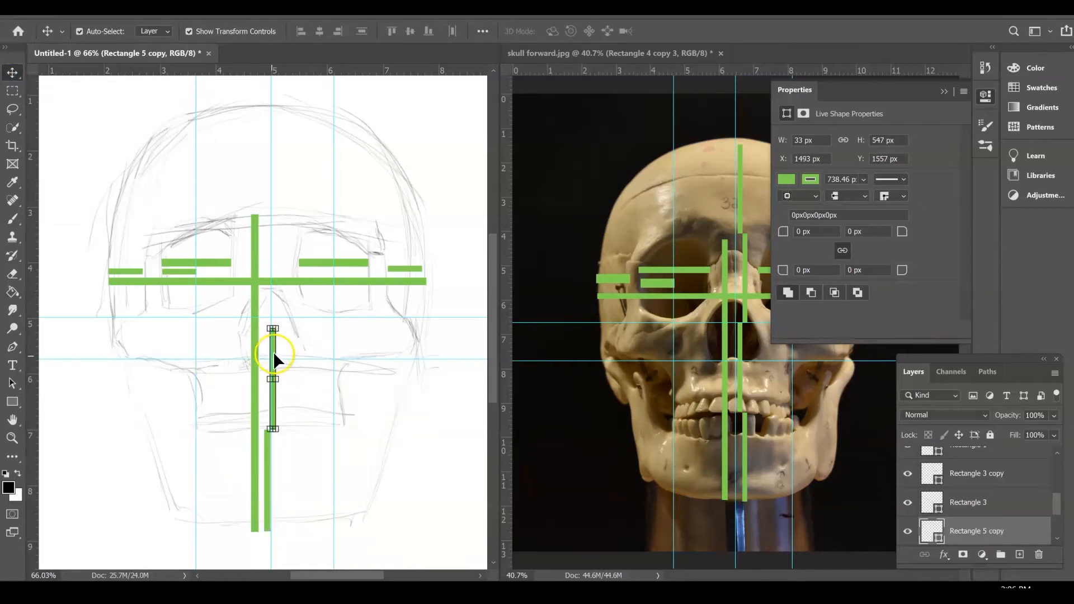
left_click_drag(280, 317, 281, 309)
key("ctrl+z")
key("ctrl+z")
key("ctrl+z")
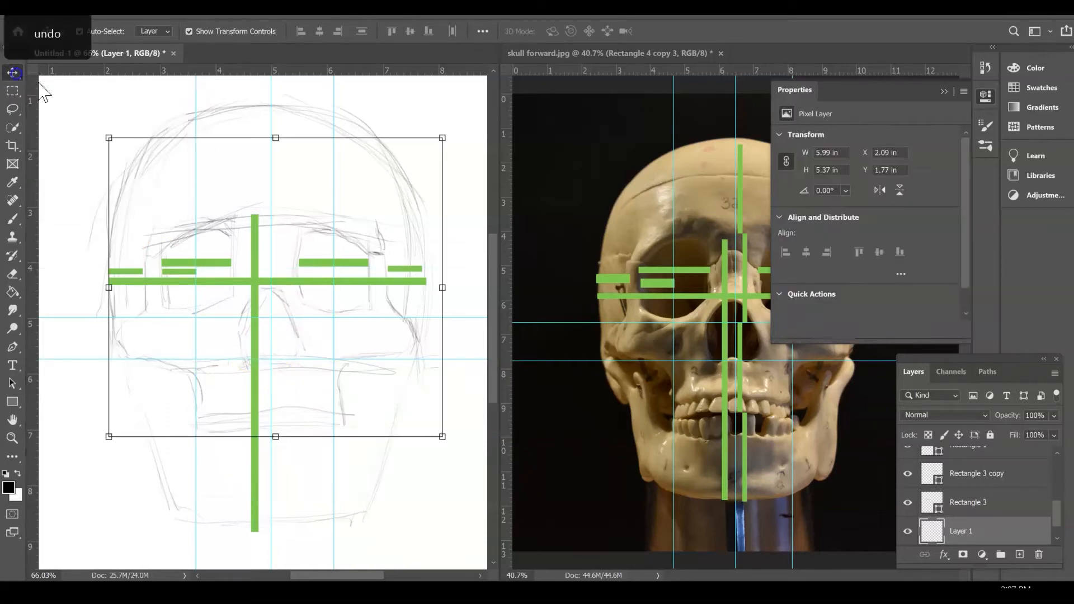
Scale the long horizontal green bar on the sketch to about 93% and shorten the tall vertical bar to match
left_click(102, 136)
left_click(17, 73)
left_click(987, 530)
left_click(57, 161)
left_click(255, 281)
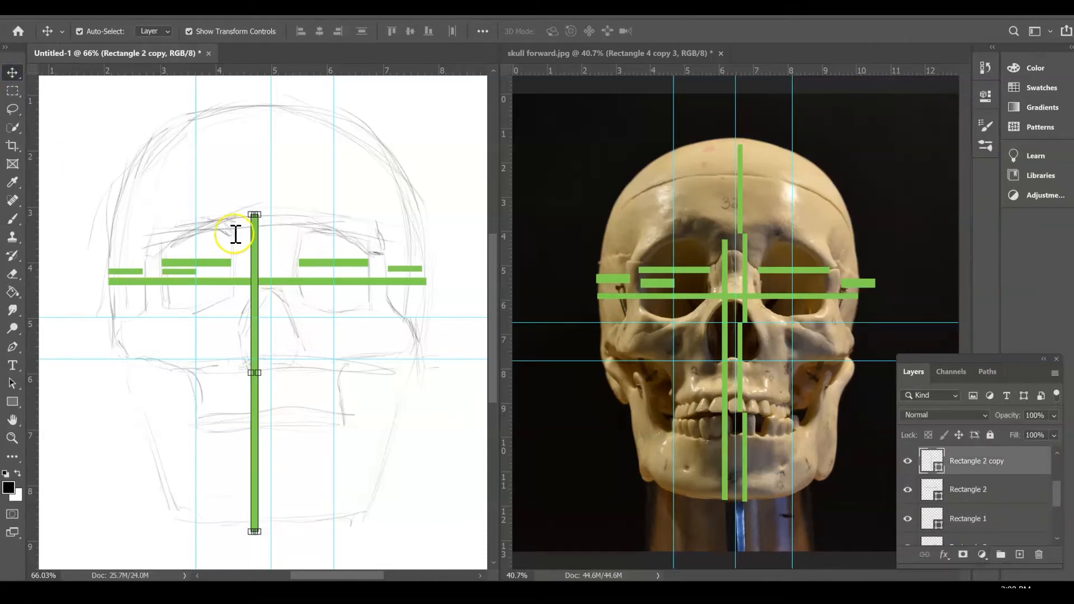
left_click(286, 282)
left_click_drag(427, 281, 405, 280)
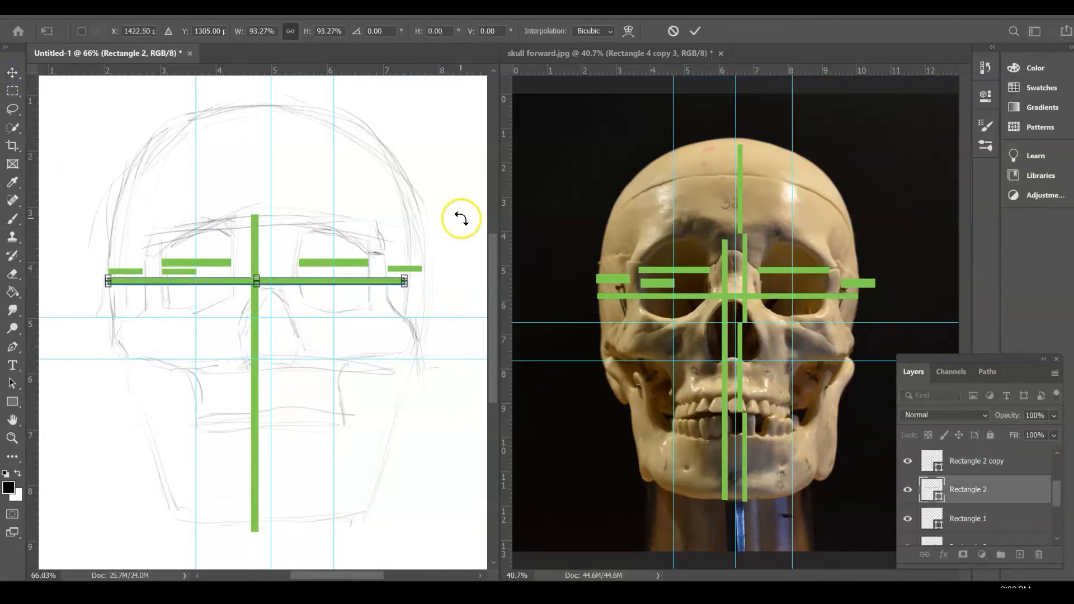
left_click(253, 530)
left_click_drag(254, 532, 254, 521)
left_click(14, 73)
left_click(272, 262)
Draw a thin vertical green bar down from the sketch's brow beside the centre line and stack two copies towards the chin
left_click(16, 396)
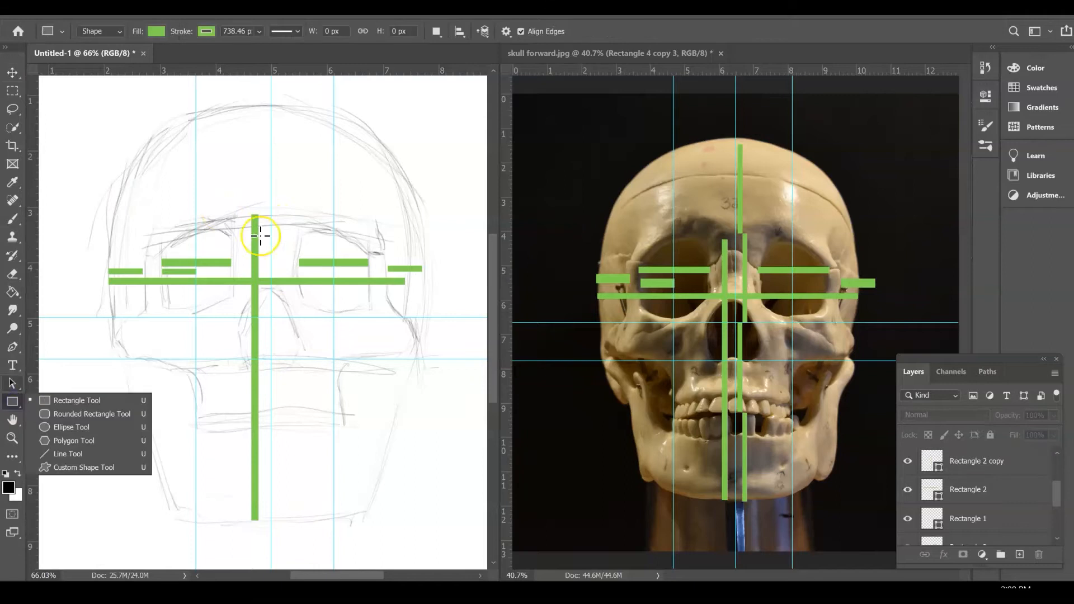
mouse_move(276, 222)
left_mouse_down()
mouse_move(283, 401)
mouse_move(273, 492)
left_mouse_up()
key("v")
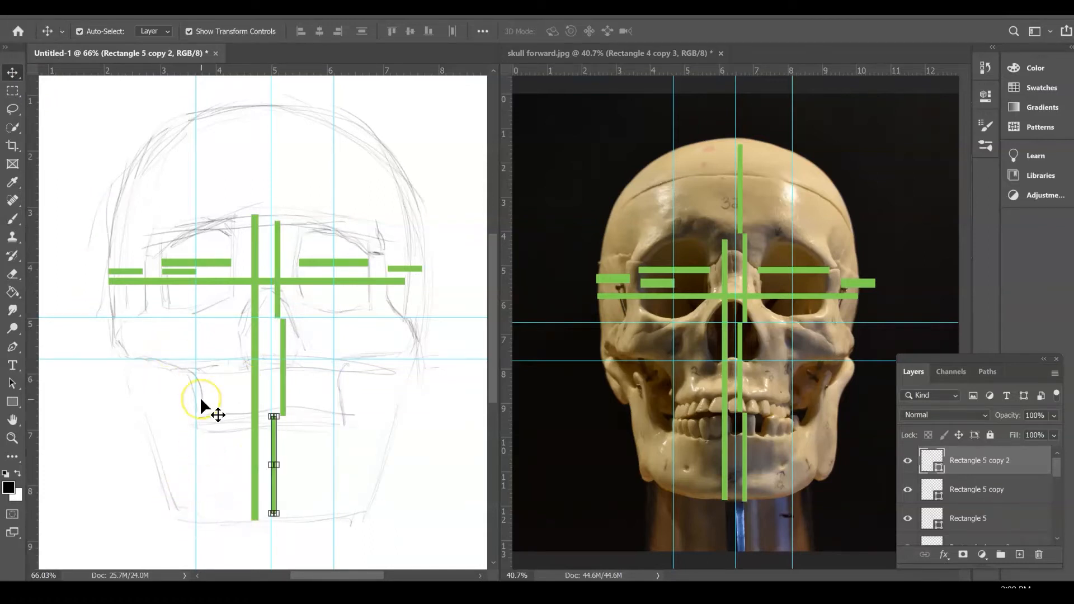
Place vertical guides near both outer sides of the jaw on the skull photo and at the matching places on the sketch
left_click_drag(502, 425, 631, 435)
left_click(515, 463)
left_click_drag(507, 454, 838, 468)
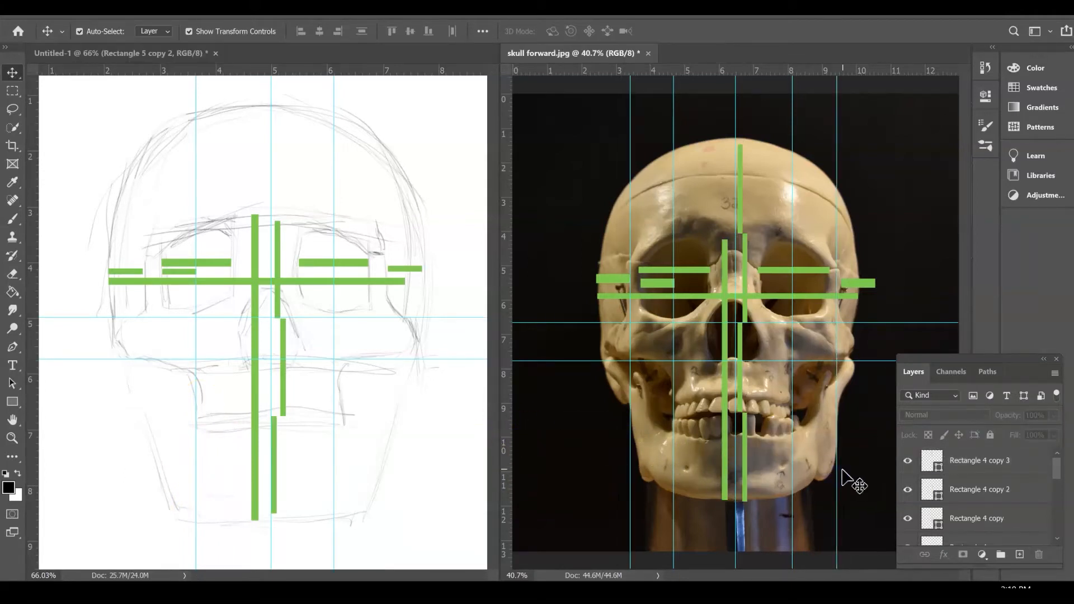
left_click_drag(40, 384, 149, 398)
left_click_drag(263, 410, 388, 422)
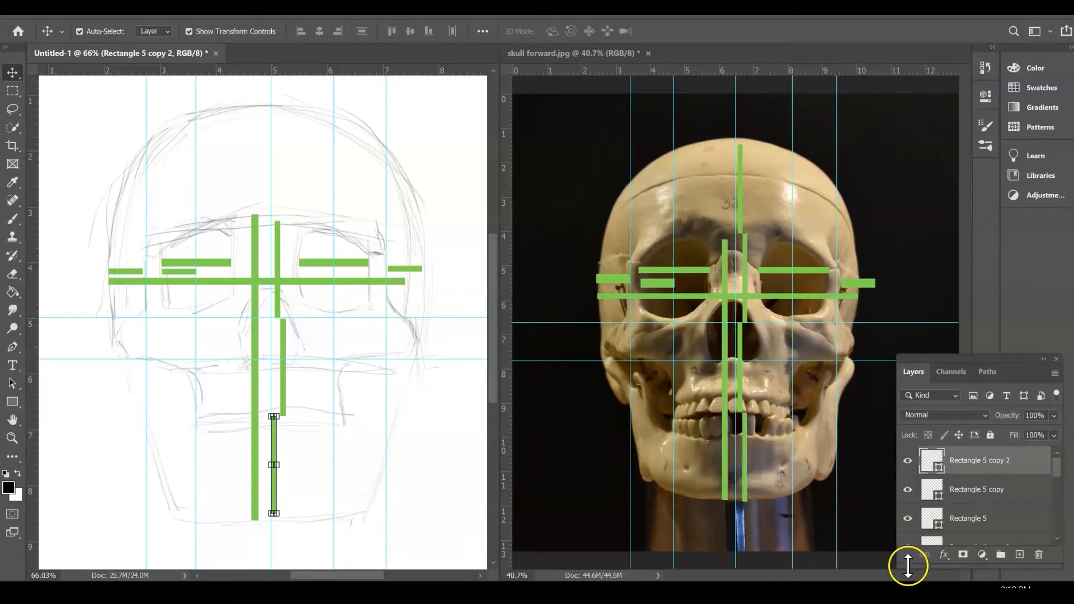
Redraw both outer sides of the jaw and its lower corners with the brush on Layer 1, following the new guides
key("b")
left_click_drag(1057, 468, 1061, 509)
left_click(971, 539)
left_click_drag(131, 373, 150, 393)
left_click_drag(167, 498, 182, 505)
mouse_move(416, 361)
left_mouse_down()
mouse_move(388, 419)
mouse_move(365, 508)
left_mouse_up()
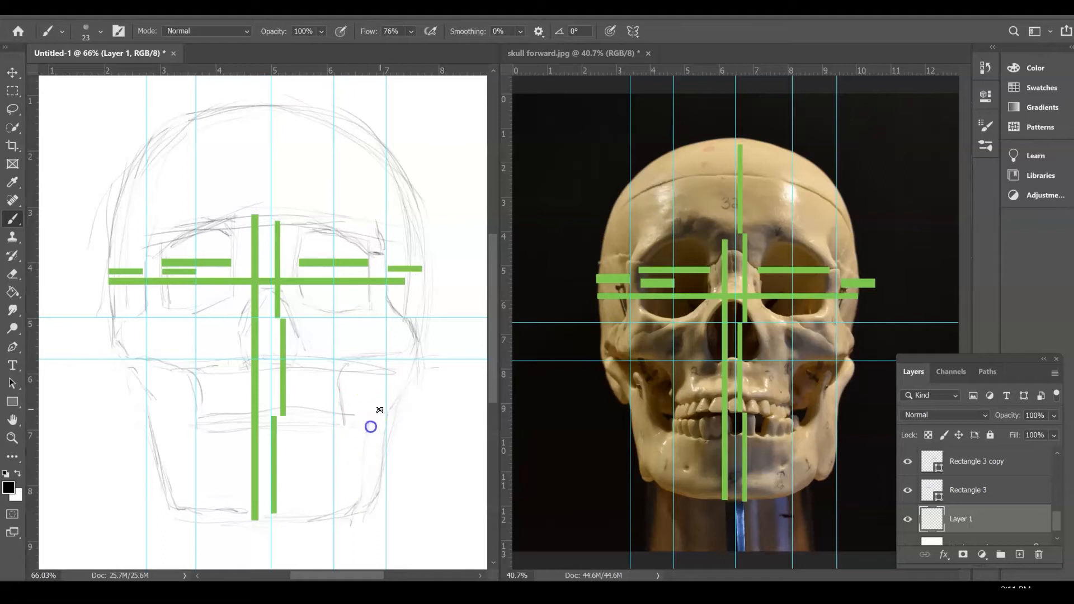
Sketch the inner jaw lines, the jaw hinges below the cheekbones and the left part of the chin's lower edge
left_click_drag(133, 368, 160, 395)
left_click_drag(154, 385, 190, 452)
key("ctrl+z")
left_click_drag(149, 387, 176, 428)
mouse_move(117, 346)
left_mouse_down()
mouse_move(126, 397)
mouse_move(119, 369)
mouse_move(144, 410)
left_mouse_up()
key("ctrl+z")
left_click_drag(124, 373, 154, 430)
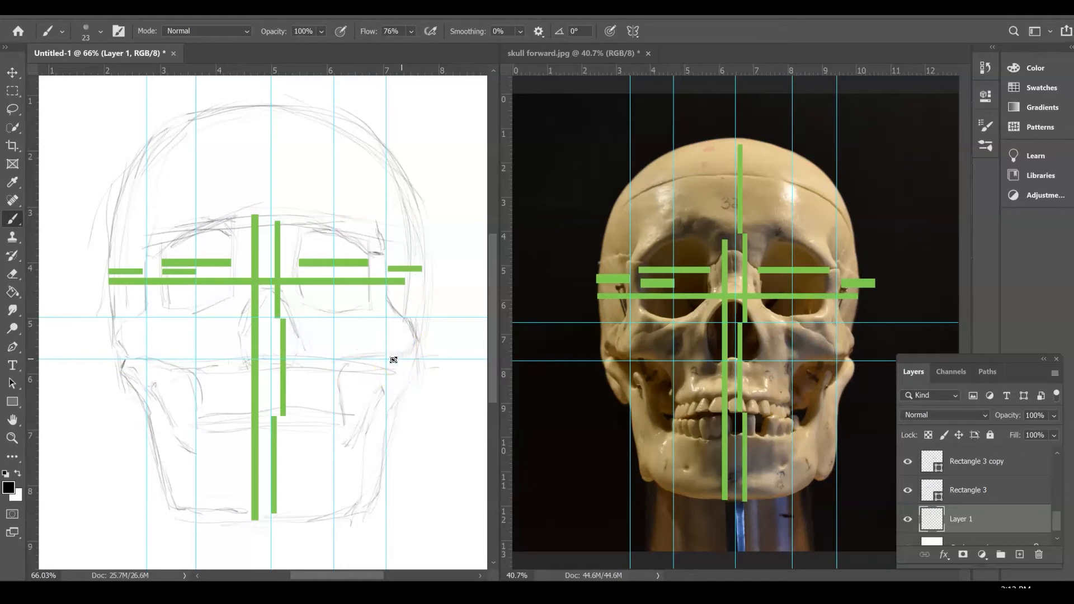
key("ctrl+z")
mouse_move(409, 356)
left_mouse_down()
mouse_move(394, 404)
mouse_move(413, 358)
mouse_move(400, 356)
mouse_move(384, 387)
left_mouse_up()
mouse_move(251, 522)
left_mouse_down()
mouse_move(204, 523)
mouse_move(181, 493)
left_mouse_up()
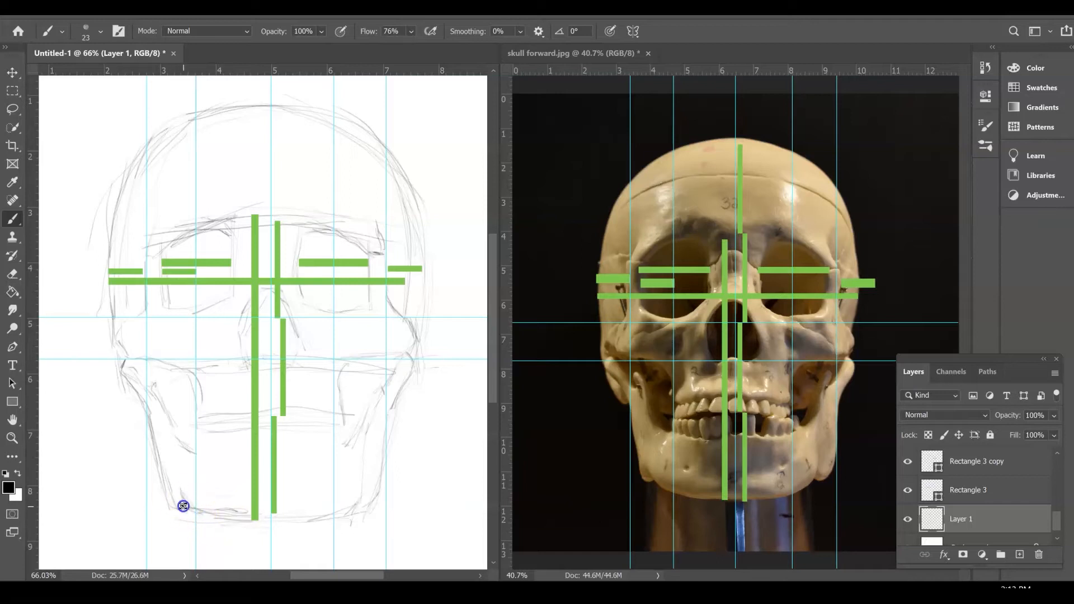
Hide the green measuring-bar layers in both the sketch and the reference photo
left_click_drag(908, 491, 908, 442)
left_click(582, 53)
left_click_drag(908, 486, 910, 568)
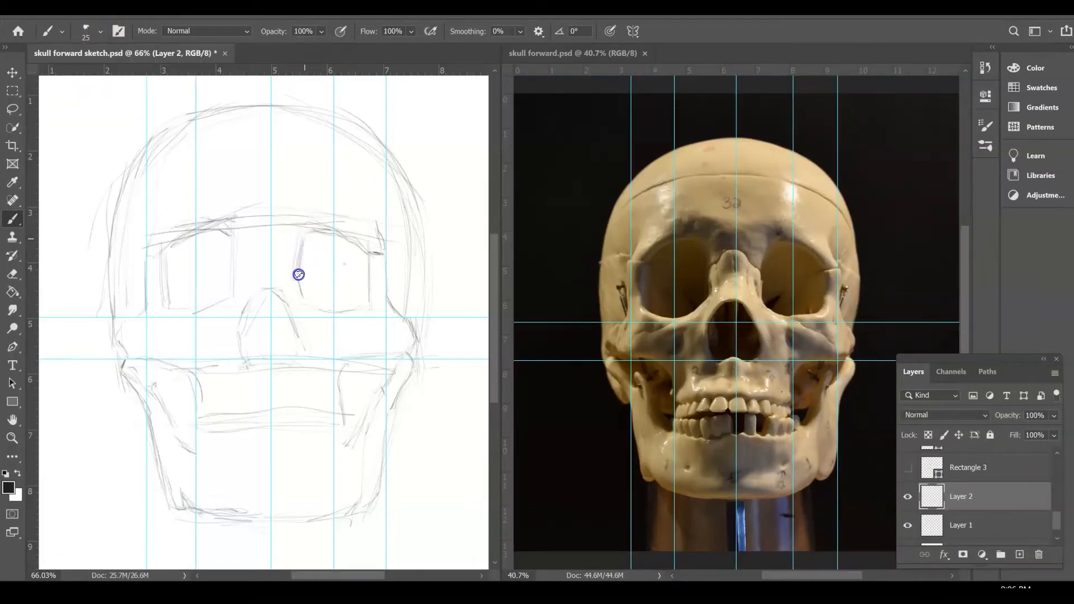
Outline and hatch both eye sockets on Layer 2, and hatch the brow shadow between them
mouse_move(299, 274)
left_mouse_down()
mouse_move(310, 303)
mouse_move(300, 295)
mouse_move(362, 316)
mouse_move(324, 310)
mouse_move(370, 288)
left_mouse_up()
mouse_move(366, 250)
left_mouse_down()
mouse_move(308, 229)
mouse_move(301, 245)
mouse_move(341, 235)
mouse_move(364, 256)
mouse_move(352, 242)
mouse_move(340, 249)
mouse_move(302, 293)
mouse_move(315, 234)
mouse_move(327, 235)
mouse_move(309, 297)
mouse_move(309, 242)
mouse_move(330, 304)
mouse_move(339, 240)
mouse_move(365, 309)
left_mouse_up()
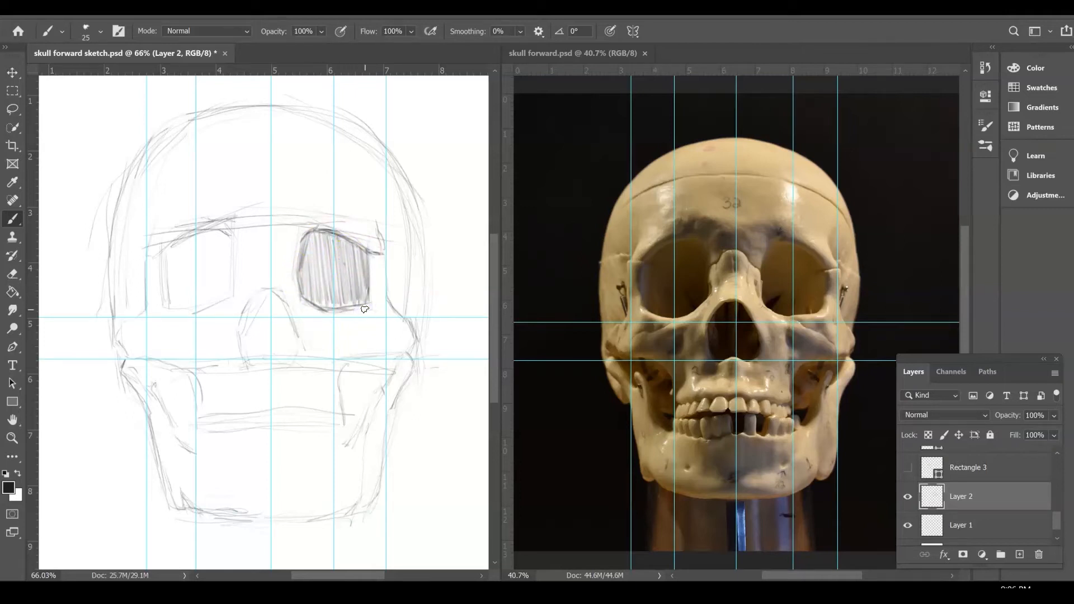
mouse_move(233, 294)
left_mouse_down()
mouse_move(231, 224)
mouse_move(173, 244)
mouse_move(169, 289)
mouse_move(167, 265)
mouse_move(173, 307)
mouse_move(207, 309)
mouse_move(172, 283)
mouse_move(181, 247)
mouse_move(188, 294)
mouse_move(198, 254)
mouse_move(210, 281)
mouse_move(219, 229)
mouse_move(227, 288)
mouse_move(237, 291)
mouse_move(194, 249)
mouse_move(234, 216)
mouse_move(217, 211)
mouse_move(257, 216)
left_mouse_up()
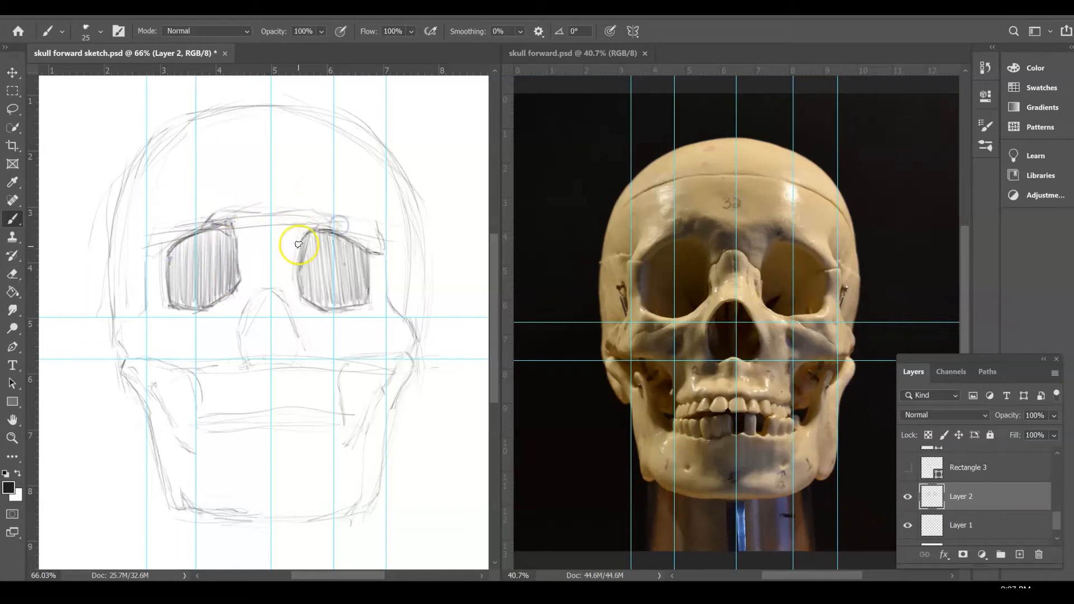
mouse_move(319, 234)
left_mouse_down()
mouse_move(260, 240)
mouse_move(244, 223)
mouse_move(242, 240)
mouse_move(213, 230)
left_mouse_up()
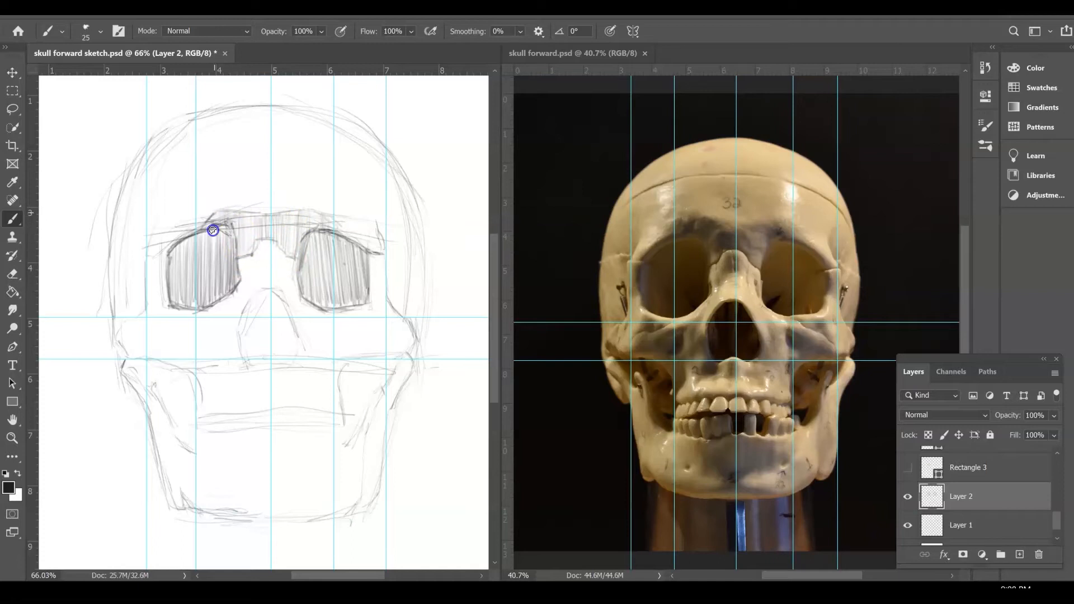
Outline the nasal opening and fill it with vertical hatching on Layer 2
mouse_move(254, 286)
left_mouse_down()
mouse_move(242, 360)
mouse_move(295, 354)
mouse_move(272, 295)
left_mouse_up()
key("ctrl+z")
mouse_move(240, 327)
left_mouse_down()
mouse_move(258, 355)
mouse_move(267, 304)
mouse_move(297, 338)
left_mouse_up()
Hatch the shadows on the left cheekbone, beside the nose and on the nasal bridge, and darken the left socket's outer rim
left_click_drag(212, 320, 171, 317)
mouse_move(236, 323)
left_mouse_down()
mouse_move(192, 364)
mouse_move(170, 328)
mouse_move(197, 326)
mouse_move(194, 380)
left_mouse_up()
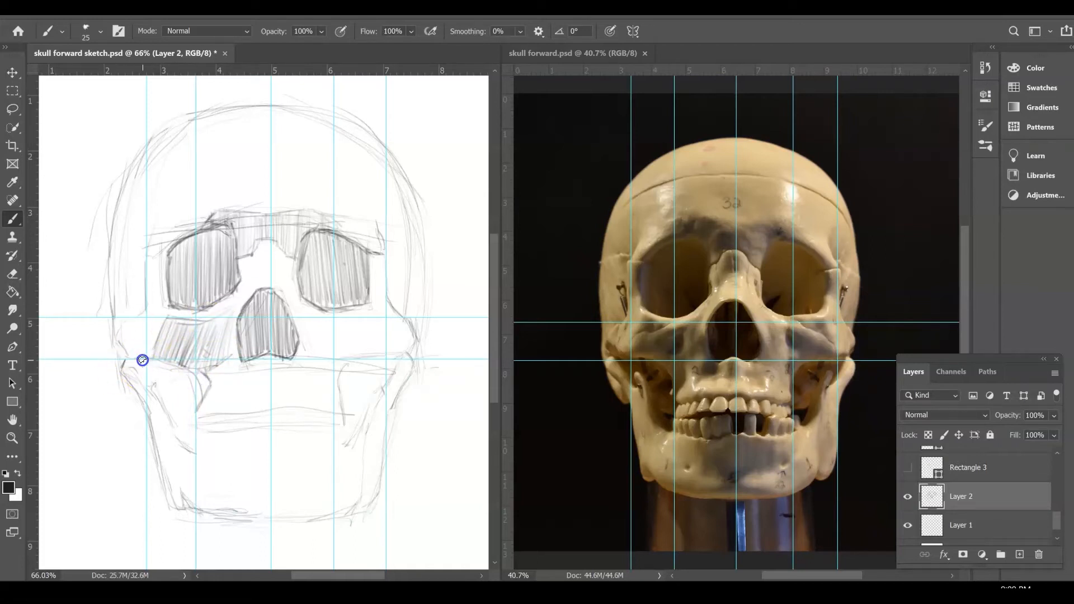
mouse_move(134, 361)
left_mouse_down()
mouse_move(201, 404)
mouse_move(208, 377)
mouse_move(193, 368)
mouse_move(266, 352)
mouse_move(238, 377)
mouse_move(257, 361)
mouse_move(236, 354)
mouse_move(237, 342)
mouse_move(227, 353)
mouse_move(237, 321)
left_mouse_up()
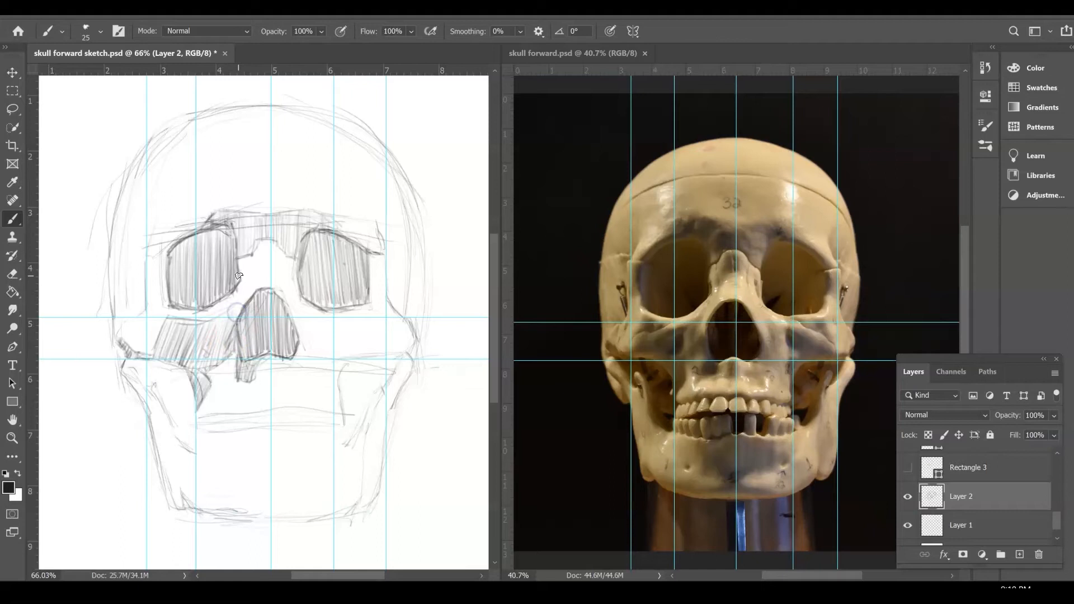
left_click_drag(271, 255, 253, 275)
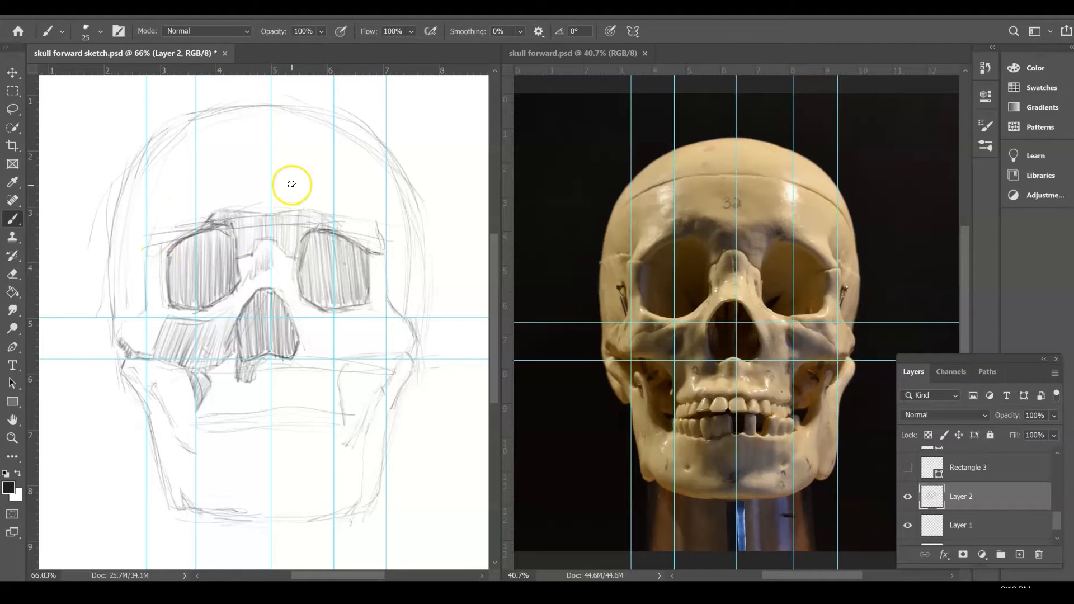
mouse_move(161, 270)
left_mouse_down()
mouse_move(224, 208)
mouse_move(158, 172)
mouse_move(243, 301)
mouse_move(238, 332)
mouse_move(234, 319)
mouse_move(279, 279)
mouse_move(148, 258)
mouse_move(150, 299)
left_mouse_up()
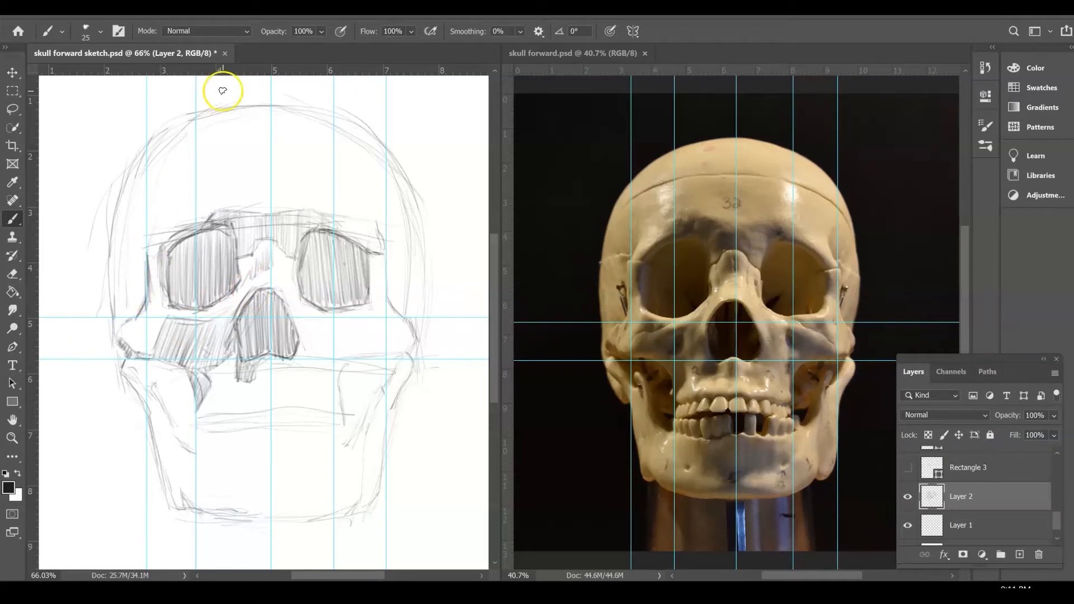
Draw the curved line along the top of the upper teeth across the mouth
left_click_drag(221, 404, 267, 396)
left_click_drag(278, 396, 338, 407)
left_click_drag(237, 399, 289, 397)
left_click_drag(198, 413, 212, 409)
Hatch the hollow between the left cheekbone and the jaw
left_click_drag(155, 338, 153, 354)
key("ctrl+z")
mouse_move(177, 426)
left_mouse_down()
mouse_move(162, 397)
mouse_move(174, 459)
mouse_move(171, 368)
left_mouse_up()
mouse_move(172, 368)
left_mouse_down()
mouse_move(199, 411)
mouse_move(174, 366)
mouse_move(192, 377)
mouse_move(153, 384)
mouse_move(171, 401)
mouse_move(187, 376)
mouse_move(193, 386)
left_mouse_up()
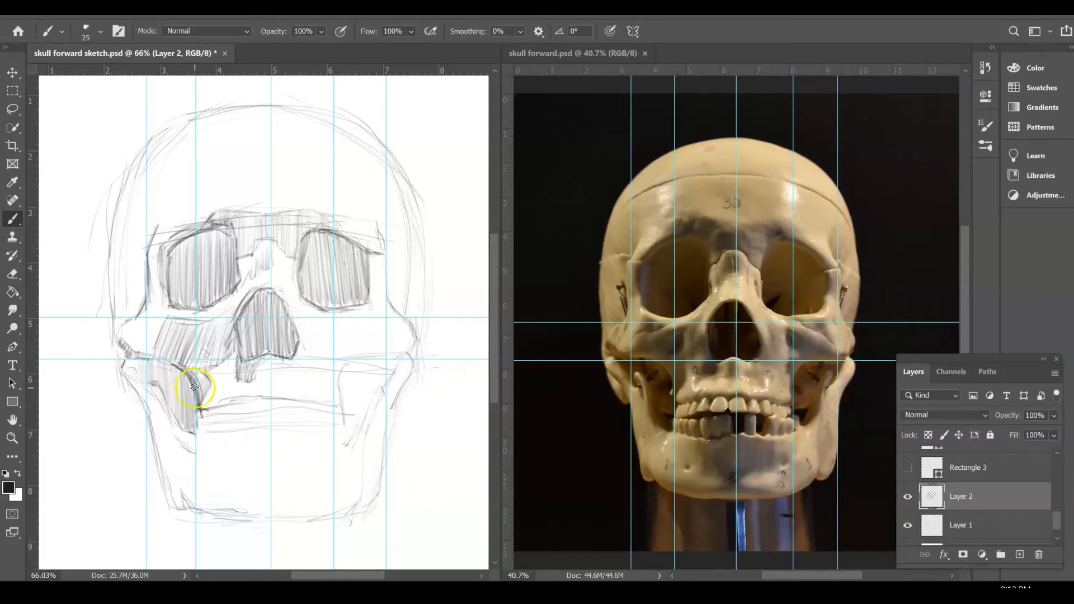
Draw the gum line below the lower teeth, hatch the central chin shadow and darken the chin's lower edge
mouse_move(282, 446)
left_mouse_down()
mouse_move(330, 452)
mouse_move(248, 449)
left_mouse_up()
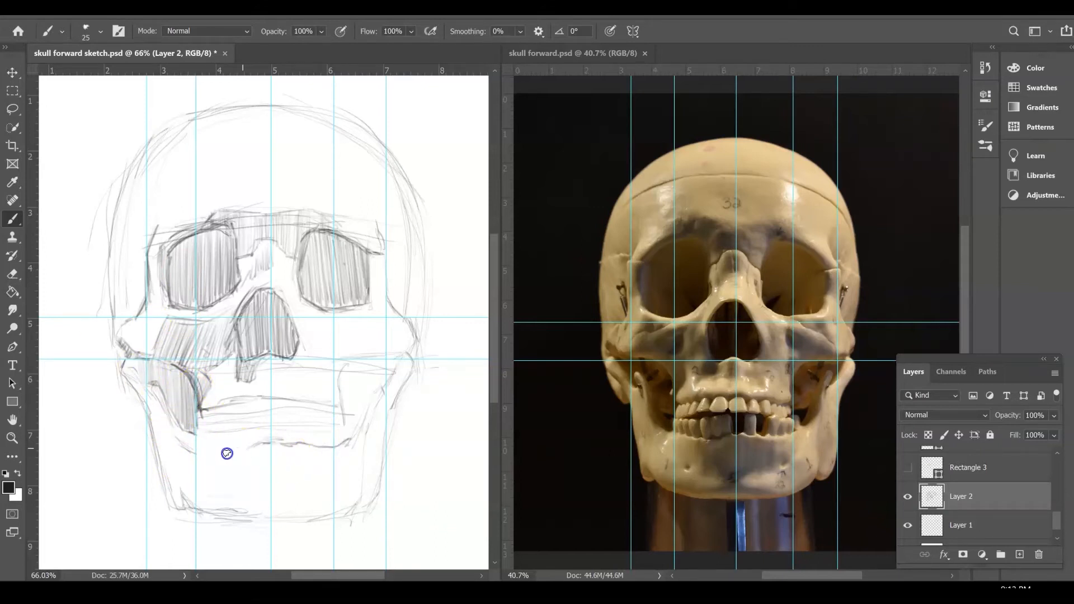
left_click_drag(242, 493, 218, 455)
mouse_move(317, 491)
left_mouse_down()
mouse_move(306, 452)
mouse_move(299, 491)
mouse_move(256, 486)
mouse_move(230, 456)
mouse_move(253, 495)
left_mouse_up()
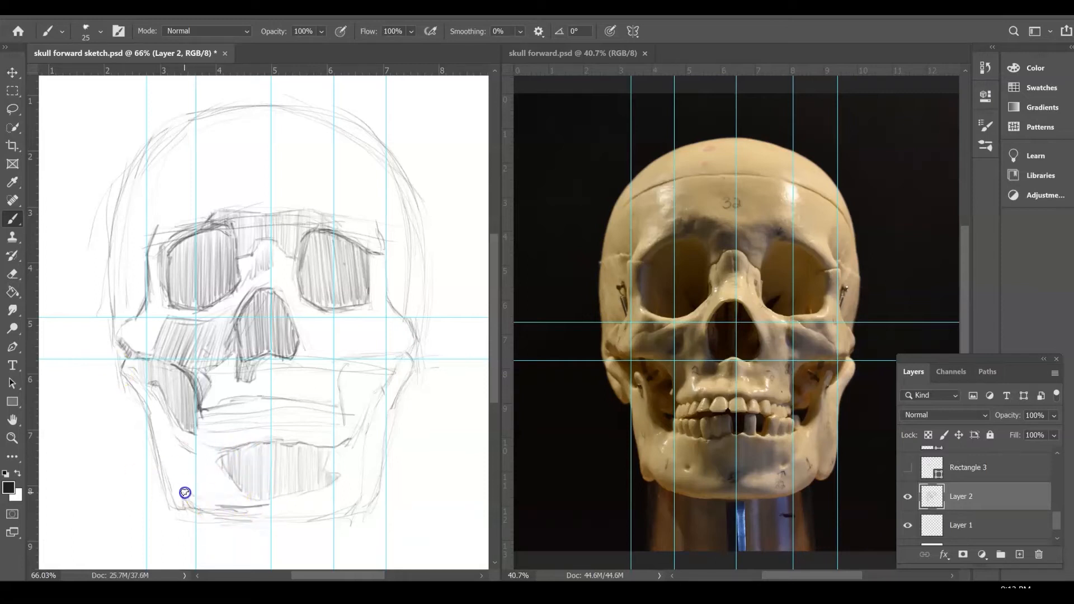
left_click_drag(271, 505, 361, 507)
Outline and hatch the hollow between the right cheekbone and jaw, and strengthen the left side of the cranium
mouse_move(382, 373)
left_mouse_down()
mouse_move(368, 397)
mouse_move(379, 377)
mouse_move(343, 431)
left_mouse_up()
mouse_move(365, 379)
left_mouse_down()
mouse_move(343, 394)
mouse_move(355, 411)
mouse_move(341, 380)
mouse_move(380, 357)
mouse_move(418, 352)
left_mouse_up()
mouse_move(116, 338)
left_mouse_down()
mouse_move(107, 248)
mouse_move(170, 111)
left_mouse_up()
Draw the individual upper teeth and darken their upper and lower edges
left_click_drag(235, 406, 283, 395)
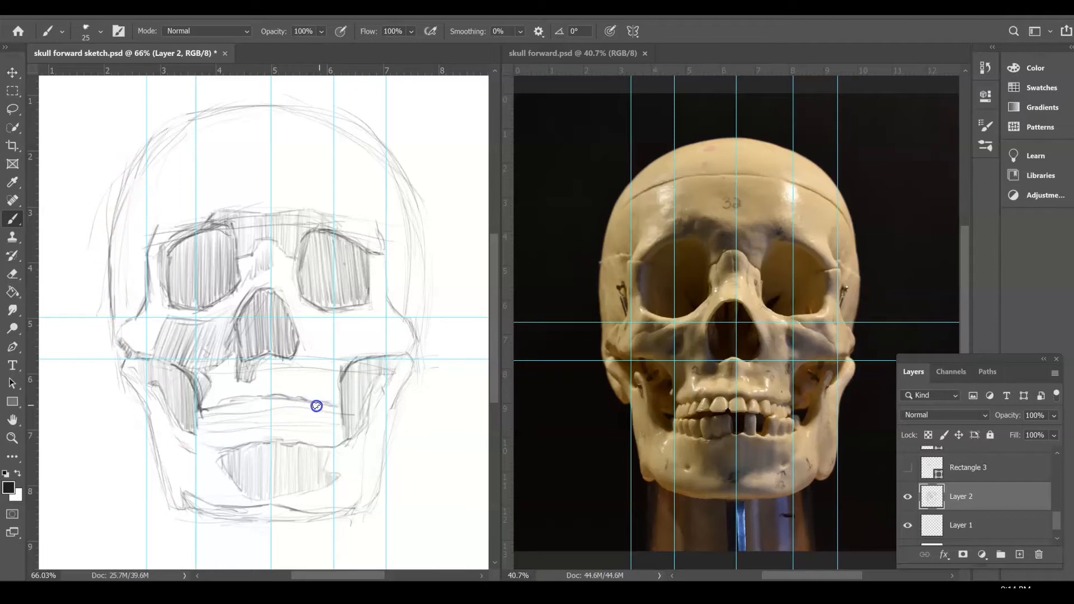
mouse_move(244, 401)
left_mouse_down()
mouse_move(287, 396)
mouse_move(276, 406)
mouse_move(284, 414)
mouse_move(265, 418)
mouse_move(268, 400)
mouse_move(277, 414)
mouse_move(287, 401)
mouse_move(296, 402)
mouse_move(293, 417)
mouse_move(339, 416)
left_mouse_up()
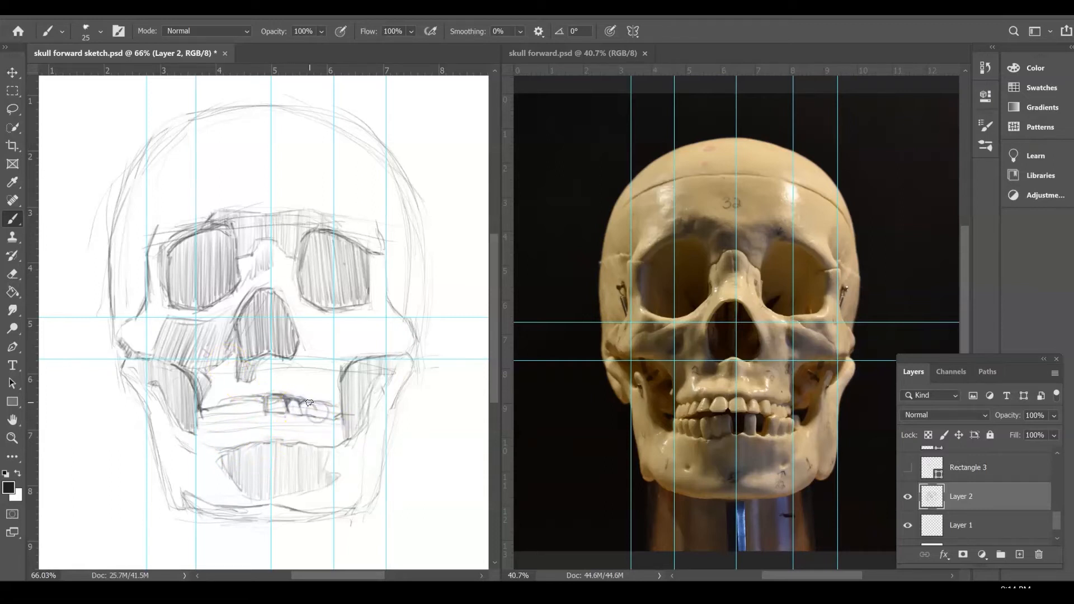
mouse_move(248, 397)
left_mouse_down()
mouse_move(245, 414)
mouse_move(266, 412)
mouse_move(252, 395)
left_mouse_up()
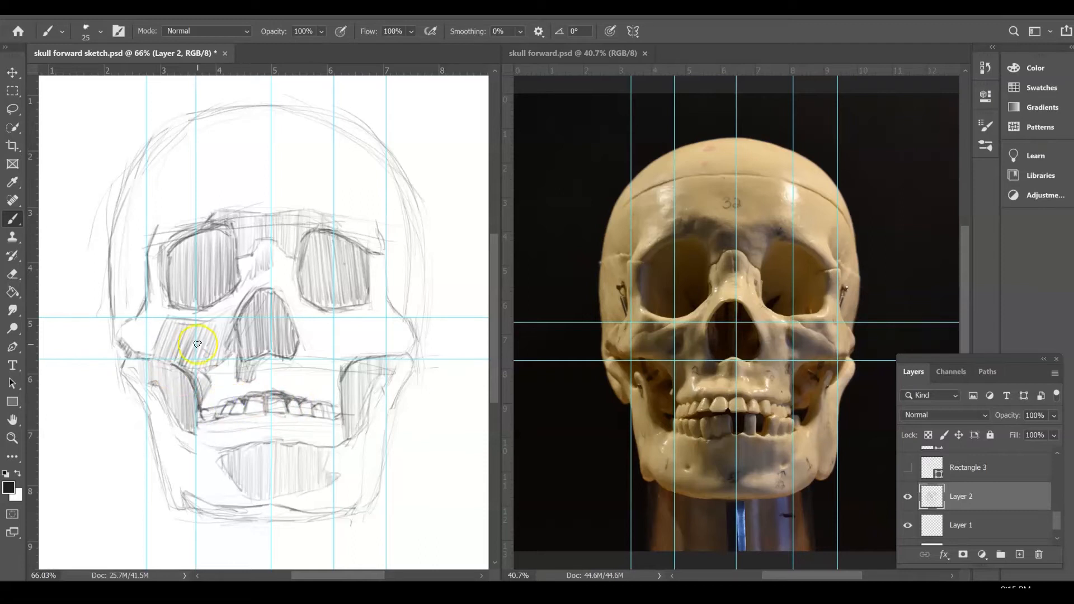
Draw the individual lower teeth and shade the dark gaps between them, undoing the unwanted strokes
mouse_move(282, 418)
left_mouse_down()
mouse_move(281, 440)
mouse_move(291, 415)
mouse_move(305, 419)
mouse_move(296, 439)
left_mouse_up()
left_click_drag(265, 363, 262, 379)
key("ctrl+alt+z")
key("ctrl+alt+z")
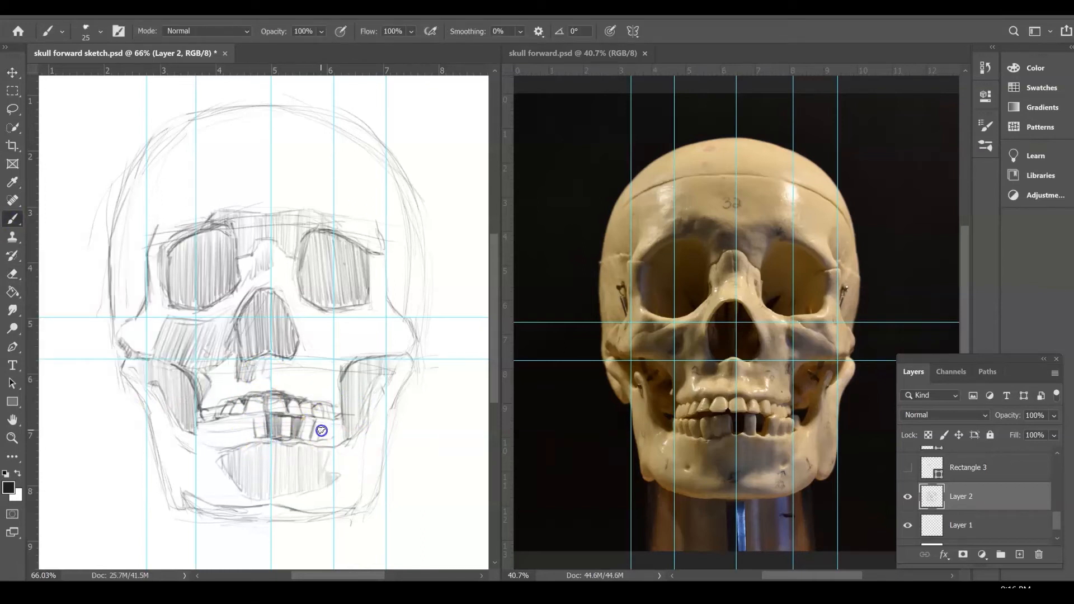
key("ctrl+z")
mouse_move(332, 435)
left_mouse_down()
mouse_move(329, 420)
mouse_move(324, 442)
mouse_move(335, 433)
left_mouse_up()
mouse_move(250, 418)
left_mouse_down()
mouse_move(268, 414)
mouse_move(258, 439)
mouse_move(256, 415)
mouse_move(237, 441)
left_mouse_up()
Darken the contours of the left jaw, cheekbone and eye socket, and shade the underside of the chin
left_click_drag(159, 391, 194, 423)
mouse_move(189, 511)
left_mouse_down()
mouse_move(354, 511)
mouse_move(276, 520)
mouse_move(179, 512)
mouse_move(161, 452)
left_mouse_up()
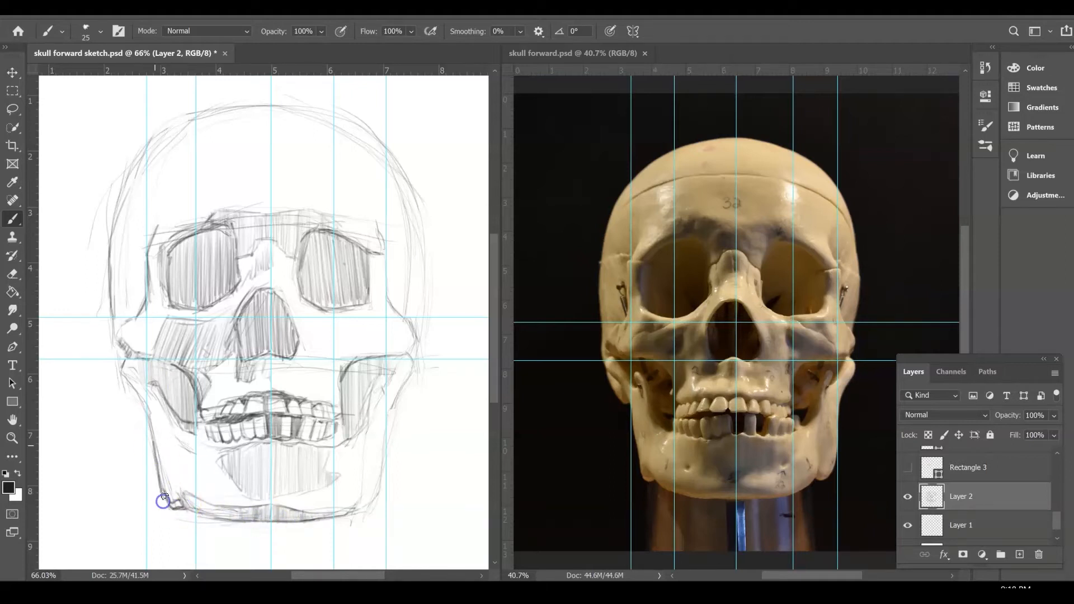
mouse_move(133, 293)
left_mouse_down()
mouse_move(121, 374)
mouse_move(160, 469)
left_mouse_up()
mouse_move(131, 357)
left_mouse_down()
mouse_move(187, 379)
mouse_move(152, 392)
left_mouse_up()
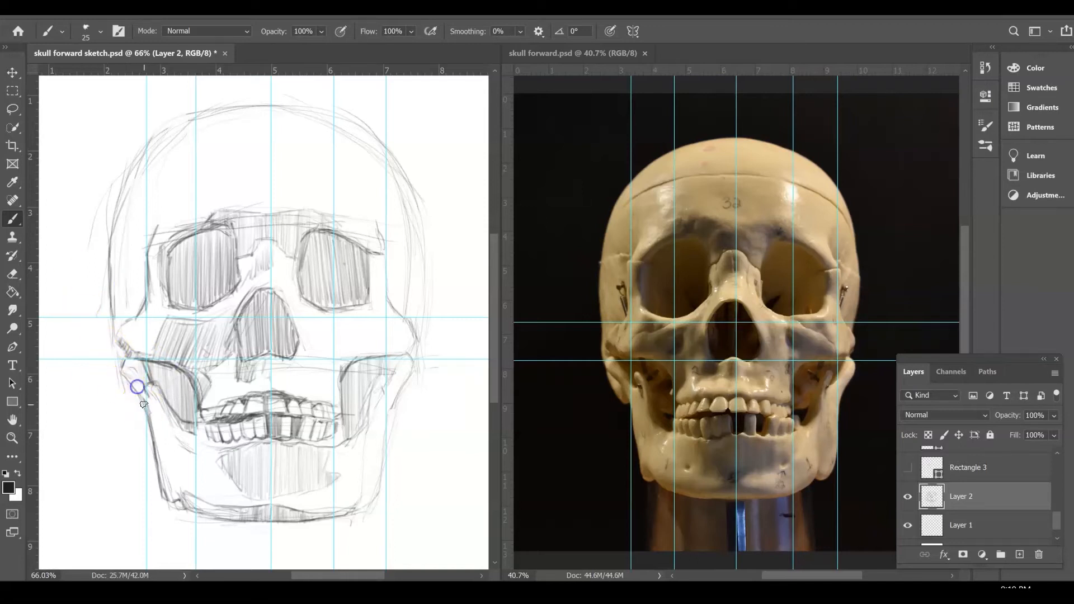
left_click_drag(119, 344, 124, 353)
mouse_move(161, 261)
left_mouse_down()
mouse_move(166, 306)
mouse_move(204, 223)
mouse_move(226, 224)
left_mouse_up()
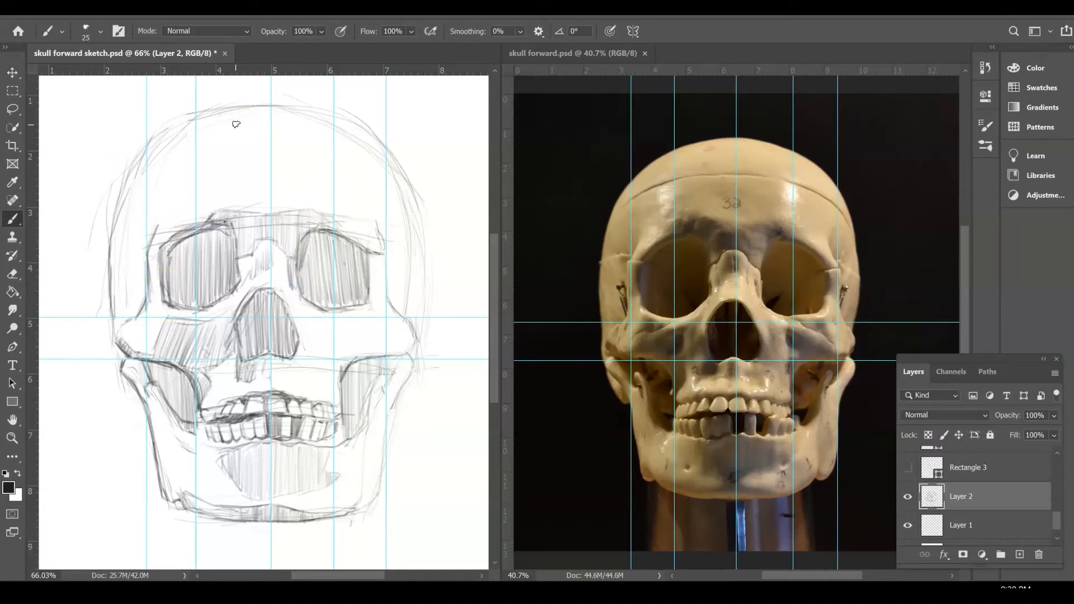
Darken the right jaw contour, mark both temple ridges and strengthen the right side of the cranium
left_click_drag(369, 480, 358, 506)
left_click_drag(373, 430, 362, 504)
left_click_drag(387, 433, 394, 400)
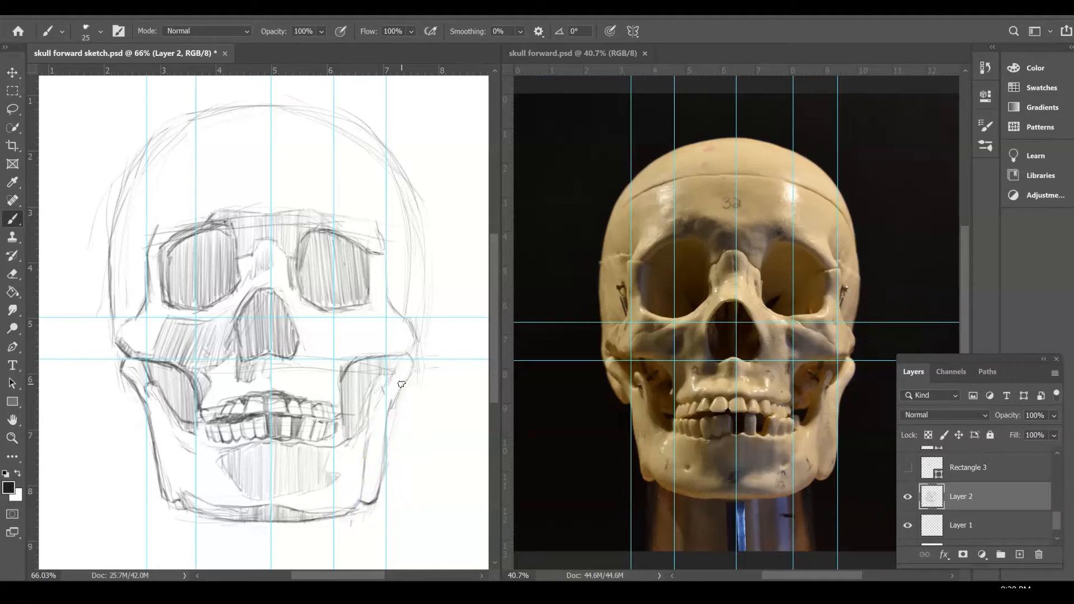
mouse_move(372, 222)
left_mouse_down()
mouse_move(385, 250)
mouse_move(375, 225)
left_mouse_up()
left_click_drag(156, 210, 157, 222)
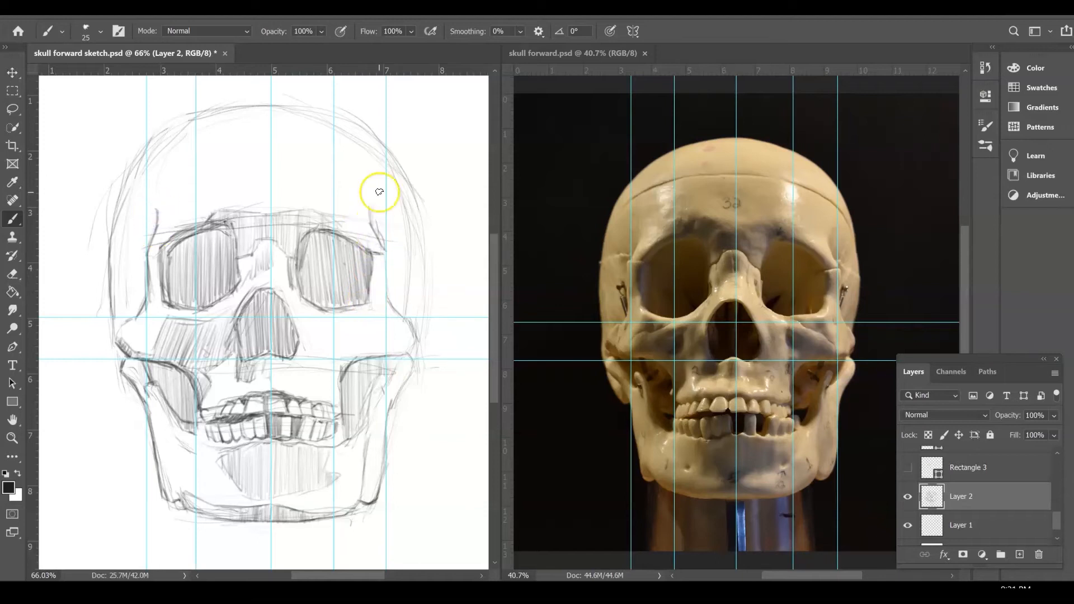
mouse_move(406, 323)
left_mouse_down()
mouse_move(418, 235)
mouse_move(368, 126)
left_mouse_up()
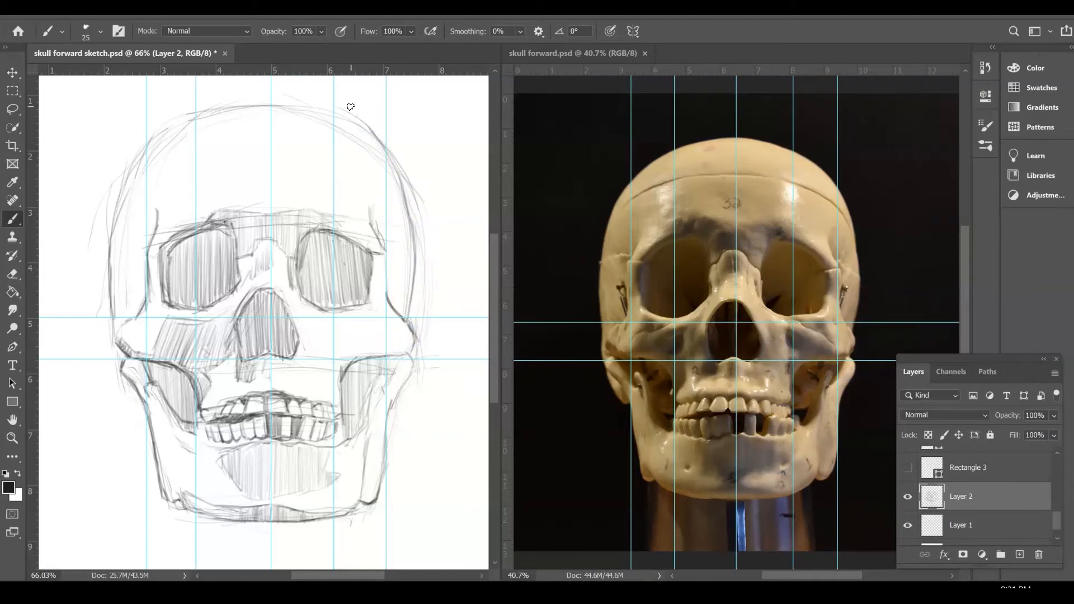
Try shading the right eye socket with a textured brush at size 155, and undo the strokes
left_click(101, 31)
left_click_drag(111, 80, 120, 79)
left_click(336, 269)
mouse_move(307, 279)
left_mouse_down()
mouse_move(316, 232)
mouse_move(353, 246)
mouse_move(343, 246)
mouse_move(330, 302)
left_mouse_up()
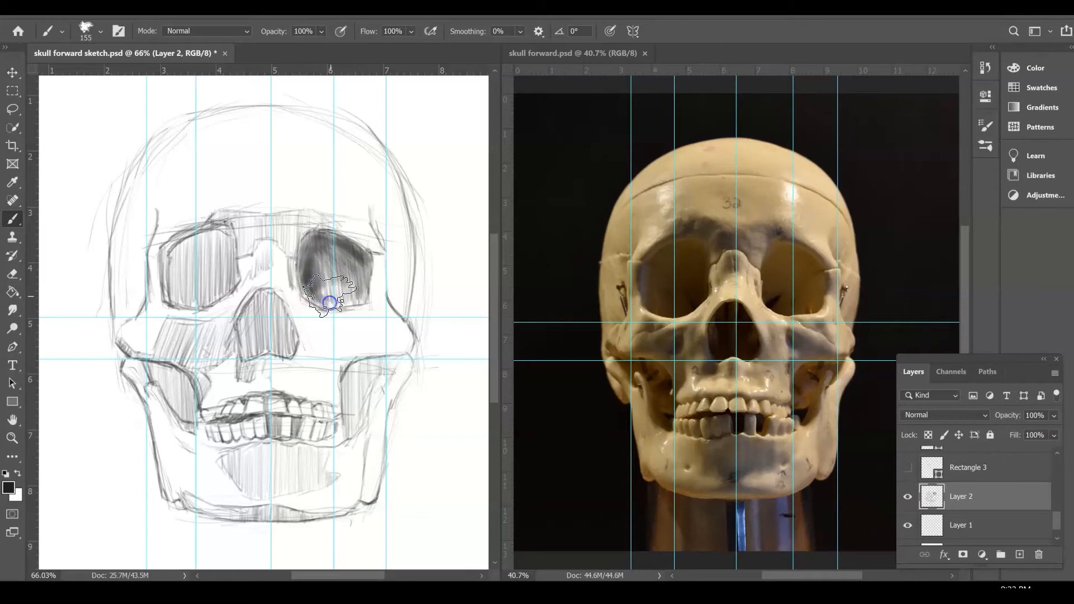
key("ctrl+z")
key("ctrl+z")
key("ctrl+z")
key("ctrl+z")
Set up a speckled brush at size 171 with 15% flow and add two new layers above Layer 2
left_click(101, 31)
left_click(100, 370)
left_click(266, 210)
left_click(100, 32)
left_click_drag(112, 77, 136, 77)
left_click(340, 285)
double_click(1019, 554)
Shade the eye sockets, nasal opening, left cheek and jaw hollow, lower teeth and chin with soft grey tone on Layer 4
mouse_move(369, 258)
left_mouse_down()
mouse_move(360, 276)
mouse_move(314, 253)
mouse_move(327, 235)
left_mouse_up()
mouse_move(221, 238)
left_mouse_down()
mouse_move(179, 269)
mouse_move(241, 234)
mouse_move(283, 336)
mouse_move(195, 334)
mouse_move(149, 371)
mouse_move(185, 379)
mouse_move(158, 431)
mouse_move(187, 316)
mouse_move(240, 329)
mouse_move(242, 369)
mouse_move(206, 403)
mouse_move(273, 367)
mouse_move(243, 478)
mouse_move(319, 472)
mouse_move(264, 436)
left_mouse_up()
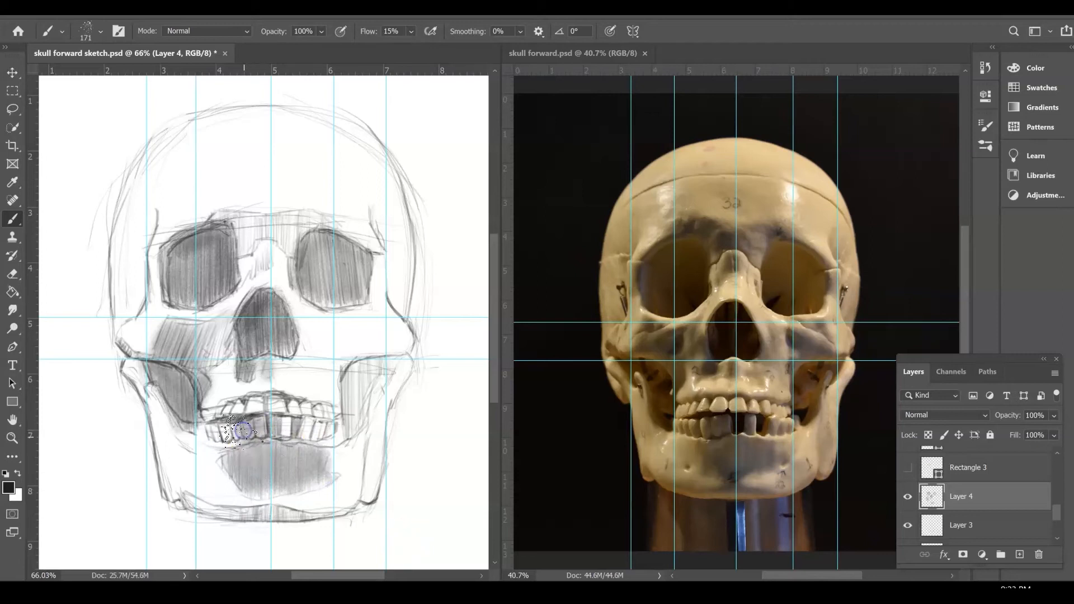
key("ctrl+z")
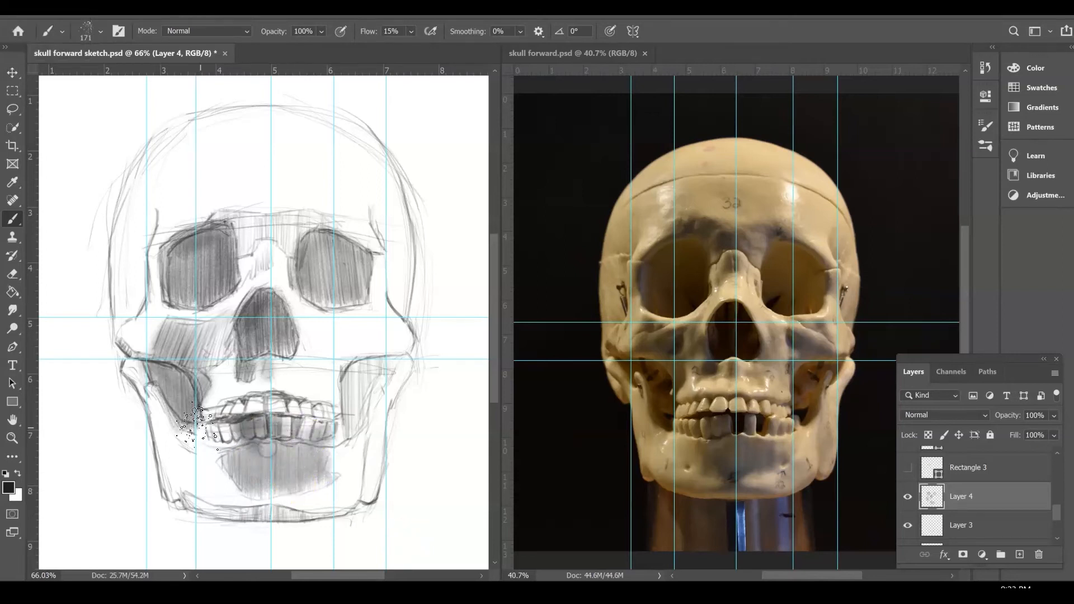
mouse_move(342, 342)
left_mouse_down()
mouse_move(326, 329)
mouse_move(374, 328)
mouse_move(348, 329)
mouse_move(361, 344)
mouse_move(338, 381)
mouse_move(342, 401)
mouse_move(363, 367)
mouse_move(346, 428)
left_mouse_up()
key("ctrl+z")
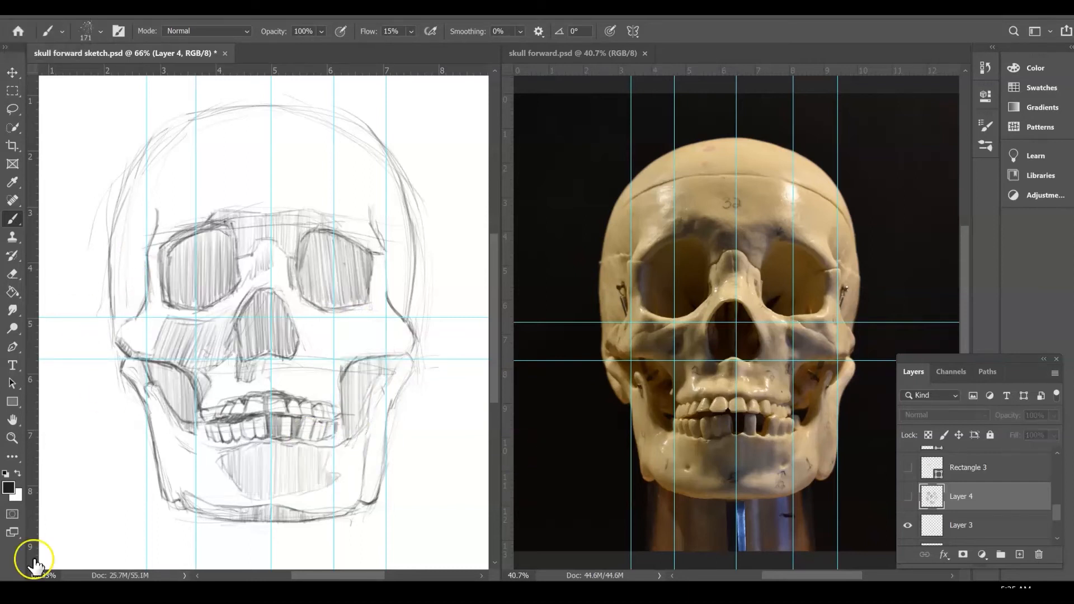
Hatch the right cheek, the area beside the nasal opening and both temples on Layer 3 with the size 37 pencil brush
left_click(101, 32)
left_click(136, 134)
left_click(358, 330)
left_click(587, 249)
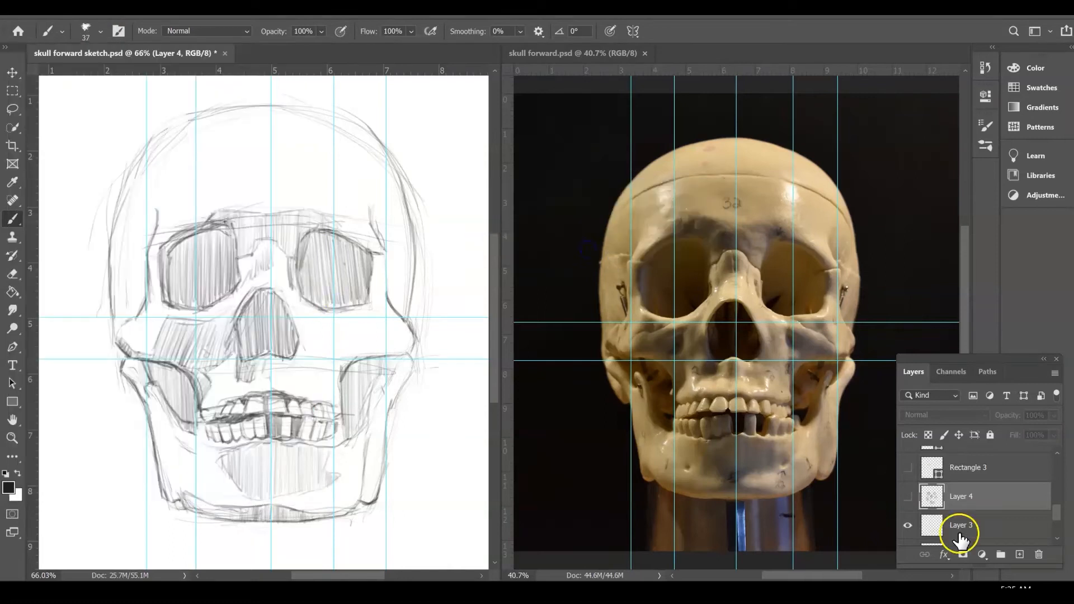
left_click(961, 532)
left_click_drag(336, 348, 338, 379)
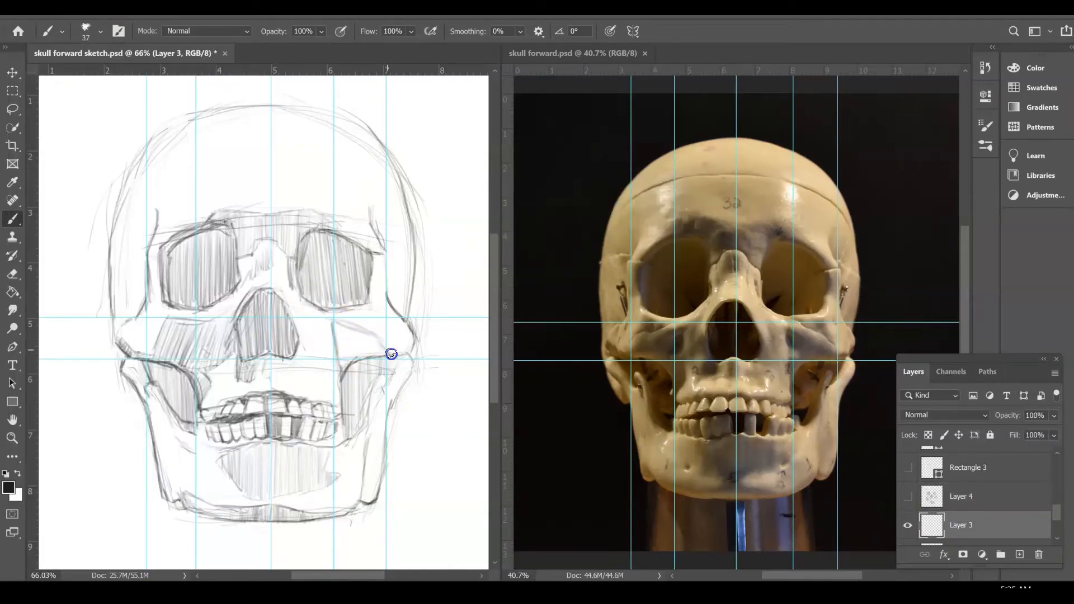
left_click_drag(348, 328, 340, 392)
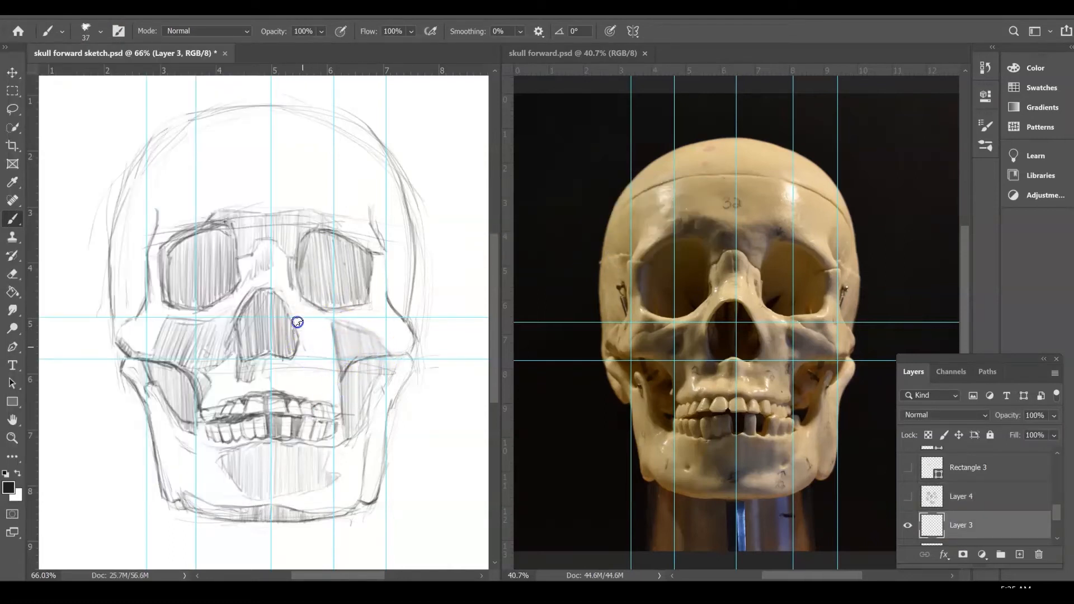
left_click_drag(297, 350, 310, 336)
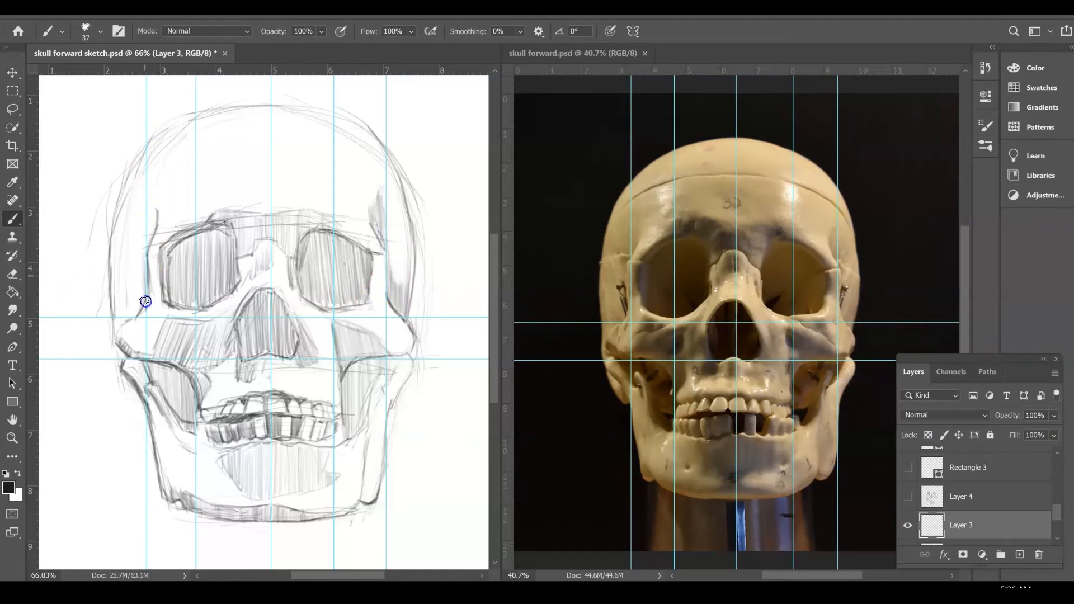
left_click_drag(127, 295, 144, 245)
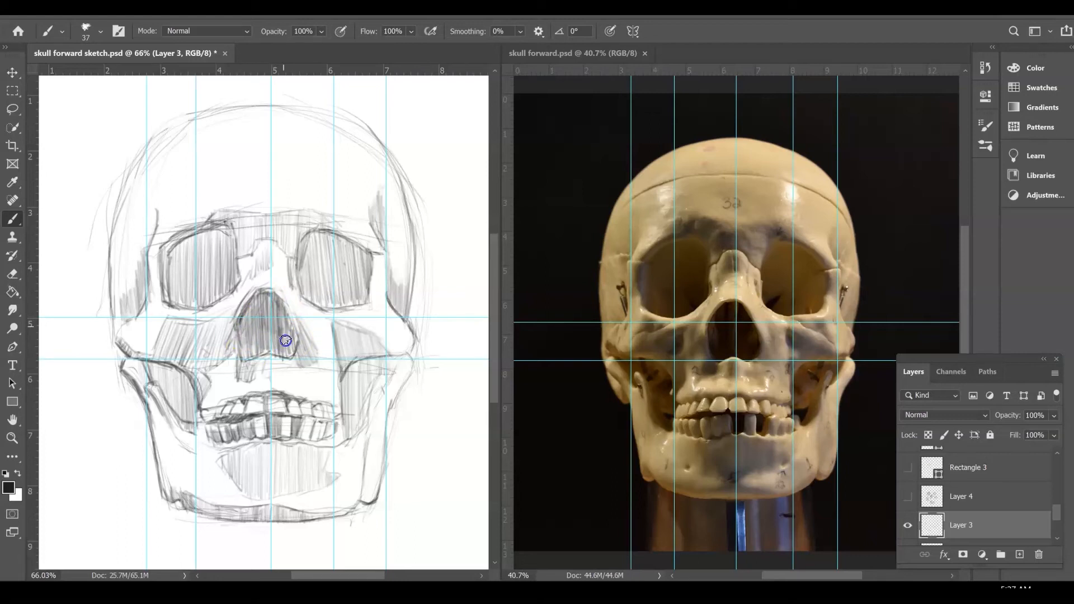
Darken the nasal opening, the lower teeth and both jaw hollows with denser hatching on Layer 3
mouse_move(272, 317)
left_mouse_down()
mouse_move(250, 307)
mouse_move(257, 223)
mouse_move(250, 341)
left_mouse_up()
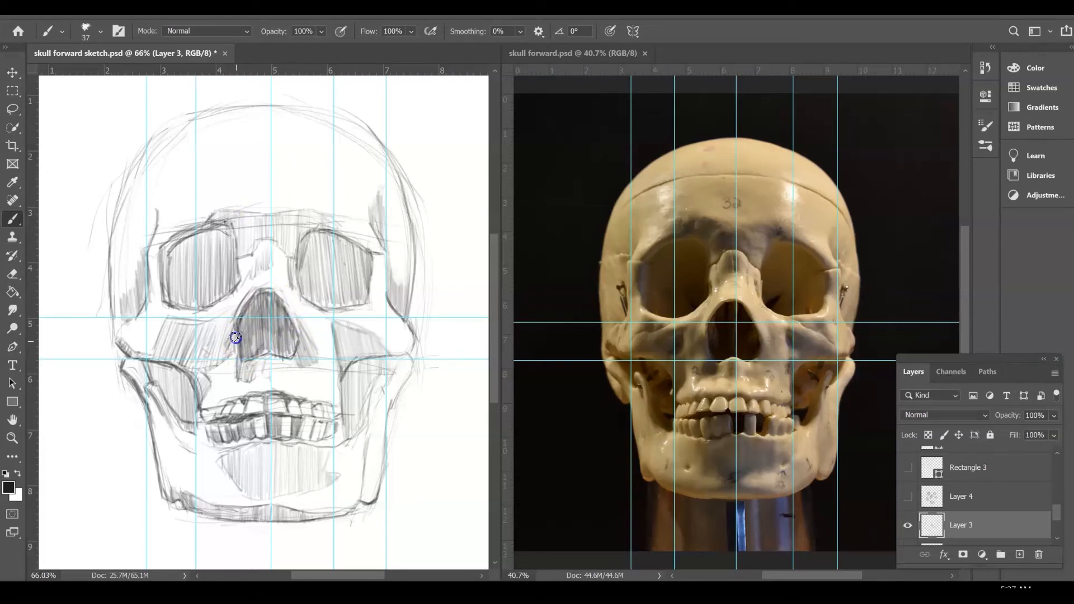
mouse_move(276, 332)
left_mouse_down()
mouse_move(257, 361)
mouse_move(247, 354)
mouse_move(265, 295)
left_mouse_up()
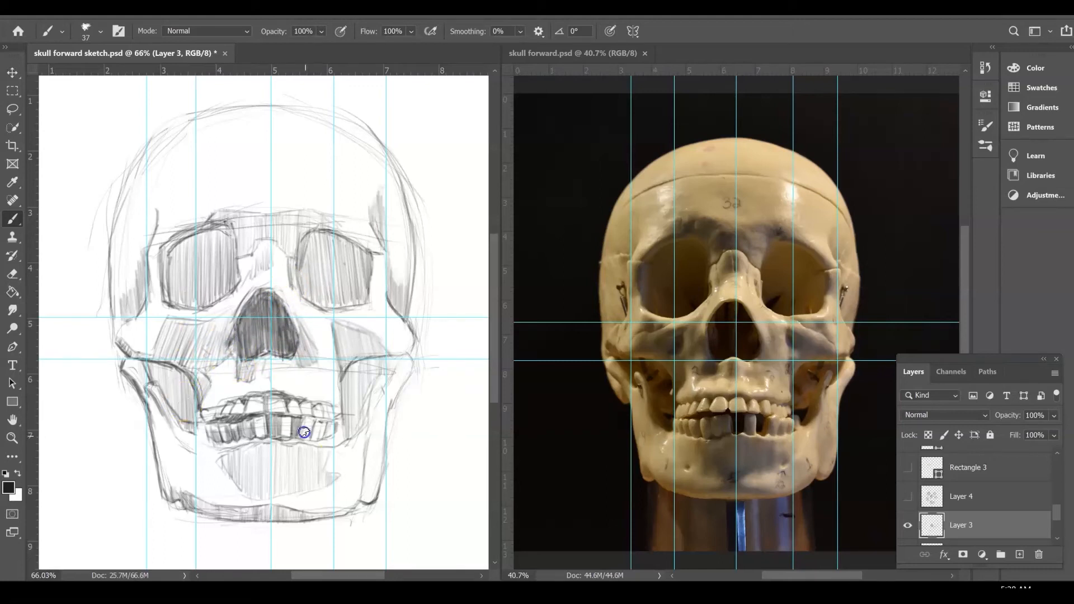
mouse_move(192, 402)
left_mouse_down()
mouse_move(160, 381)
mouse_move(195, 418)
left_mouse_up()
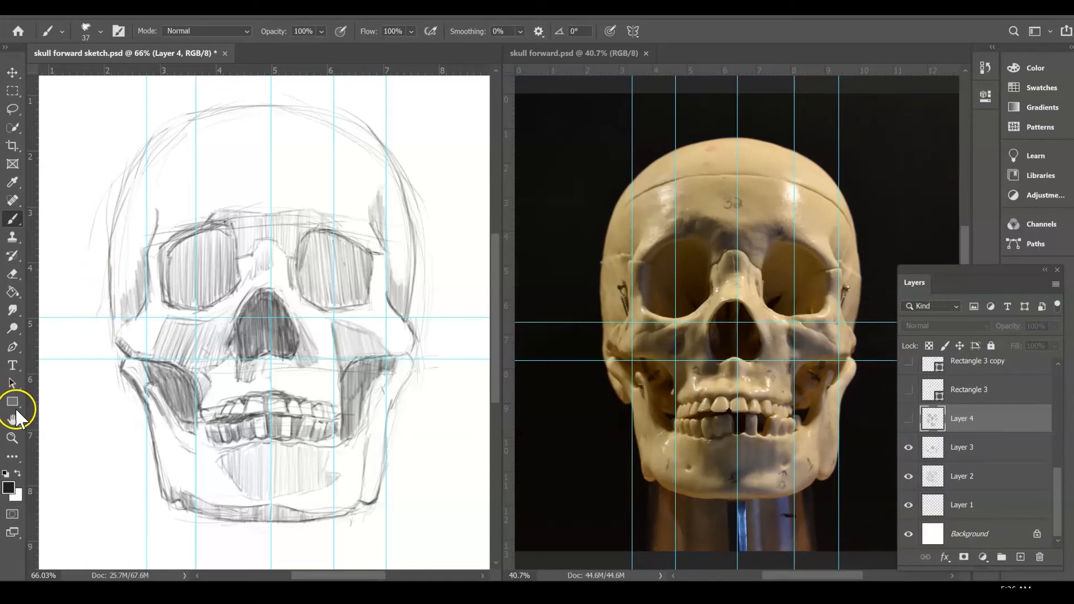
Draw a green measuring bar from the nasal opening to the upper teeth's edge on the reference photo and place a copy from there to the chin
left_click(13, 403)
left_click(48, 397)
left_click(154, 32)
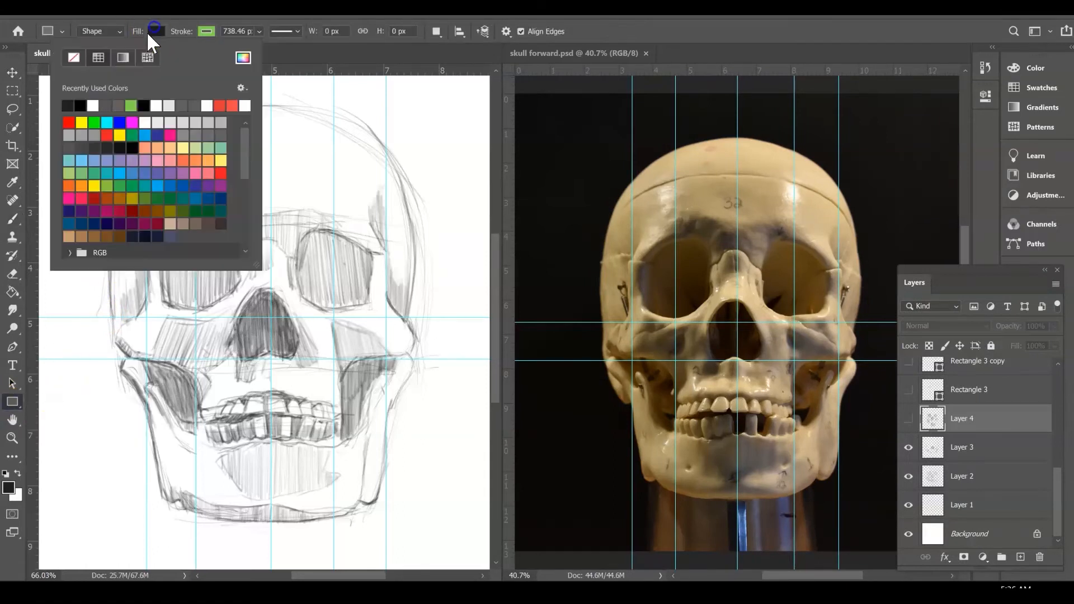
left_click(724, 481)
left_click(582, 56)
mouse_move(724, 496)
left_mouse_down()
mouse_move(726, 302)
mouse_move(716, 453)
left_mouse_up()
key("v")
left_click(70, 288)
Draw a matching green bar from the nasal opening to the upper teeth in the sketch and place a copy below it toward the chin
key("u")
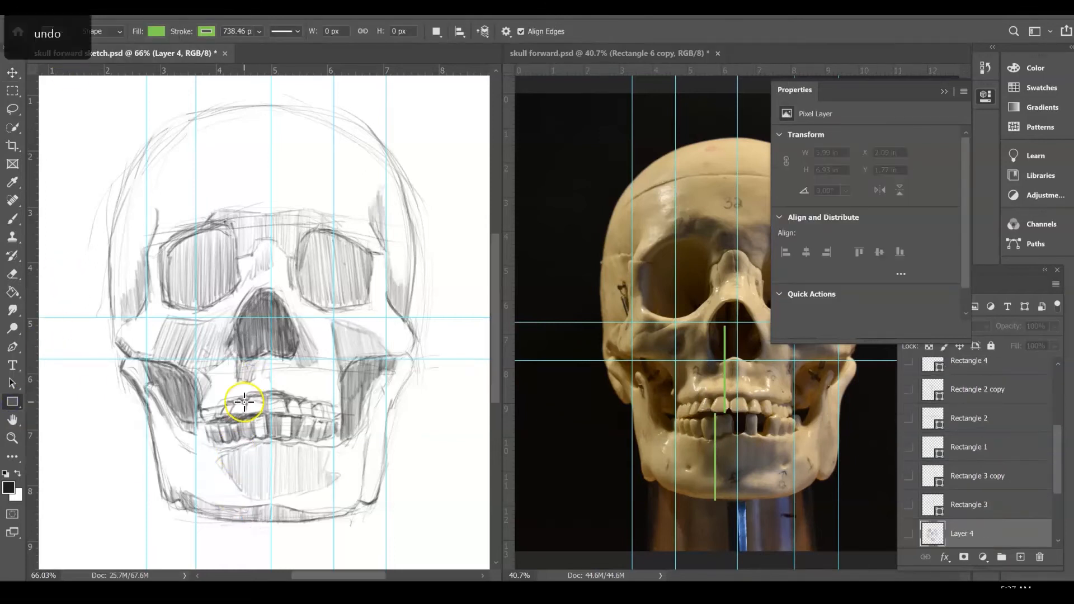
left_click_drag(252, 318, 242, 487)
key("v")
left_click(168, 550)
left_click_drag(243, 451, 243, 445)
left_click(100, 413)
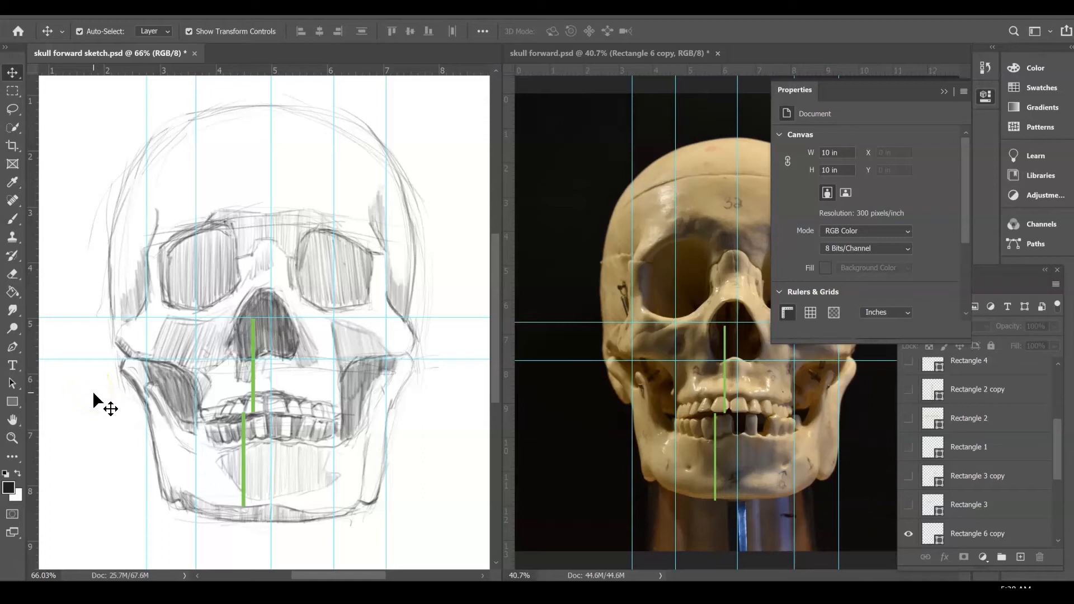
Hide the upper measuring bar, Rectangle 6, in the sketch while keeping Rectangle 6 copy shown
key("b")
left_click(1056, 399)
left_click_drag(1057, 398, 1063, 548)
left_click_drag(908, 362, 938, 448)
left_click(909, 363)
Erase the bottom line of the jaw and chin on Layer 2 and Layer 1 with the size 62 eraser
left_click(12, 274)
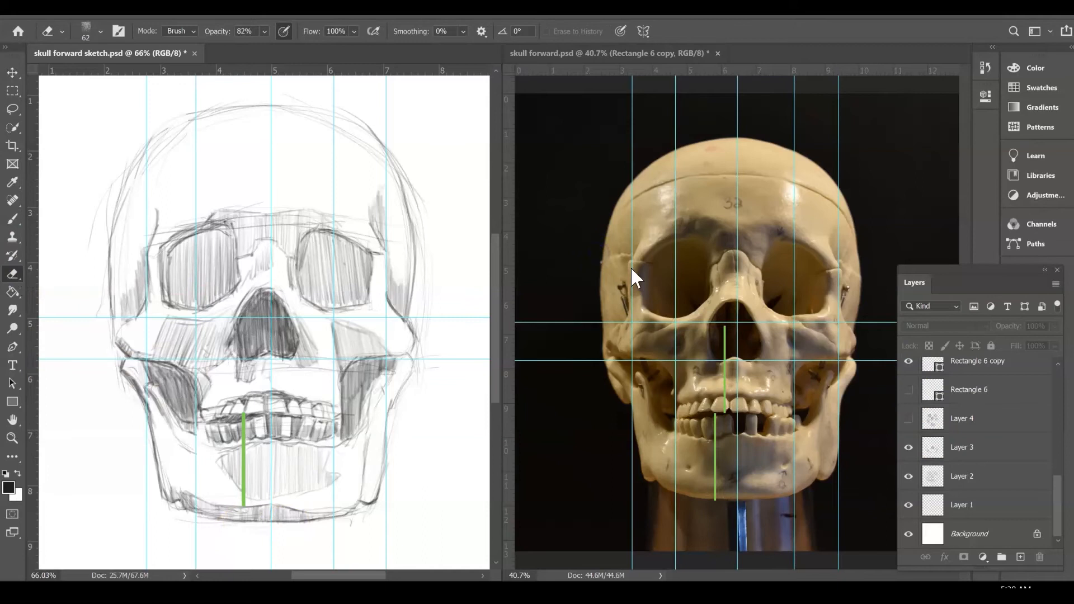
left_click(930, 490)
left_click_drag(221, 521, 335, 518)
left_click_drag(219, 518, 335, 517)
mouse_move(372, 502)
left_mouse_down()
mouse_move(268, 519)
mouse_move(196, 512)
left_mouse_up()
left_click_drag(187, 509, 315, 517)
left_click(978, 506)
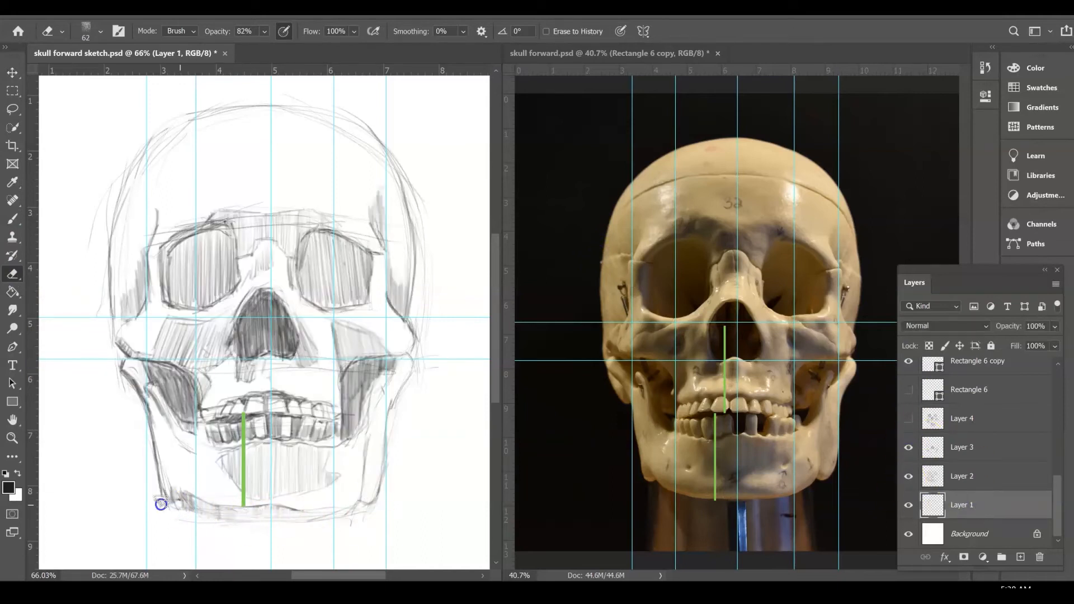
key("alt+bracketright")
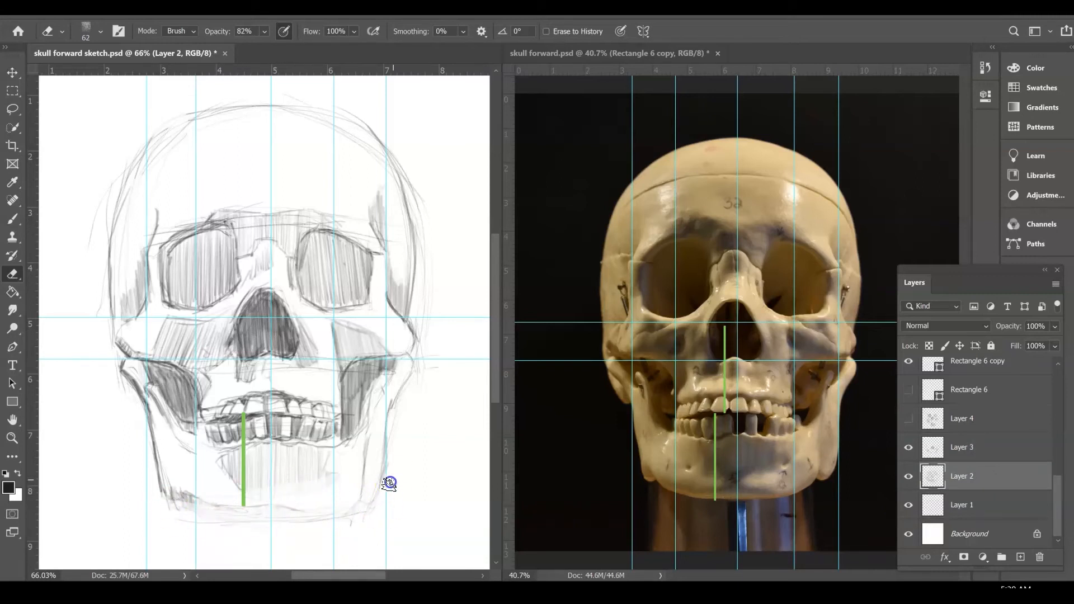
Redraw the chin line and both jaw corners on Layer 2 to match the measuring bar's lower end, and save the sketch
key("b")
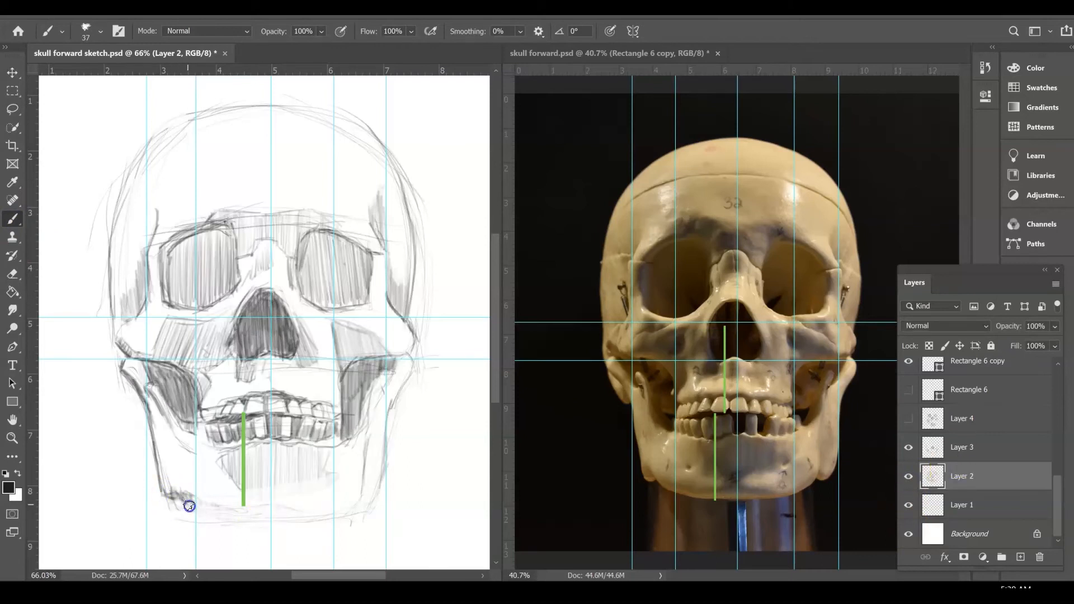
left_click_drag(364, 501, 386, 483)
left_click_drag(389, 407, 382, 490)
mouse_move(174, 492)
left_mouse_down()
mouse_move(167, 464)
mouse_move(196, 512)
mouse_move(143, 487)
mouse_move(174, 489)
mouse_move(160, 491)
mouse_move(142, 398)
mouse_move(161, 490)
left_mouse_up()
key("ctrl+z")
key("ctrl+z")
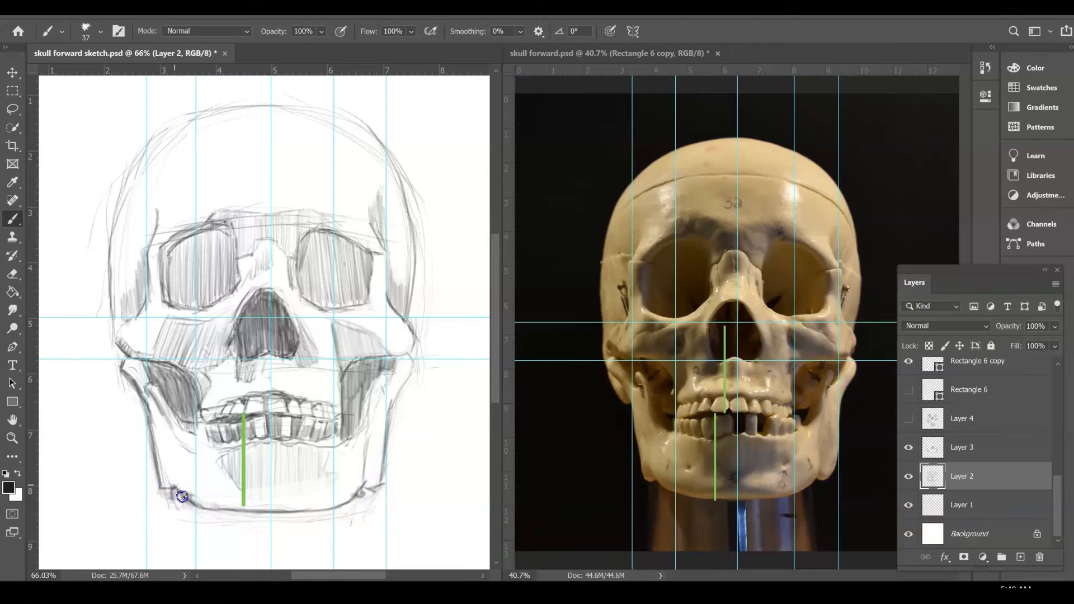
key("ctrl+s")
Hide the remaining green measuring bars in both the sketch and the reference photo
key("v")
left_click(243, 460)
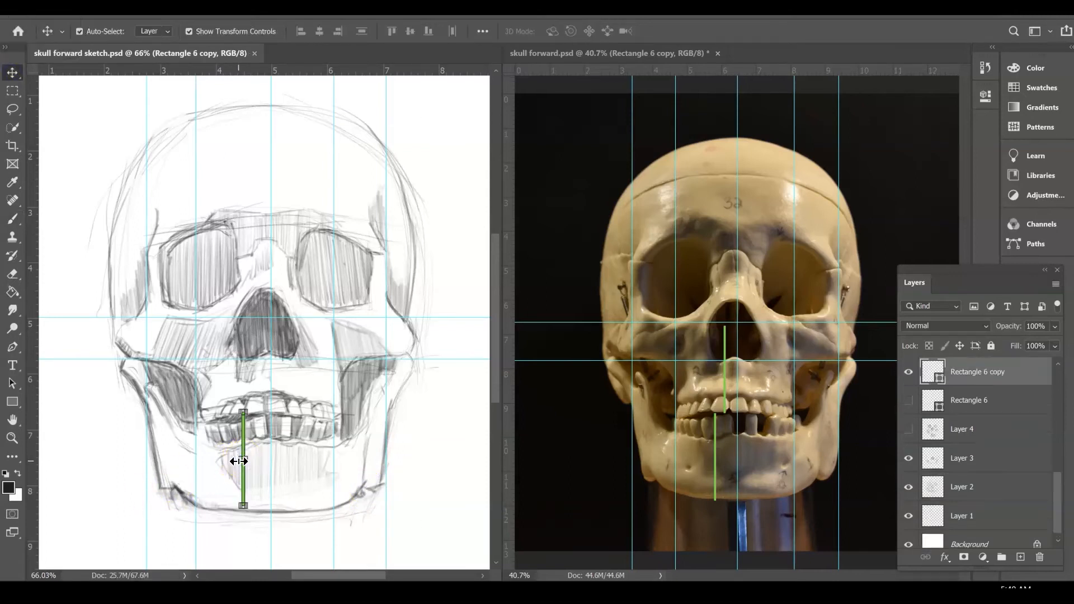
left_click(908, 372)
left_click(580, 57)
left_click_drag(908, 372, 906, 426)
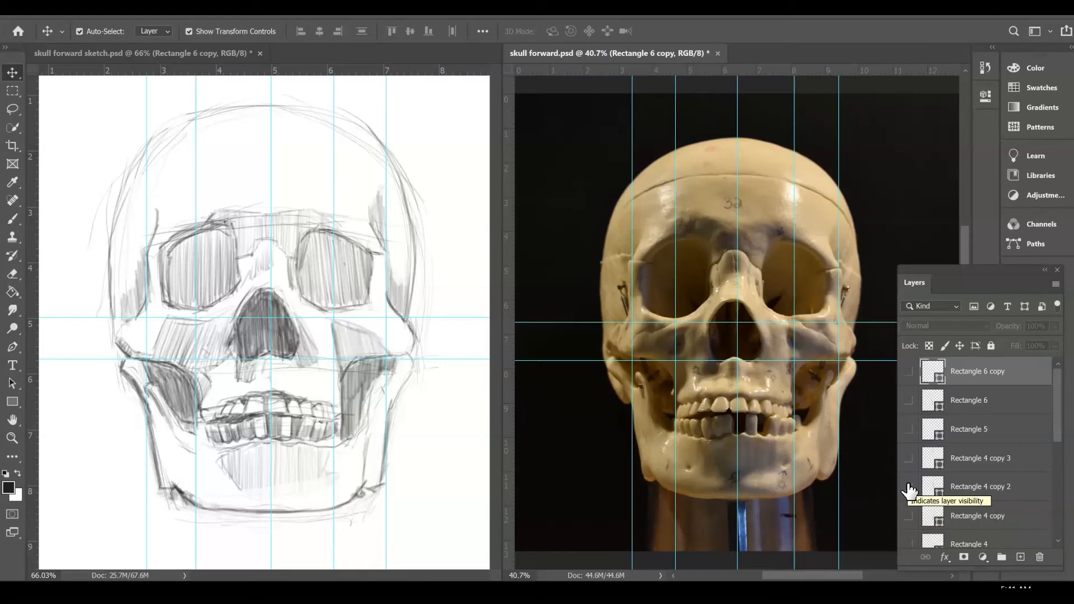
Review the sketch's stages by hiding Layers 2 and 3 and showing Layers 2, 3 and 4 one by one over Layer 1
left_click(103, 56)
left_click_drag(1058, 467, 1054, 569)
left_click(965, 419)
left_click(963, 447)
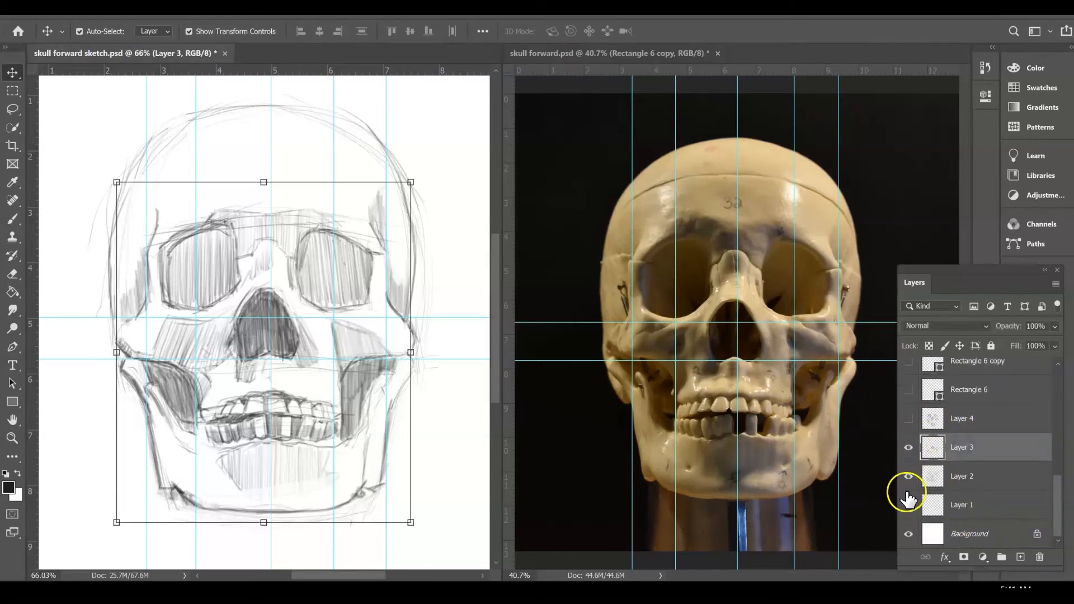
left_click_drag(907, 493, 911, 529)
left_click(975, 514)
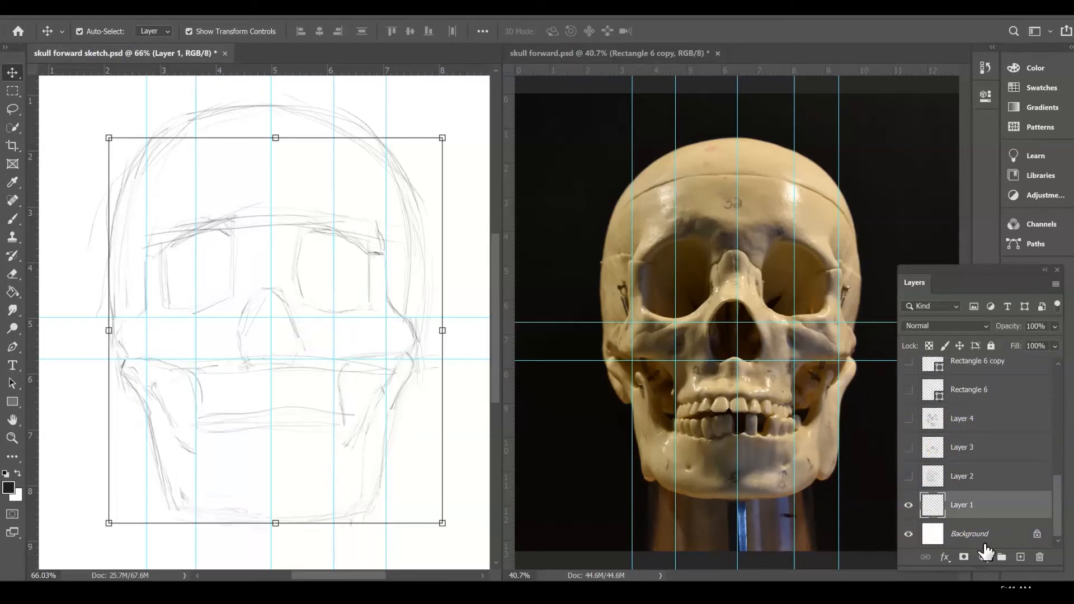
left_click(909, 476)
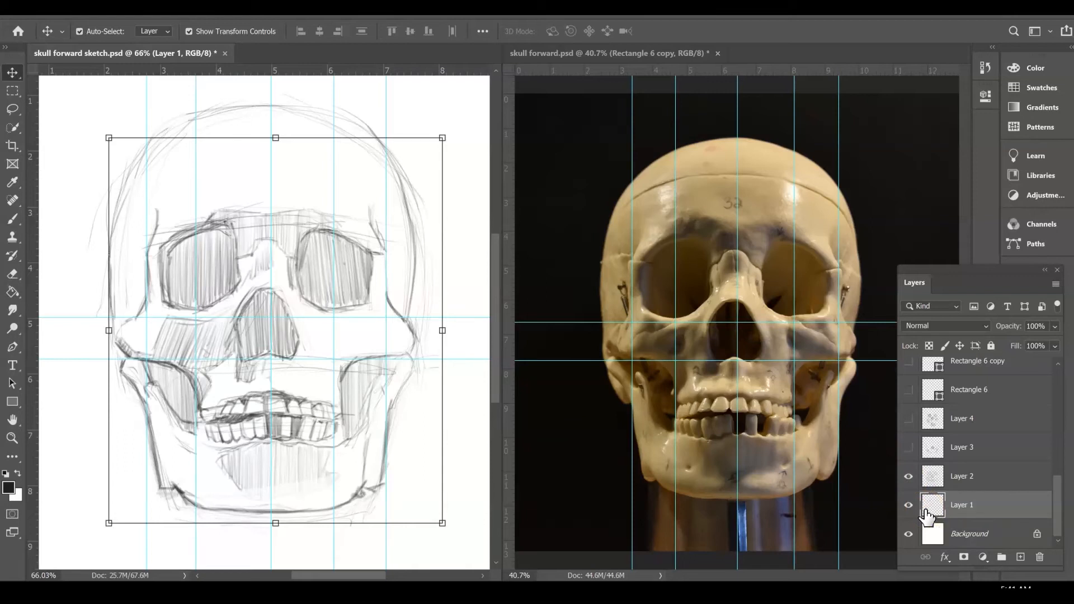
left_click(908, 451)
left_click(909, 421)
left_click(909, 421)
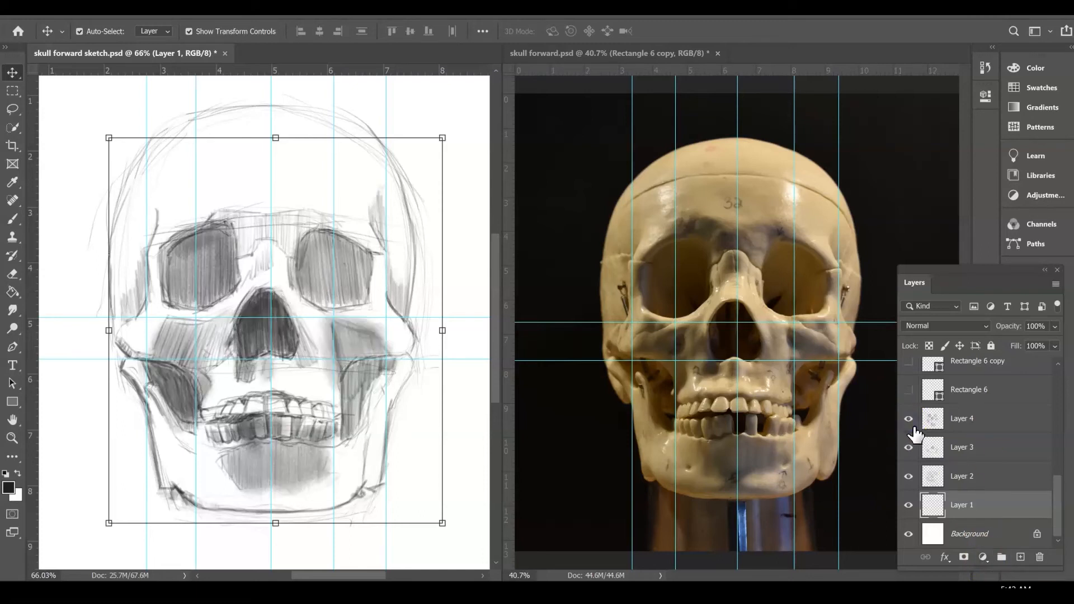
Flatten the sketch into a single Background layer, discarding the hidden layers
left_click(973, 418)
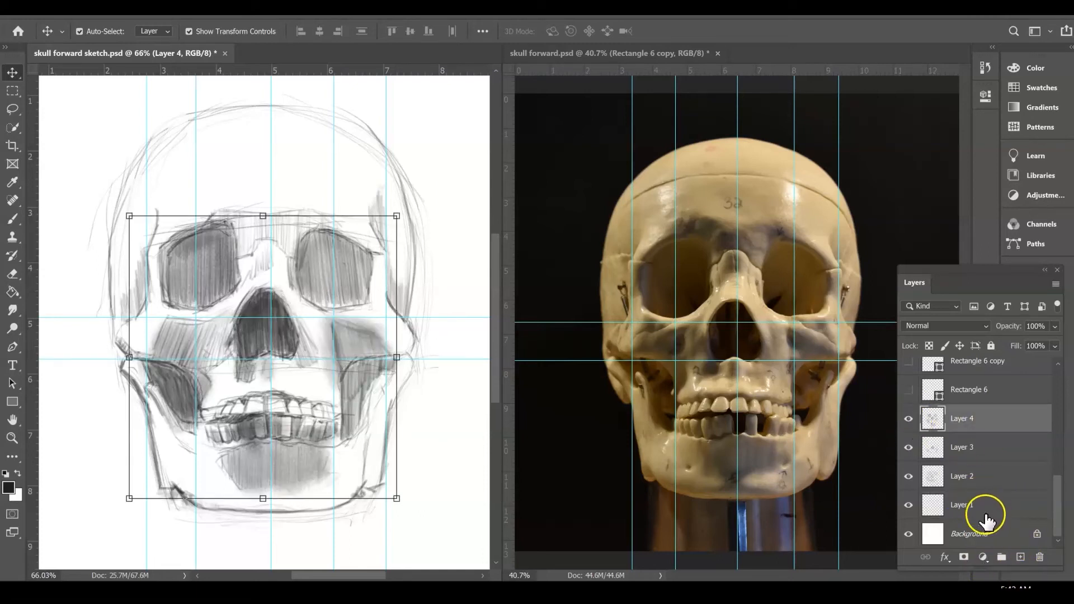
left_click(910, 424)
left_click(910, 425)
left_click(954, 478, "shift")
left_click(958, 503, "shift")
left_click(108, 9)
left_click(132, 484)
left_click(553, 248)
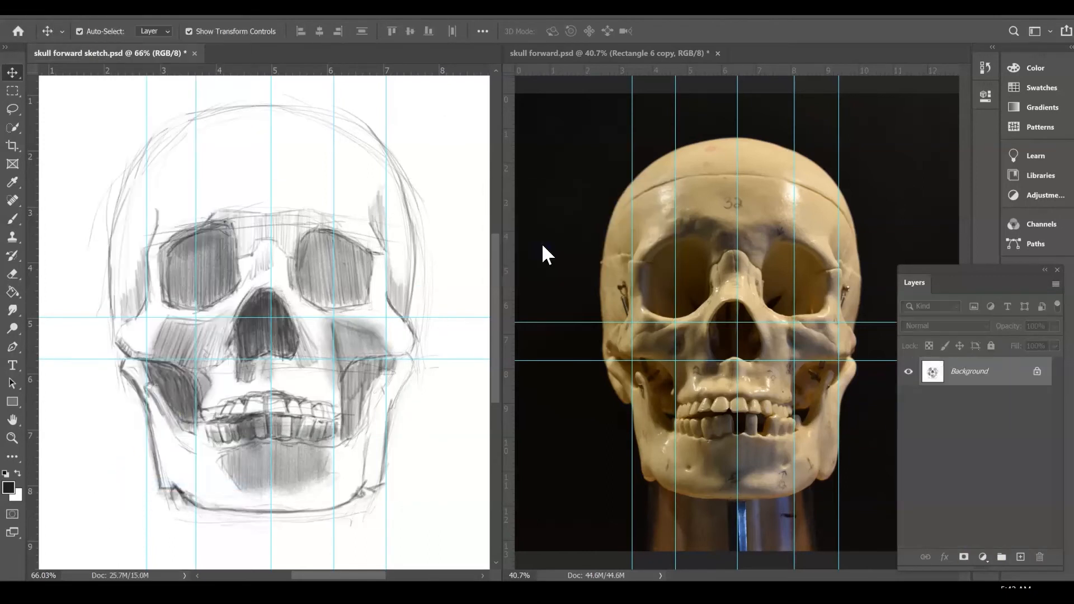
Darken the upper end of the right jaw hollow on the Background with the size 37 pencil brush
left_click(12, 274)
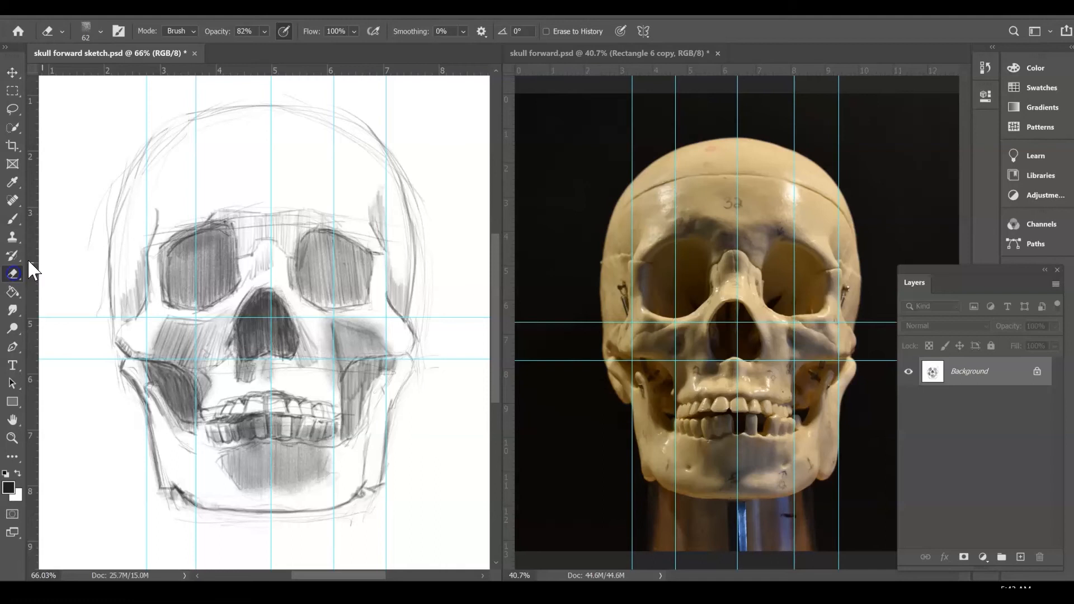
left_click(10, 222)
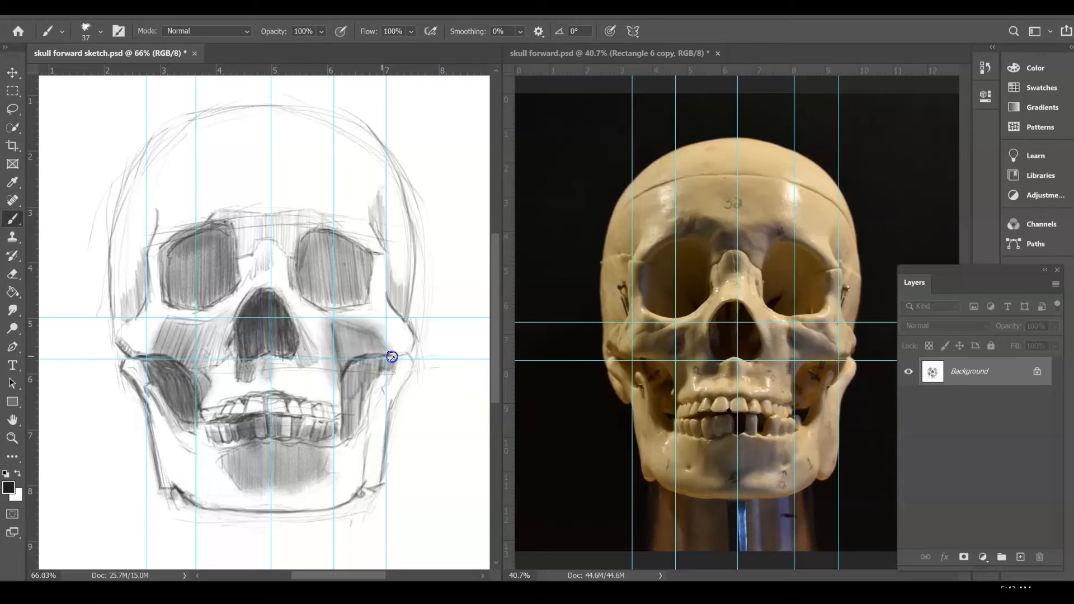
left_click_drag(356, 377, 382, 358)
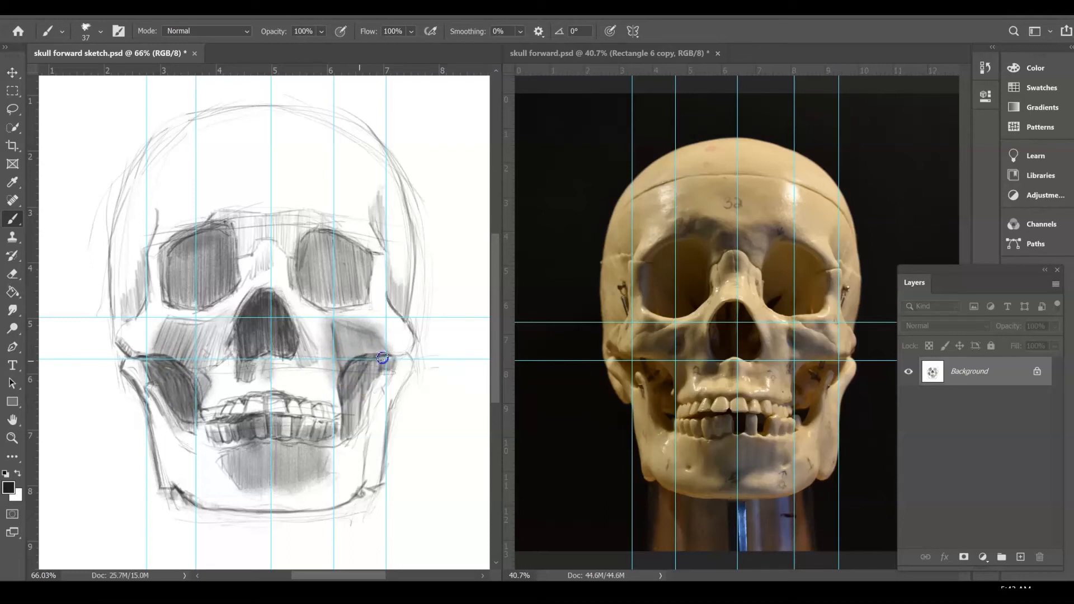
Add a new layer, and lighten the rough outer lines around the cranium on the Background with a textured eraser at size 158
left_click(1021, 557)
left_click(100, 31)
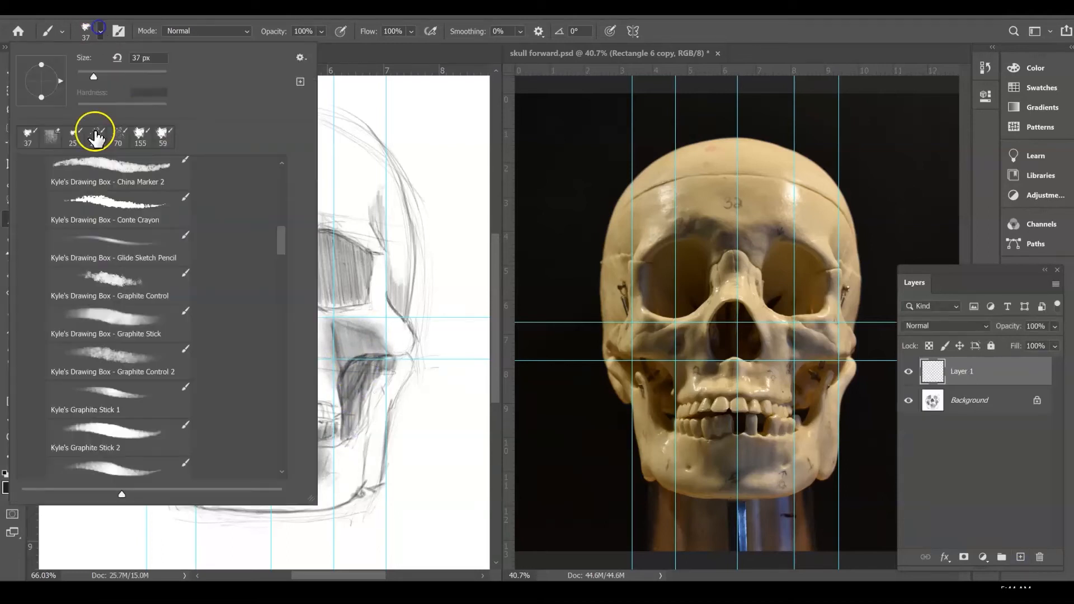
left_click(52, 136)
left_click_drag(106, 77, 134, 77)
left_click(450, 279)
left_click_drag(411, 380, 339, 498)
mouse_move(299, 349)
left_mouse_down()
mouse_move(298, 399)
mouse_move(286, 347)
mouse_move(319, 389)
mouse_move(275, 375)
mouse_move(274, 365)
mouse_move(320, 343)
mouse_move(268, 417)
left_mouse_up()
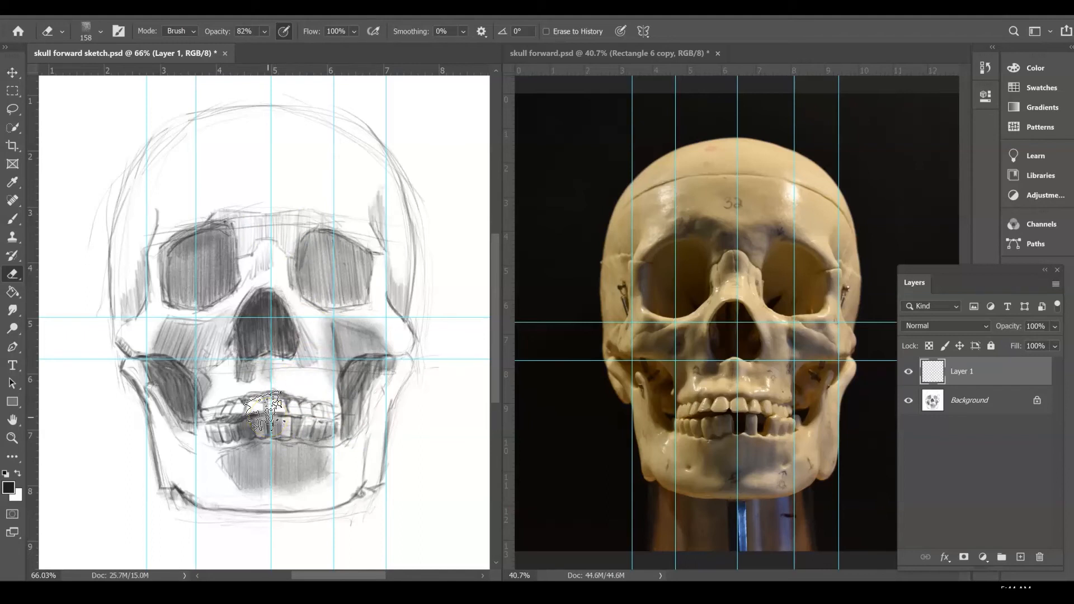
left_click(964, 412)
mouse_move(434, 268)
left_mouse_down()
mouse_move(420, 205)
mouse_move(324, 91)
mouse_move(114, 196)
mouse_move(105, 451)
left_mouse_up()
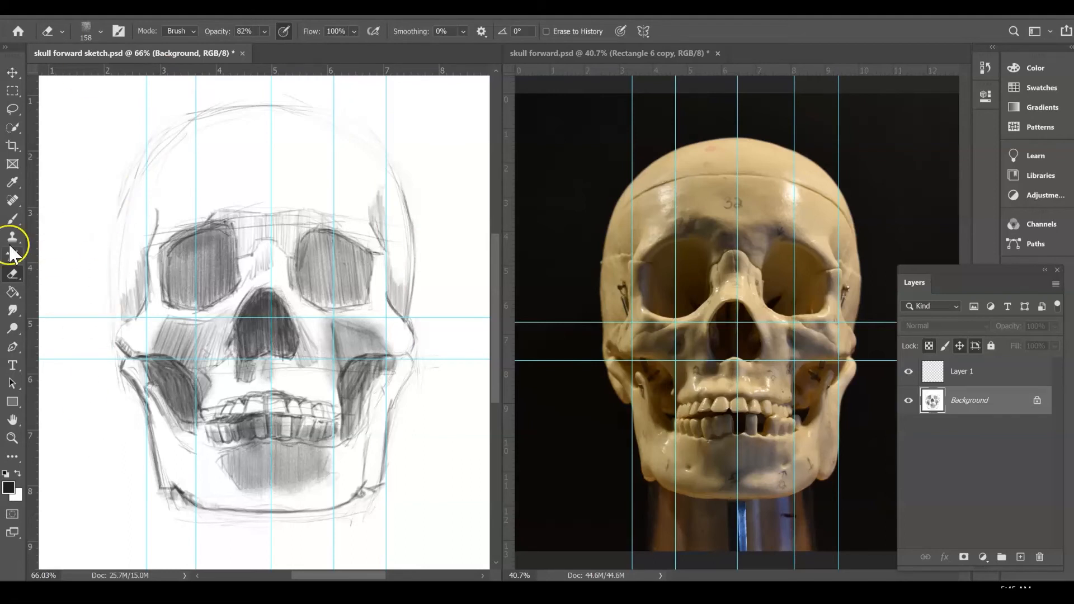
Tone the right corner of the jaw on Layer 1 with the speckled size 171 brush at 15% flow
left_click(12, 219)
left_click(88, 32)
left_click(120, 138)
left_click(434, 398)
left_click(963, 371)
left_click_drag(347, 495, 377, 482)
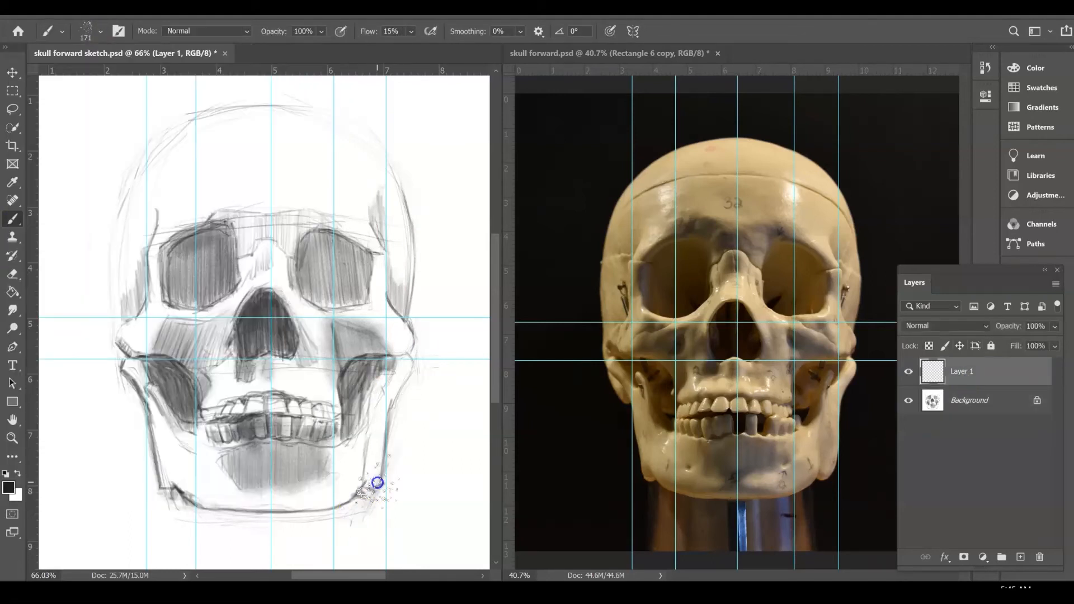
Shade a soft band along the chin's lower edge on Layer 1 with a size 42 brush at 15% flow
left_click(88, 31)
left_click(90, 132)
left_click(330, 488)
mouse_move(316, 507)
left_mouse_down()
mouse_move(206, 507)
mouse_move(178, 491)
left_mouse_up()
left_click_drag(279, 500, 347, 497)
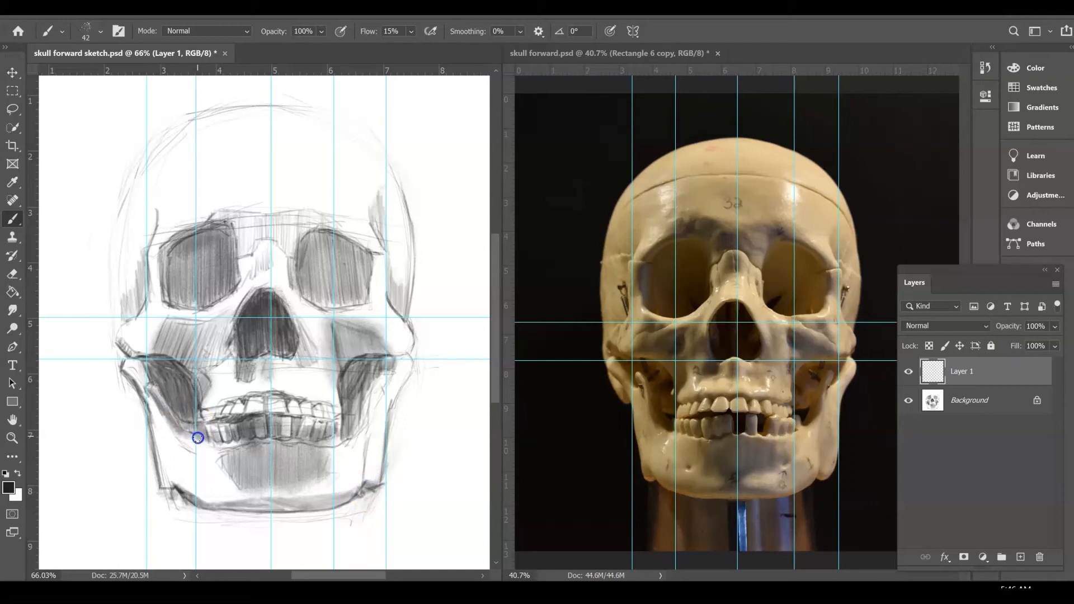
Shade the right jaw hollow, the upper jaw above the teeth and the brow area between the eye sockets on Layer 1
left_click_drag(358, 404, 355, 427)
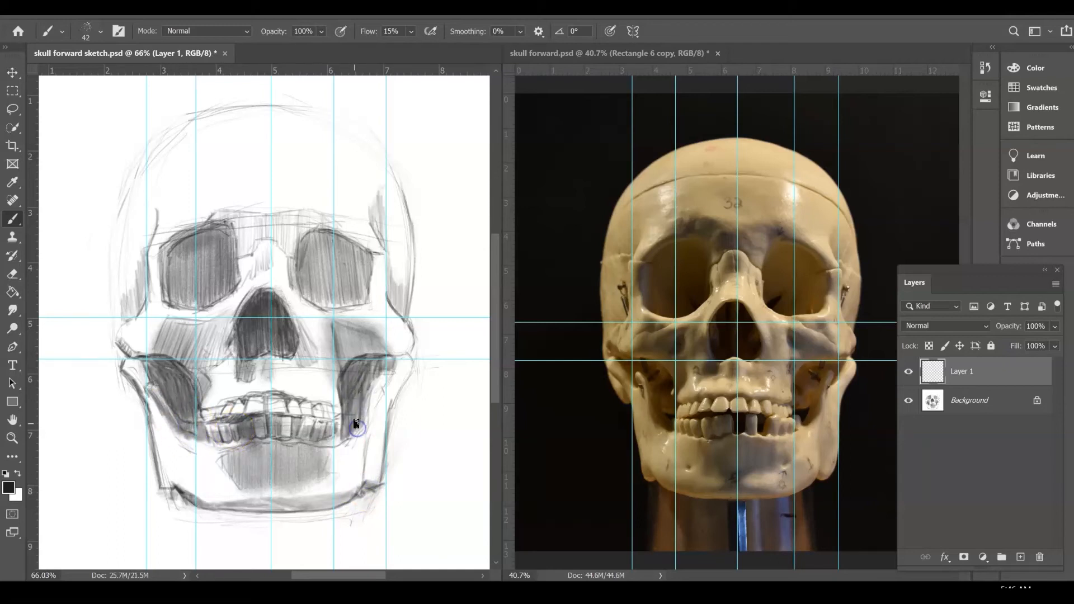
left_click_drag(288, 388, 311, 385)
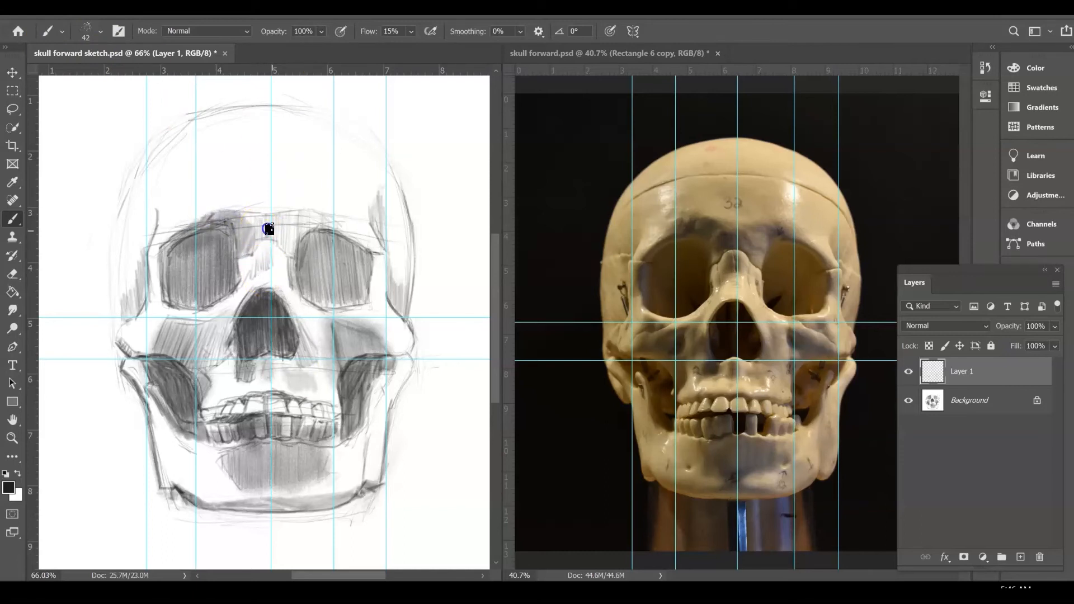
mouse_move(318, 231)
left_mouse_down()
mouse_move(296, 214)
mouse_move(226, 238)
left_mouse_up()
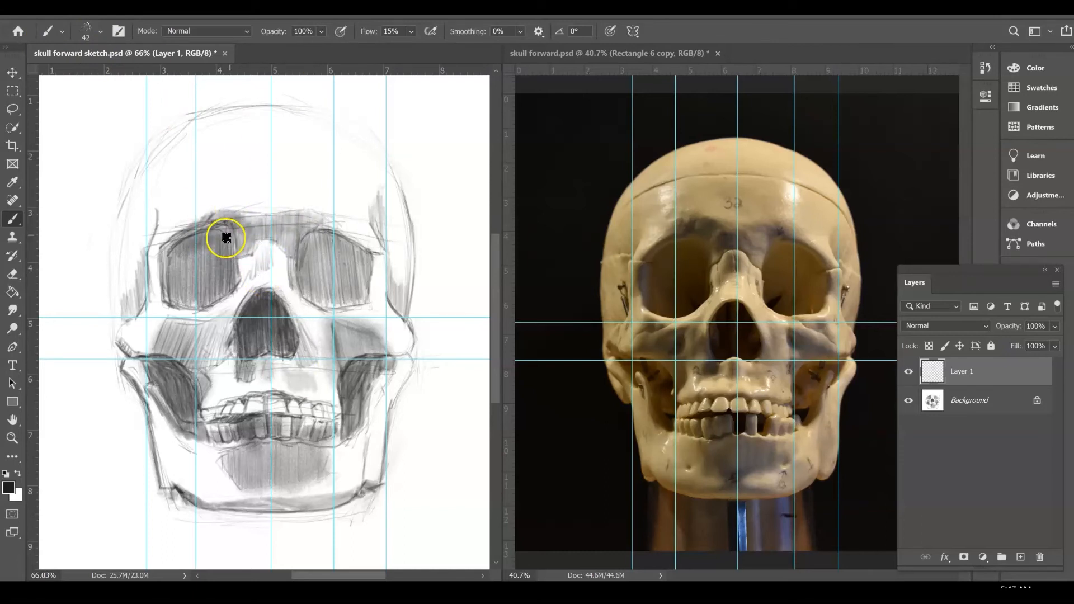
Lay a light overall tone across the jaw, face and cranium on Layer 1 with a broad textured brush at 15% flow
mouse_move(235, 281)
left_mouse_down()
mouse_move(196, 285)
mouse_move(183, 261)
left_mouse_up()
left_click(87, 31)
left_click(138, 72)
left_click_drag(407, 386, 384, 479)
left_click_drag(361, 414, 342, 486)
left_click_drag(324, 436, 318, 493)
mouse_move(393, 398)
left_mouse_down()
mouse_move(366, 498)
mouse_move(325, 394)
mouse_move(264, 307)
mouse_move(139, 341)
mouse_move(173, 455)
mouse_move(307, 467)
mouse_move(311, 533)
left_mouse_up()
mouse_move(168, 324)
left_mouse_down()
mouse_move(119, 235)
mouse_move(199, 103)
mouse_move(243, 127)
mouse_move(259, 232)
mouse_move(370, 158)
mouse_move(406, 219)
mouse_move(443, 319)
mouse_move(391, 437)
left_mouse_up()
mouse_move(168, 192)
left_mouse_down()
mouse_move(101, 295)
mouse_move(133, 395)
mouse_move(187, 372)
mouse_move(312, 283)
mouse_move(132, 307)
mouse_move(338, 328)
left_mouse_up()
mouse_move(98, 244)
left_mouse_down()
mouse_move(160, 65)
mouse_move(101, 75)
left_mouse_up()
Darken both eye sockets and the nose cavity on Layer 1 with a size 51 brush at 15% flow
left_click(101, 31)
mouse_move(345, 252)
left_mouse_down()
mouse_move(309, 250)
mouse_move(323, 307)
left_mouse_up()
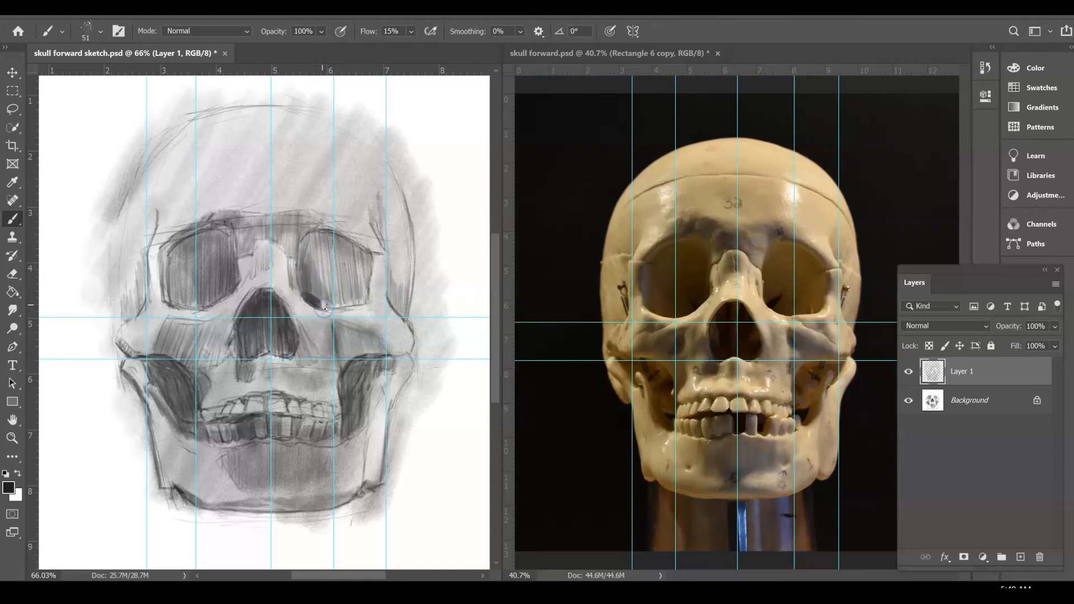
mouse_move(401, 231)
left_mouse_down()
mouse_move(355, 297)
mouse_move(304, 248)
left_mouse_up()
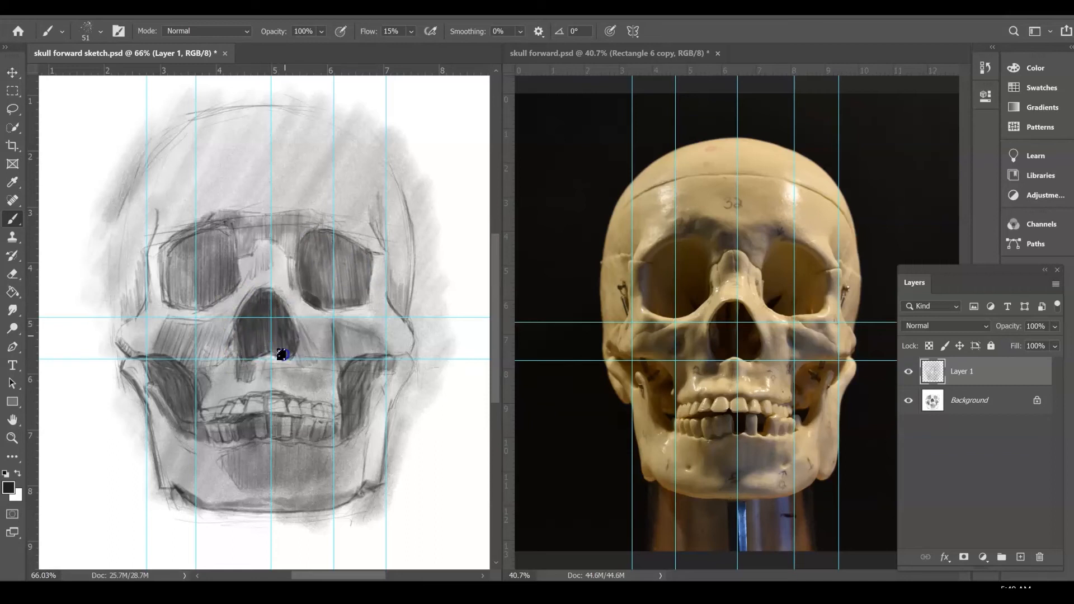
mouse_move(235, 255)
left_mouse_down()
mouse_move(222, 320)
mouse_move(223, 252)
mouse_move(239, 247)
mouse_move(236, 265)
mouse_move(219, 233)
mouse_move(237, 283)
mouse_move(219, 267)
mouse_move(212, 234)
mouse_move(175, 252)
mouse_move(175, 286)
mouse_move(208, 244)
mouse_move(199, 305)
left_mouse_up()
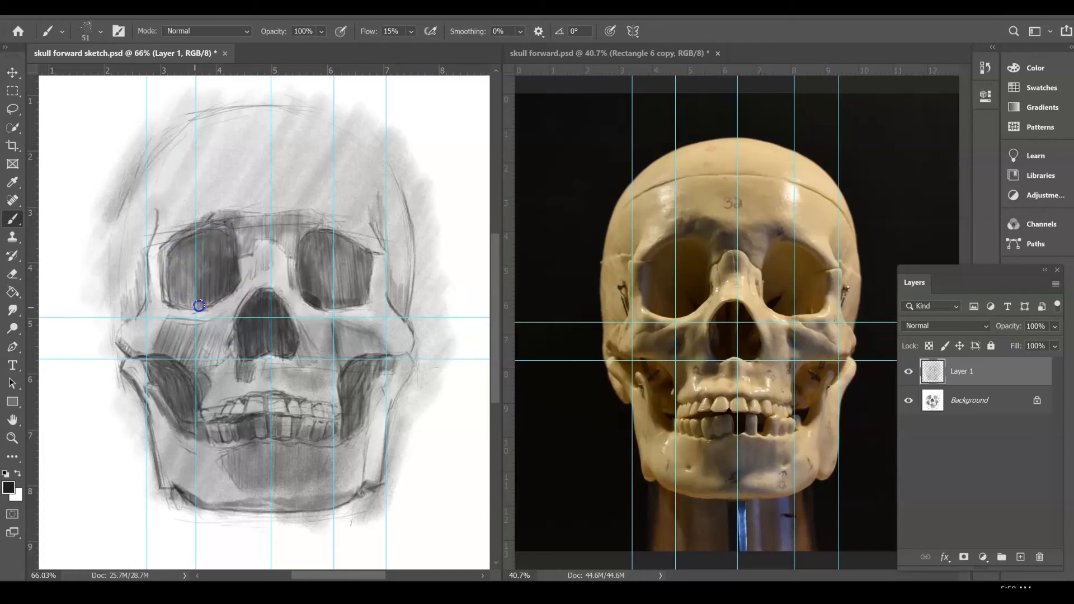
left_click_drag(334, 235, 312, 231)
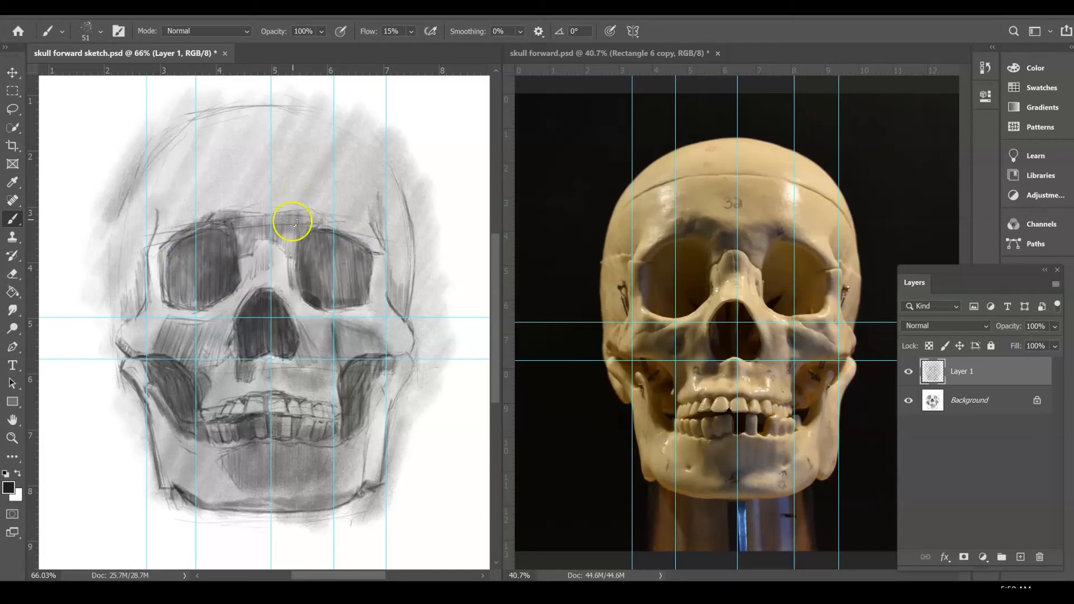
Deepen the shadows of the jaw hollows, the underside of the left cheekbone, the chin and the gaps between the lower teeth
mouse_move(221, 397)
left_mouse_down()
mouse_move(192, 376)
mouse_move(203, 330)
mouse_move(175, 362)
mouse_move(156, 351)
left_mouse_up()
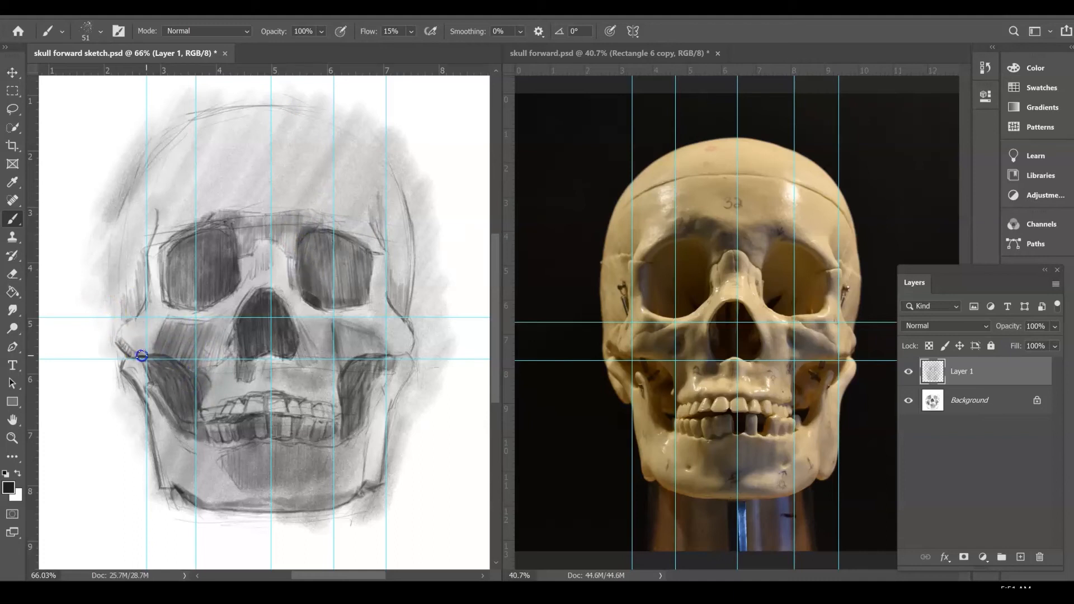
left_click_drag(164, 385, 185, 424)
mouse_move(199, 498)
left_mouse_down()
mouse_move(327, 508)
mouse_move(291, 477)
mouse_move(265, 498)
left_mouse_up()
mouse_move(224, 468)
left_mouse_down()
mouse_move(262, 483)
mouse_move(288, 458)
mouse_move(319, 451)
left_mouse_up()
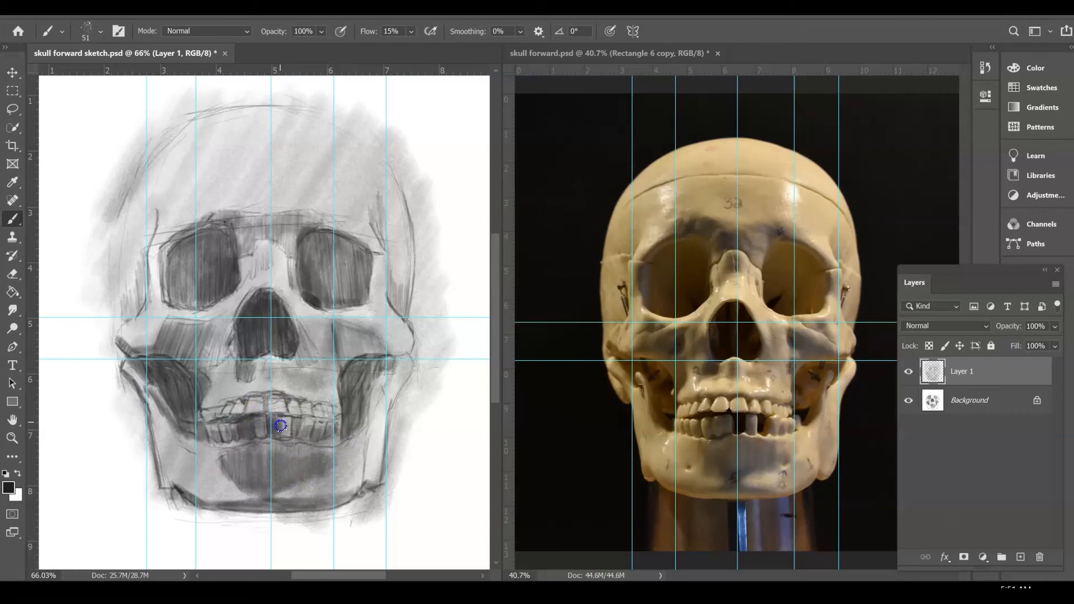
mouse_move(342, 402)
left_mouse_down()
mouse_move(334, 325)
mouse_move(354, 362)
mouse_move(384, 344)
left_mouse_up()
Paint a dark background band down the left side of the skull and clean up the chin's lower edge with the eraser
left_click_drag(110, 235, 106, 261)
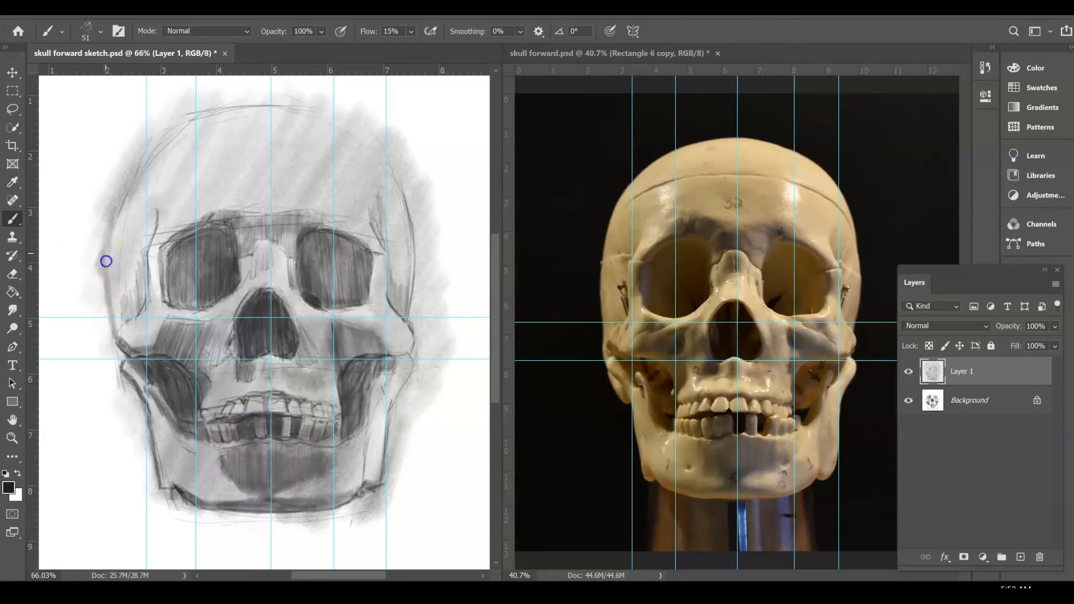
mouse_move(114, 335)
left_mouse_down()
mouse_move(103, 386)
mouse_move(104, 341)
mouse_move(137, 419)
mouse_move(116, 436)
mouse_move(134, 438)
mouse_move(145, 465)
mouse_move(140, 404)
mouse_move(144, 470)
mouse_move(118, 498)
mouse_move(119, 195)
mouse_move(111, 249)
mouse_move(130, 163)
mouse_move(122, 190)
mouse_move(153, 135)
mouse_move(103, 188)
mouse_move(91, 358)
left_mouse_up()
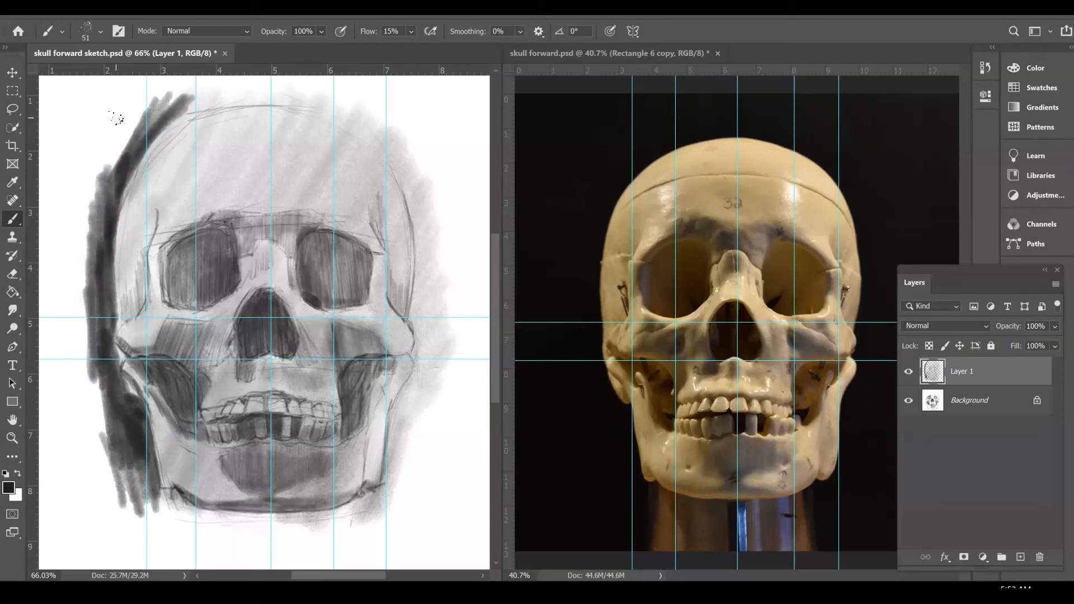
key("e")
left_click(101, 31)
left_click(97, 77)
left_click(281, 541)
left_click_drag(257, 510, 343, 502)
mouse_move(196, 502)
left_mouse_down()
mouse_move(301, 508)
mouse_move(275, 520)
mouse_move(293, 523)
mouse_move(144, 494)
mouse_move(186, 513)
mouse_move(363, 523)
mouse_move(137, 492)
mouse_move(107, 466)
mouse_move(139, 487)
mouse_move(96, 427)
left_mouse_up()
Paint the dark background below the jaw and up the right side of the skull with the size 51 brush
left_click(12, 219)
mouse_move(391, 458)
left_mouse_down()
mouse_move(388, 493)
mouse_move(360, 500)
mouse_move(359, 523)
left_mouse_up()
left_click_drag(417, 353, 381, 540)
mouse_move(420, 364)
left_mouse_down()
mouse_move(418, 348)
mouse_move(427, 355)
mouse_move(369, 543)
mouse_move(311, 563)
left_mouse_up()
mouse_move(410, 291)
left_mouse_down()
mouse_move(412, 233)
mouse_move(384, 140)
mouse_move(412, 173)
mouse_move(431, 344)
left_mouse_up()
left_click_drag(437, 212, 438, 396)
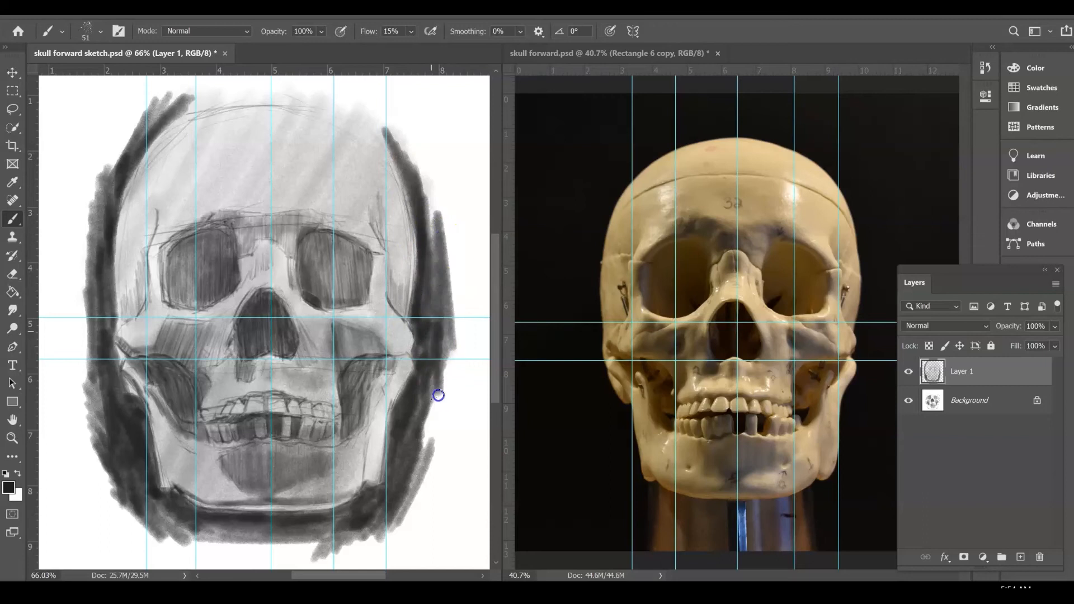
Close the dark background band around the top of the cranium on Layer 1 and save the sketch
mouse_move(340, 101)
left_mouse_down()
mouse_move(434, 211)
mouse_move(413, 144)
mouse_move(429, 246)
left_mouse_up()
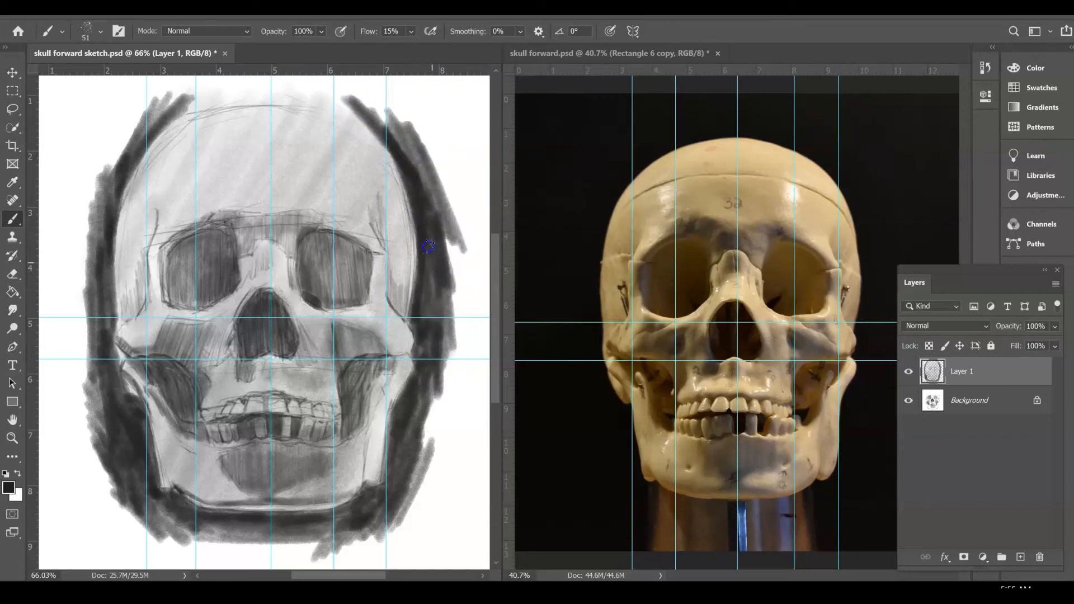
mouse_move(318, 93)
left_mouse_down()
mouse_move(292, 93)
mouse_move(420, 202)
left_mouse_up()
mouse_move(224, 91)
left_mouse_down()
mouse_move(268, 89)
mouse_move(180, 100)
mouse_move(100, 154)
left_mouse_up()
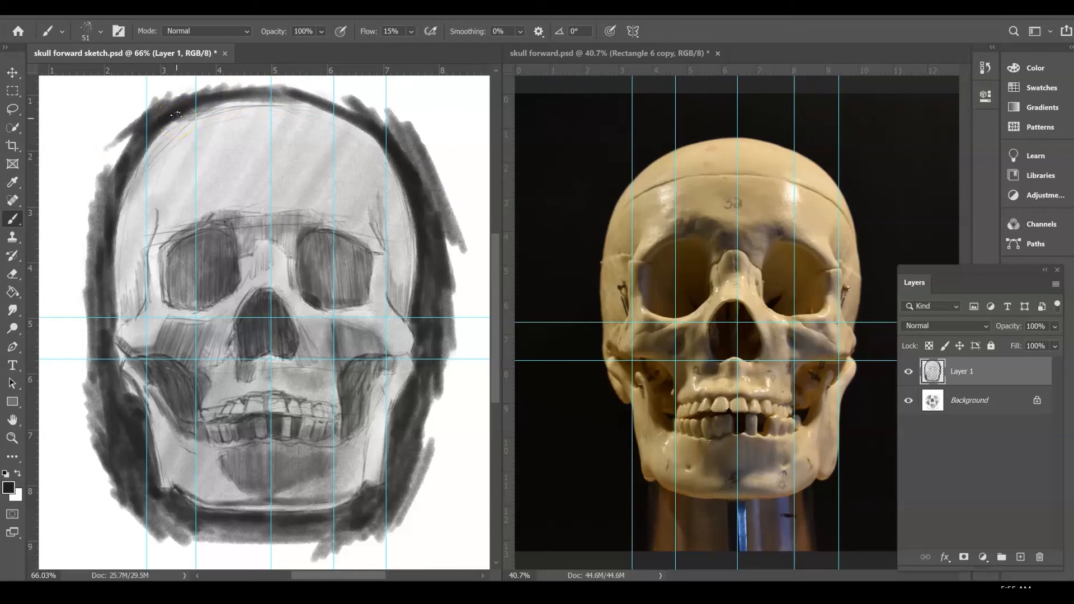
mouse_move(250, 88)
left_mouse_down()
mouse_move(414, 118)
mouse_move(402, 147)
mouse_move(453, 195)
left_mouse_up()
mouse_move(134, 124)
left_mouse_down()
mouse_move(103, 175)
mouse_move(79, 376)
mouse_move(236, 83)
mouse_move(70, 241)
left_mouse_up()
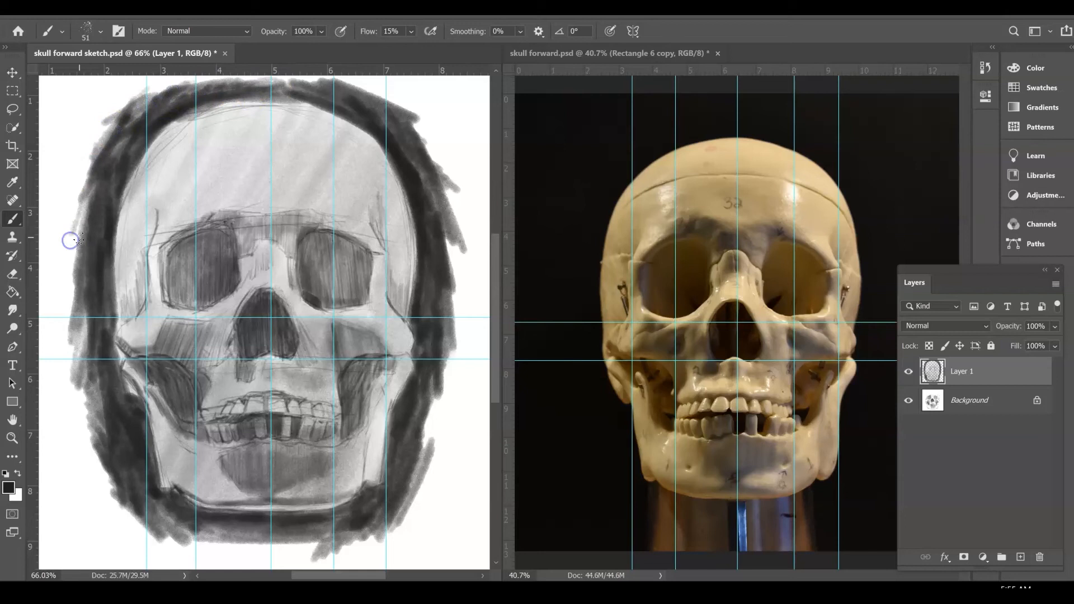
key("ctrl+s")
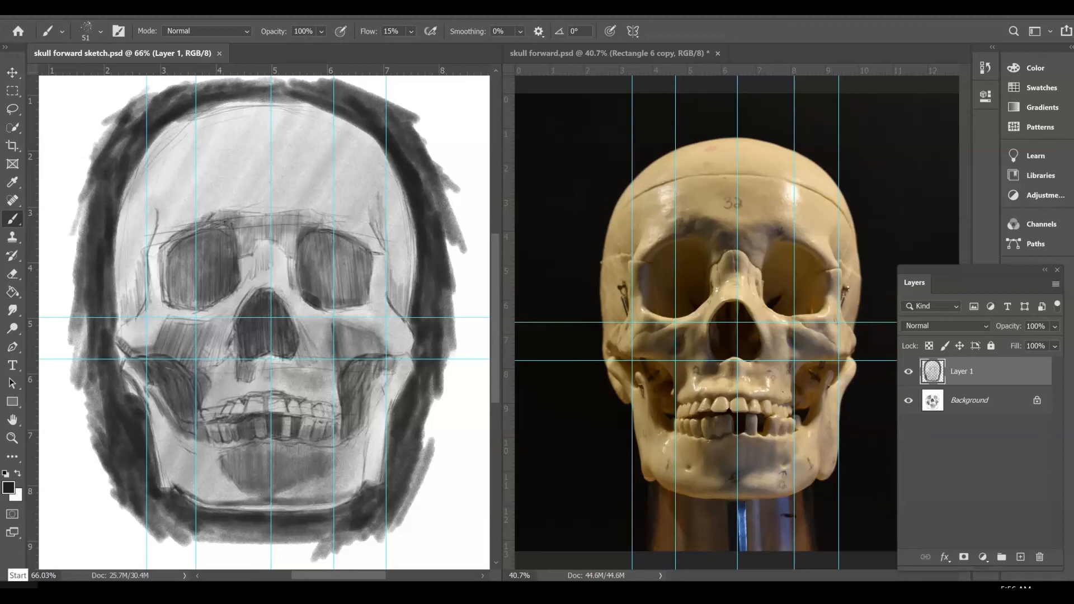
Extend the background into a dark rectangle around the whole skull with a size 117 brush at 15% flow, and save the sketch
mouse_move(74, 333)
left_mouse_down()
mouse_move(89, 468)
mouse_move(160, 540)
mouse_move(123, 537)
mouse_move(130, 484)
left_mouse_up()
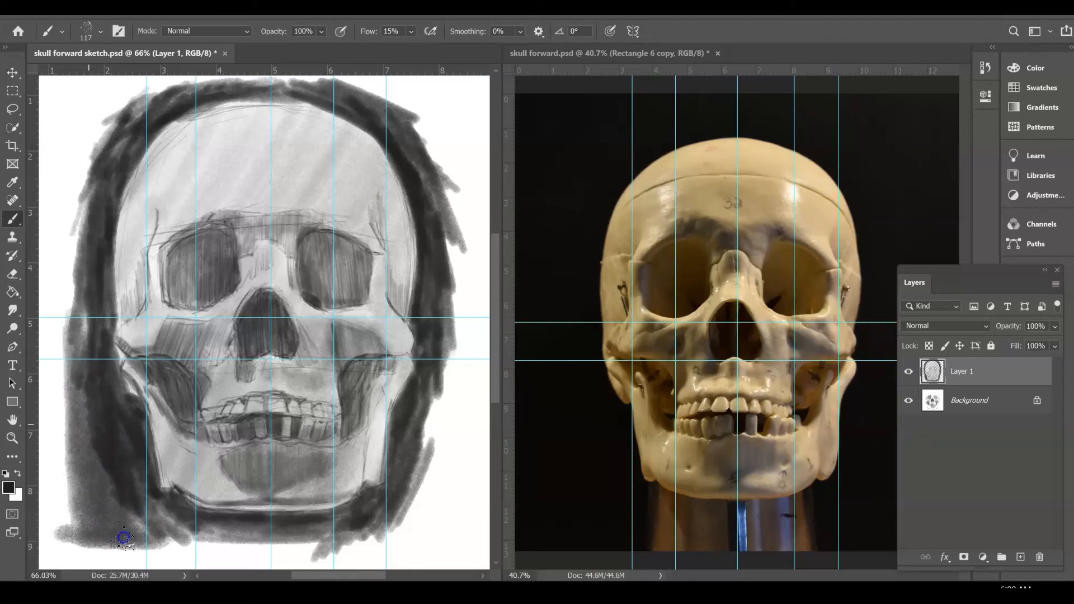
mouse_move(72, 119)
left_mouse_down()
mouse_move(84, 100)
mouse_move(111, 85)
mouse_move(89, 185)
mouse_move(96, 90)
mouse_move(86, 514)
mouse_move(419, 556)
mouse_move(453, 539)
mouse_move(439, 487)
mouse_move(456, 543)
mouse_move(432, 415)
mouse_move(411, 532)
mouse_move(430, 444)
mouse_move(428, 552)
mouse_move(462, 305)
mouse_move(445, 90)
mouse_move(419, 91)
mouse_move(438, 118)
mouse_move(403, 136)
mouse_move(382, 103)
mouse_move(410, 112)
mouse_move(453, 164)
mouse_move(433, 189)
mouse_move(414, 546)
mouse_move(75, 529)
mouse_move(172, 553)
mouse_move(175, 529)
mouse_move(112, 512)
mouse_move(100, 494)
mouse_move(94, 344)
mouse_move(114, 375)
mouse_move(78, 331)
mouse_move(108, 311)
mouse_move(74, 96)
left_mouse_up()
scroll(100, 403, "down", 1)
mouse_move(400, 101)
left_mouse_down()
mouse_move(267, 99)
mouse_move(445, 108)
left_mouse_up()
left_click_drag(416, 157, 439, 481)
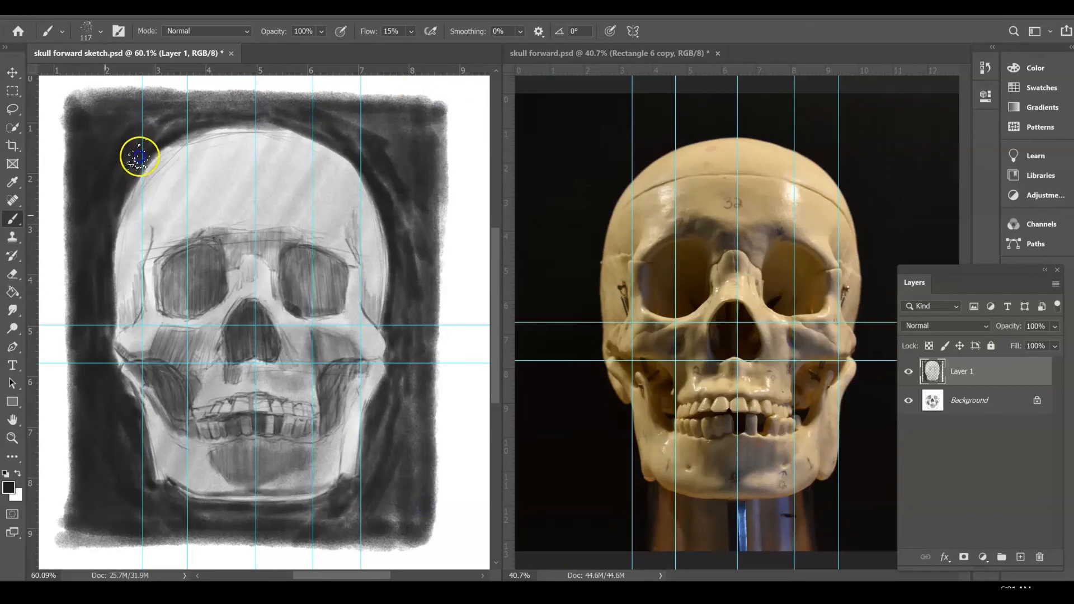
mouse_move(428, 199)
left_mouse_down()
mouse_move(393, 521)
mouse_move(331, 496)
mouse_move(259, 513)
mouse_move(95, 436)
mouse_move(84, 510)
left_mouse_up()
left_click_drag(375, 122, 428, 198)
mouse_move(89, 538)
left_mouse_down()
mouse_move(67, 116)
mouse_move(71, 307)
left_mouse_up()
key("ctrl+s")
mouse_move(386, 369)
left_mouse_down()
mouse_move(364, 456)
mouse_move(364, 425)
left_mouse_up()
Darken the gum line, the gaps between the teeth and the nose cavity with a size 53 brush at 15% flow
key("e")
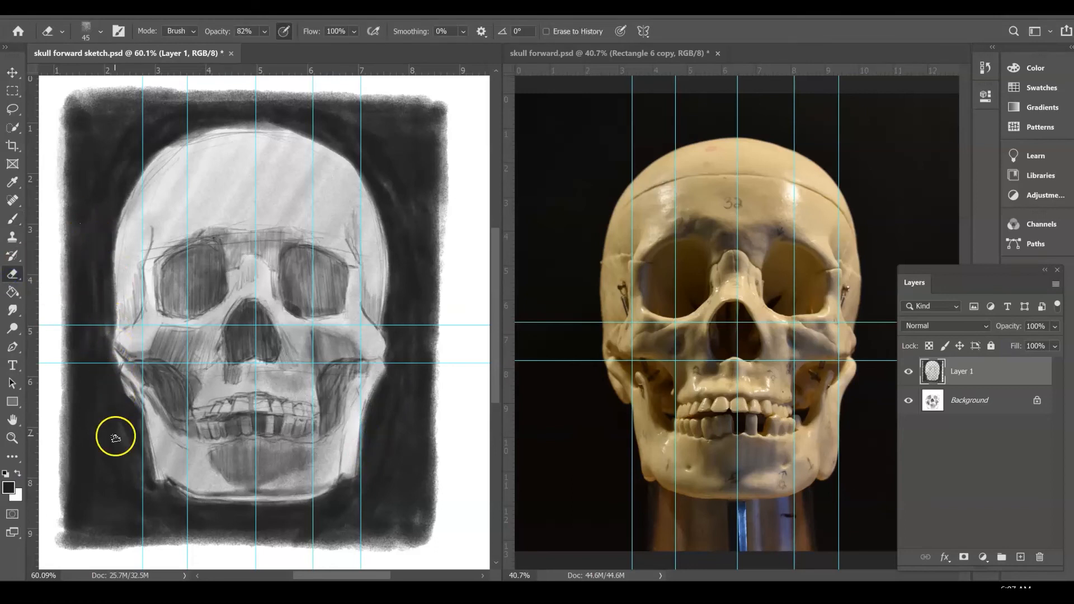
scroll(110, 360, "up", 6)
left_click(12, 218)
left_click(100, 31)
left_click(88, 127)
left_click(314, 385)
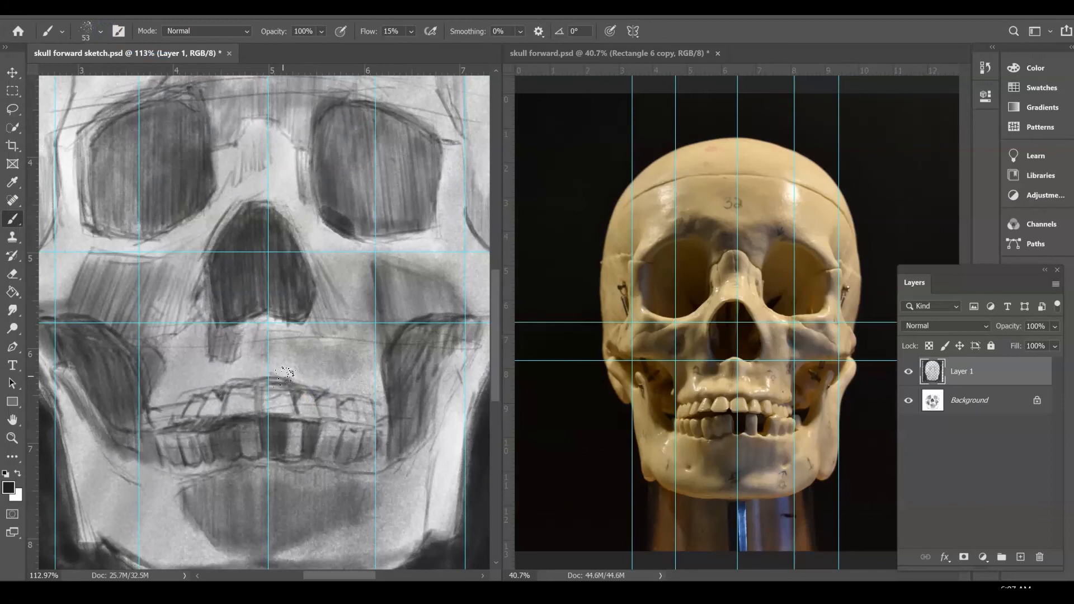
mouse_move(245, 381)
left_mouse_down()
mouse_move(198, 391)
mouse_move(179, 409)
mouse_move(226, 386)
mouse_move(213, 360)
mouse_move(196, 368)
mouse_move(231, 339)
mouse_move(219, 314)
mouse_move(189, 367)
mouse_move(205, 356)
mouse_move(198, 286)
mouse_move(190, 315)
mouse_move(184, 273)
mouse_move(164, 278)
mouse_move(142, 342)
mouse_move(279, 335)
mouse_move(346, 372)
mouse_move(245, 379)
mouse_move(387, 411)
mouse_move(359, 404)
mouse_move(384, 390)
mouse_move(380, 406)
mouse_move(300, 421)
mouse_move(160, 429)
mouse_move(218, 424)
mouse_move(278, 451)
mouse_move(321, 431)
left_mouse_up()
mouse_move(295, 315)
left_mouse_down()
mouse_move(283, 278)
mouse_move(221, 277)
mouse_move(289, 263)
mouse_move(229, 316)
left_mouse_up()
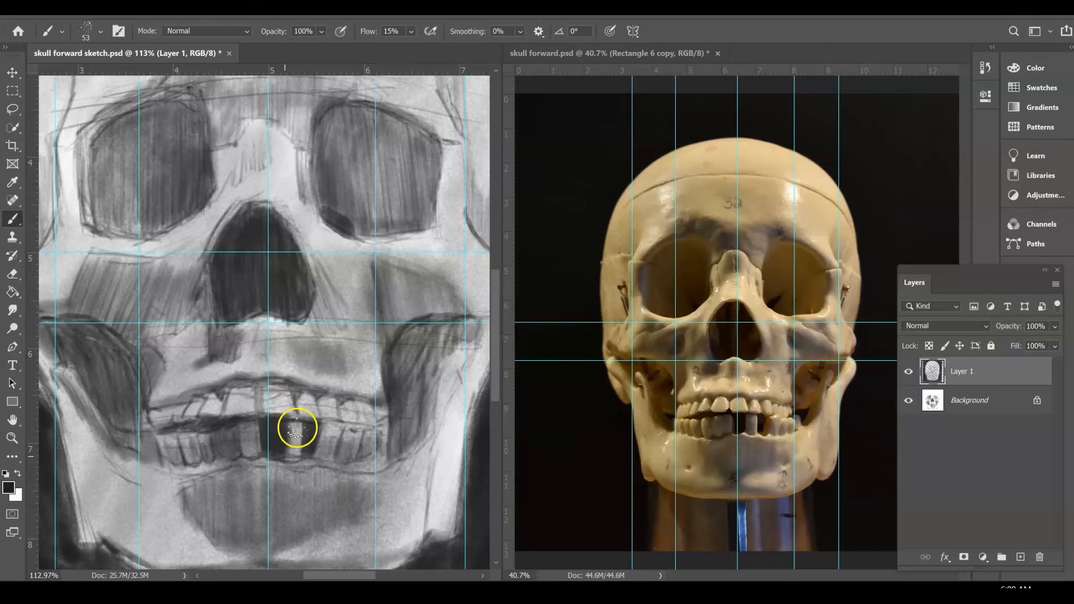
Lighten the edge below the lower teeth on Layer 1 with a size 45 eraser at 82% opacity
key("e")
left_click_drag(277, 465, 294, 462)
mouse_move(331, 467)
left_mouse_down()
mouse_move(348, 470)
mouse_move(339, 466)
left_mouse_up()
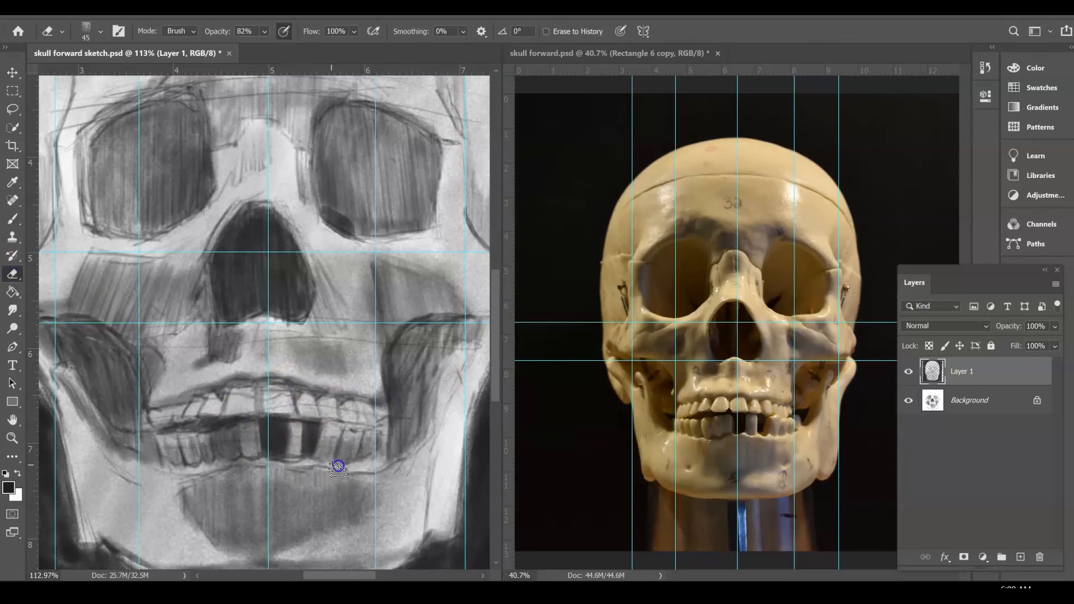
scroll(342, 466, "down", 4)
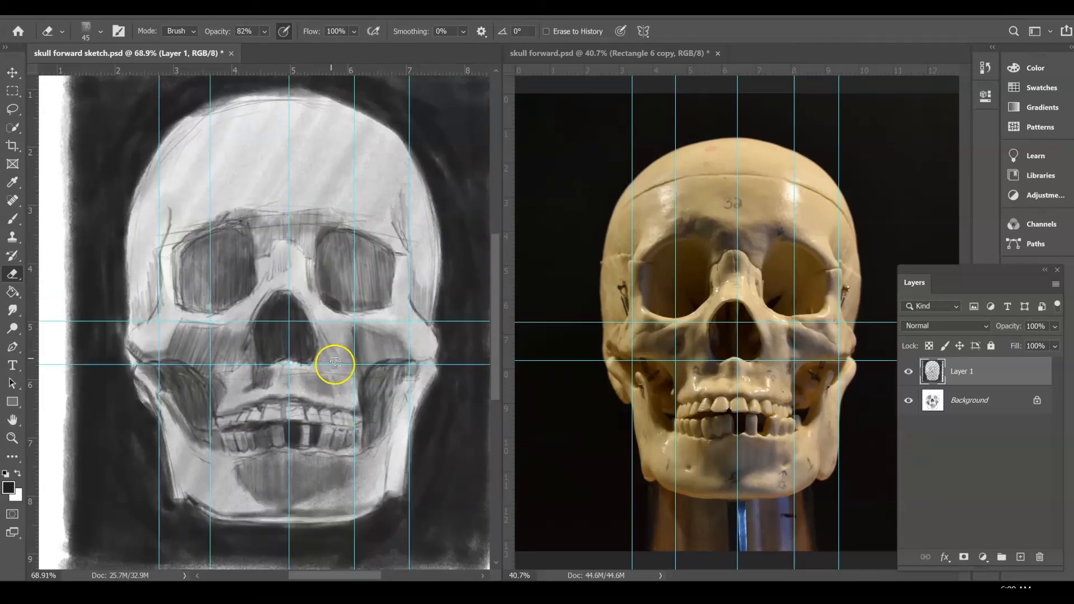
Darken the left eye socket and the left cheek hollow on Layer 1 with the size 53 brush at 15% flow
left_click(12, 218)
scroll(307, 281, "up", 3)
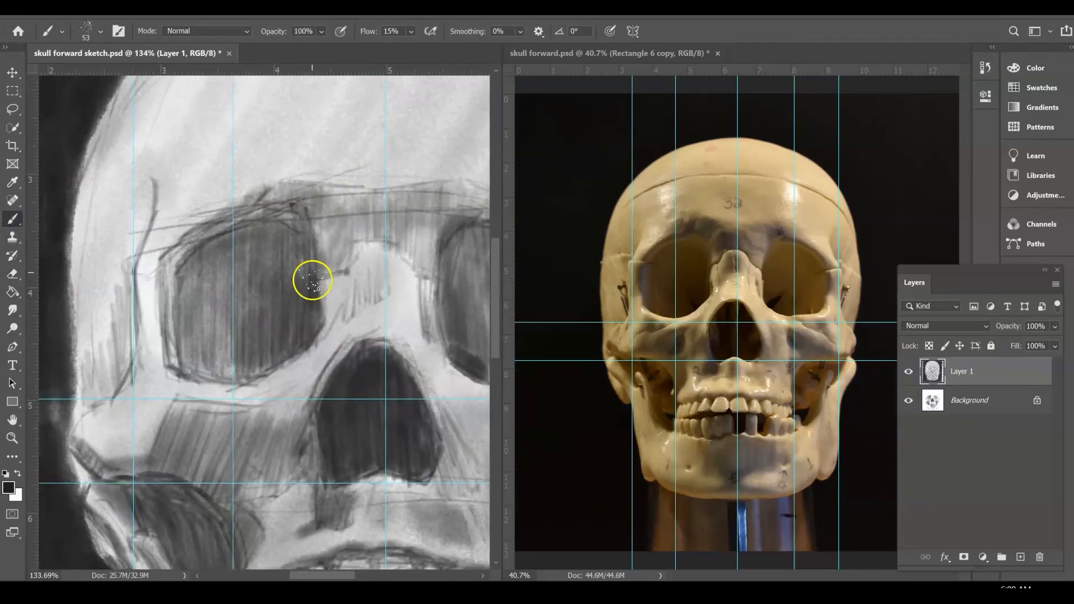
left_click_drag(295, 281, 321, 231)
mouse_move(309, 342)
left_mouse_down()
mouse_move(315, 295)
mouse_move(308, 340)
mouse_move(269, 327)
mouse_move(217, 373)
mouse_move(254, 381)
mouse_move(333, 345)
mouse_move(258, 413)
mouse_move(279, 421)
mouse_move(269, 407)
mouse_move(276, 433)
mouse_move(237, 456)
left_mouse_up()
mouse_move(182, 297)
left_mouse_down()
mouse_move(185, 371)
mouse_move(200, 319)
mouse_move(220, 369)
mouse_move(207, 378)
mouse_move(183, 332)
mouse_move(230, 212)
mouse_move(181, 276)
mouse_move(196, 262)
mouse_move(188, 301)
mouse_move(241, 273)
mouse_move(211, 308)
mouse_move(195, 268)
mouse_move(221, 340)
mouse_move(266, 295)
mouse_move(270, 245)
mouse_move(291, 277)
mouse_move(300, 333)
mouse_move(268, 307)
mouse_move(228, 369)
mouse_move(235, 266)
left_mouse_up()
mouse_move(154, 290)
left_mouse_down()
mouse_move(163, 319)
mouse_move(173, 300)
mouse_move(167, 249)
mouse_move(171, 397)
mouse_move(119, 439)
mouse_move(230, 446)
mouse_move(190, 464)
left_mouse_up()
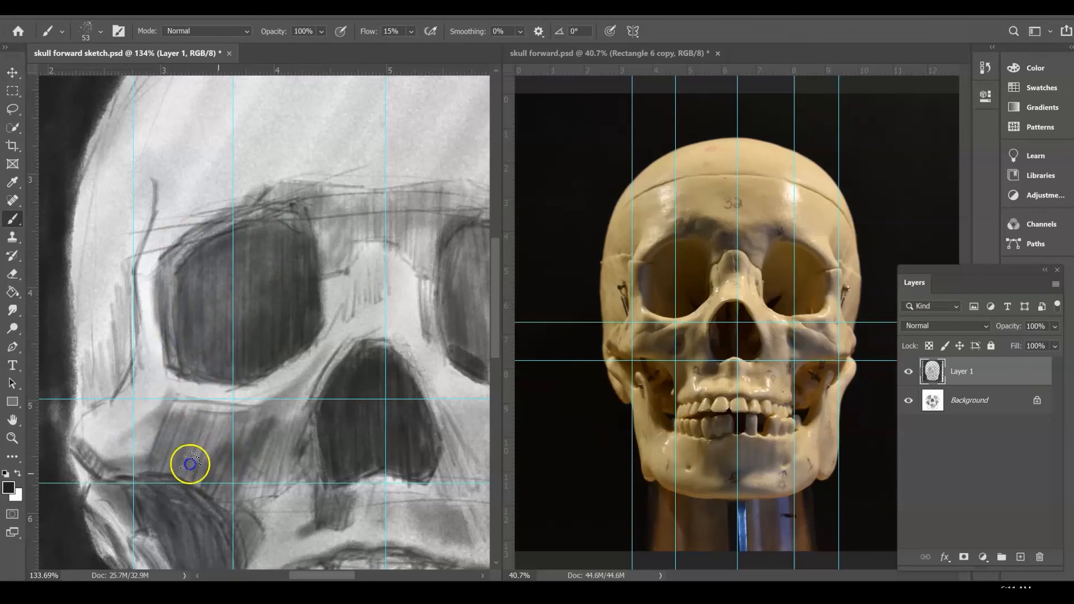
Define the upper edge of the nasal bone and shade its left side with a size 23 brush at 15% flow
scroll(249, 400, "down", 6)
scroll(249, 401, "up", 5)
mouse_move(334, 300)
left_mouse_down()
mouse_move(293, 314)
mouse_move(278, 275)
mouse_move(280, 316)
mouse_move(320, 305)
mouse_move(297, 349)
left_mouse_up()
left_click(101, 29)
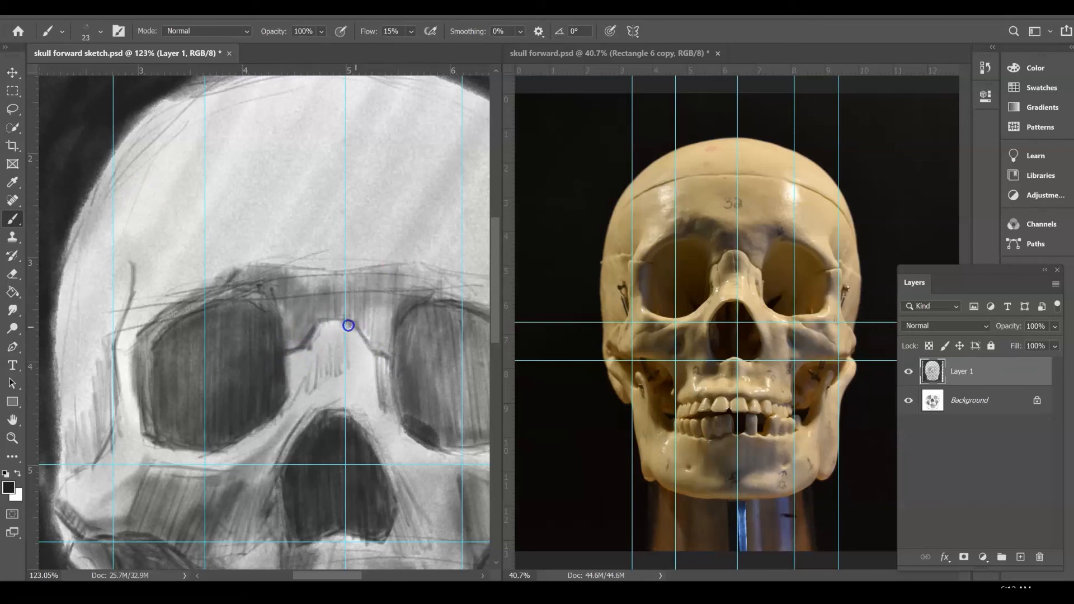
left_click_drag(343, 358, 317, 350)
mouse_move(290, 396)
left_mouse_down()
mouse_move(347, 343)
mouse_move(273, 444)
left_mouse_up()
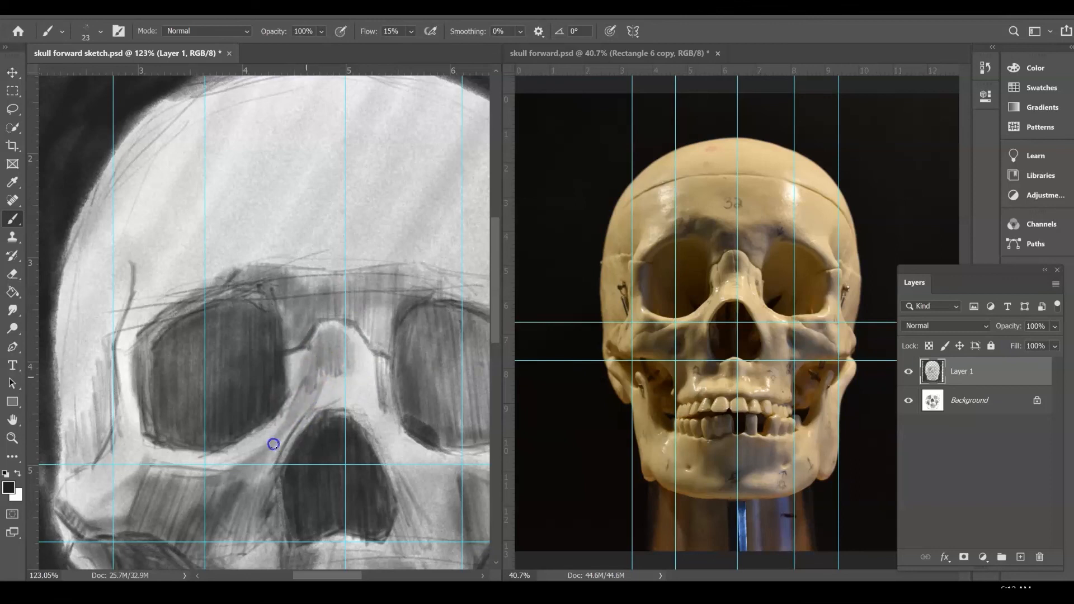
Undo the trial shading of the left temple and lighten the temple with an eraser at 82% opacity
mouse_move(120, 284)
left_mouse_down()
mouse_move(96, 451)
mouse_move(65, 403)
mouse_move(100, 443)
mouse_move(103, 427)
mouse_move(65, 472)
mouse_move(101, 421)
left_mouse_up()
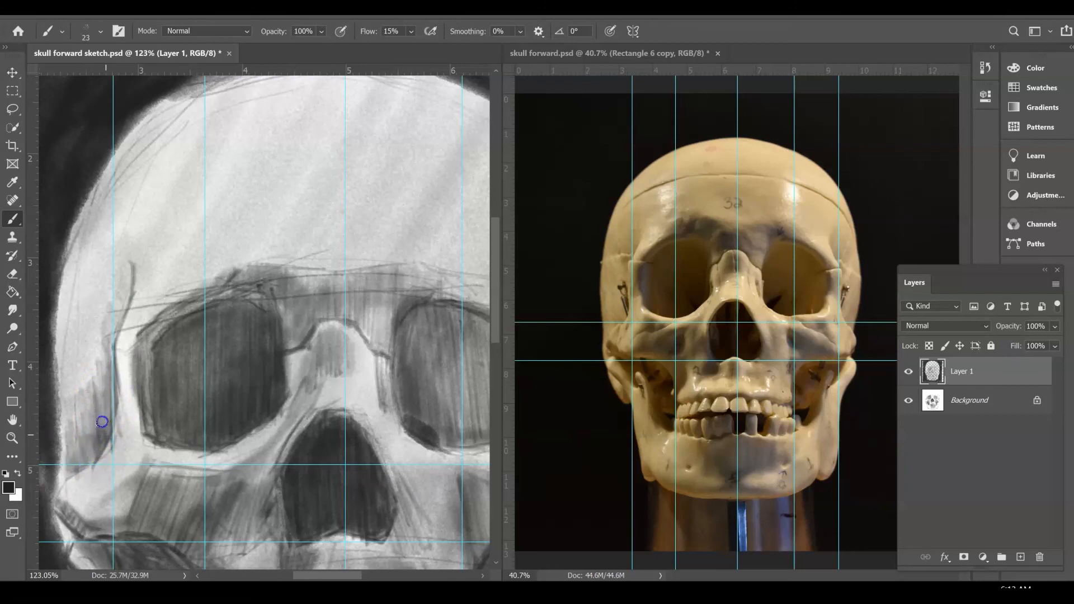
key("ctrl+z")
left_click(12, 274)
left_click_drag(62, 403, 100, 419)
left_click_drag(104, 467, 91, 390)
Erase the rough sketch lines along the brow on the Background with a size 21 eraser, and save the sketch
key("alt+bracketleft")
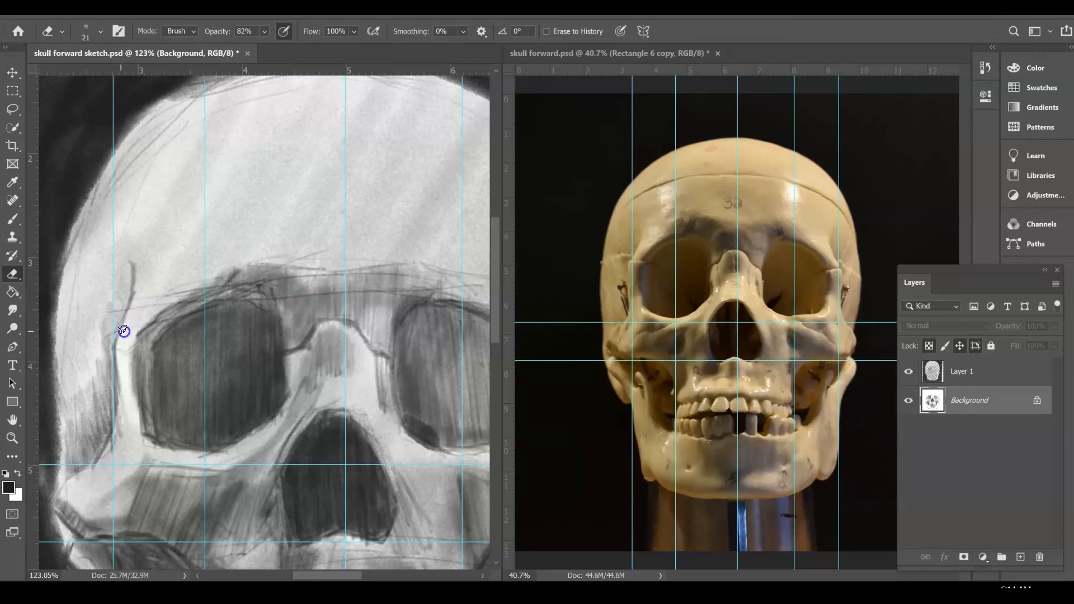
left_click_drag(292, 278, 394, 275)
left_click_drag(246, 290, 181, 300)
mouse_move(319, 297)
left_mouse_down()
mouse_move(362, 291)
mouse_move(294, 266)
left_mouse_up()
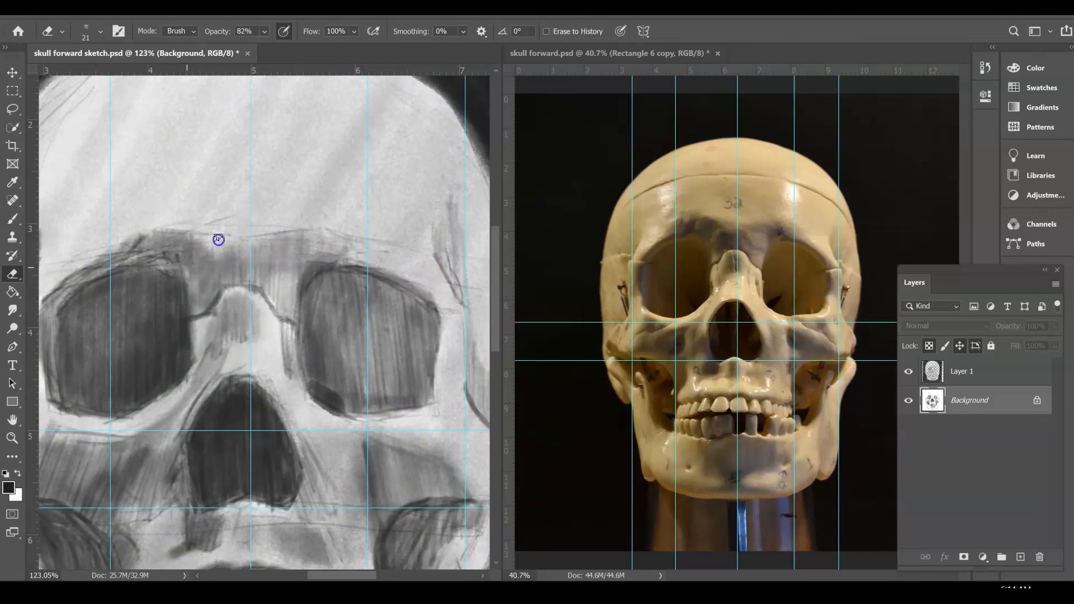
key("ctrl+0")
Shade the right eye socket, the brow, the left cheek and the area beneath the nose on Layer 1 with a size 50 brush
key("b")
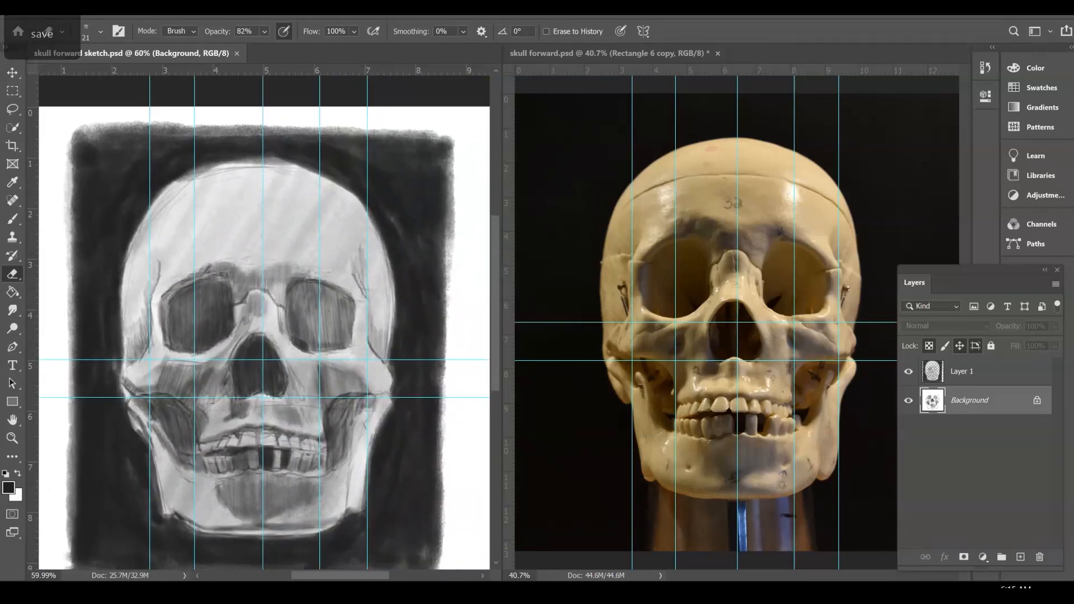
left_click(86, 34)
left_click(303, 297)
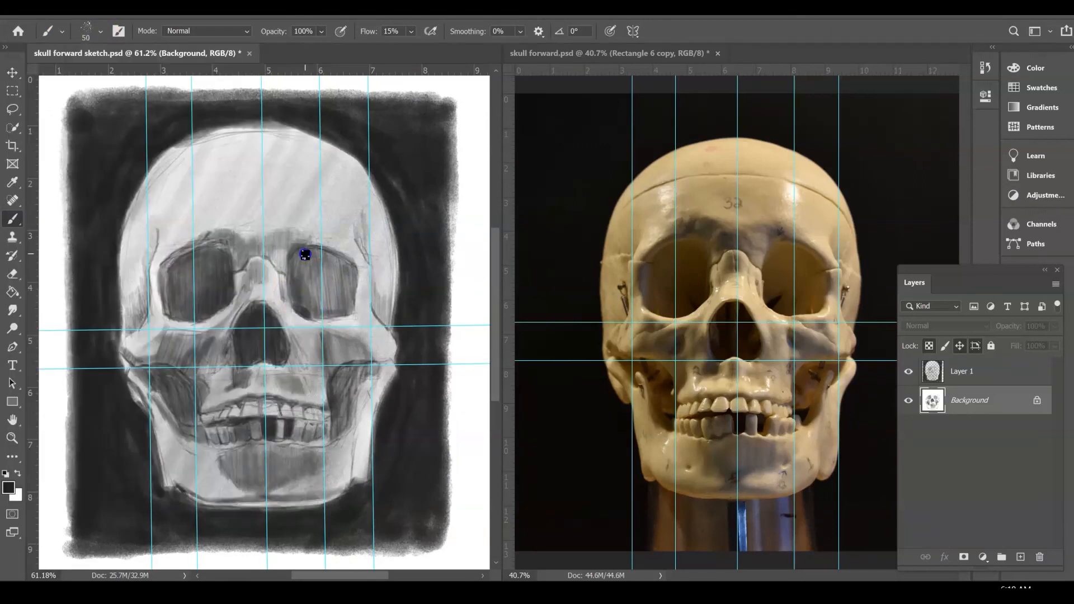
key("alt+bracketright")
mouse_move(334, 286)
left_mouse_down()
mouse_move(310, 273)
mouse_move(340, 259)
left_mouse_up()
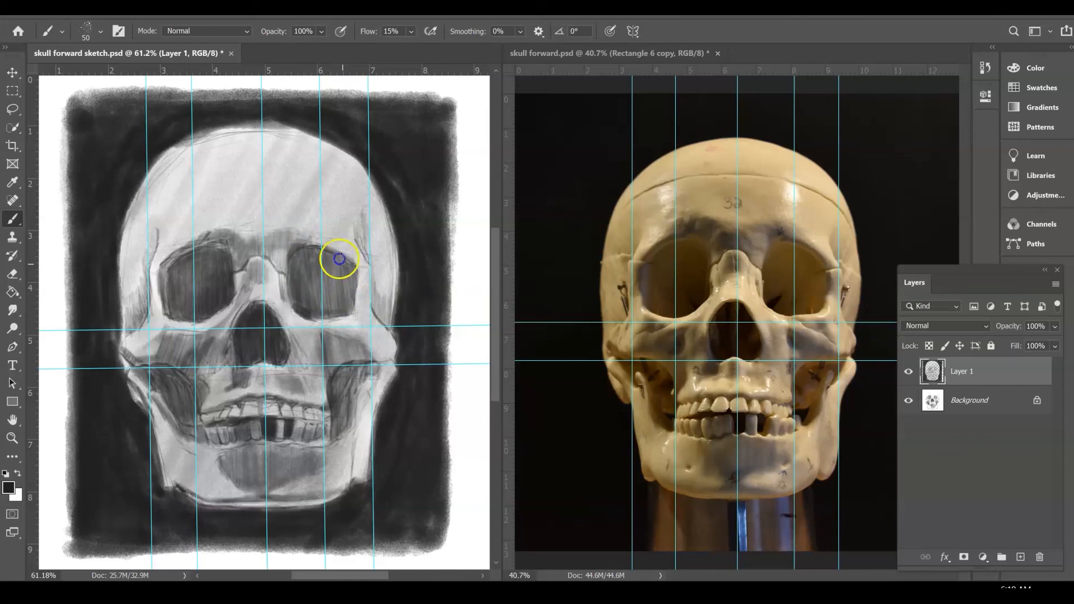
left_click_drag(359, 301, 354, 296)
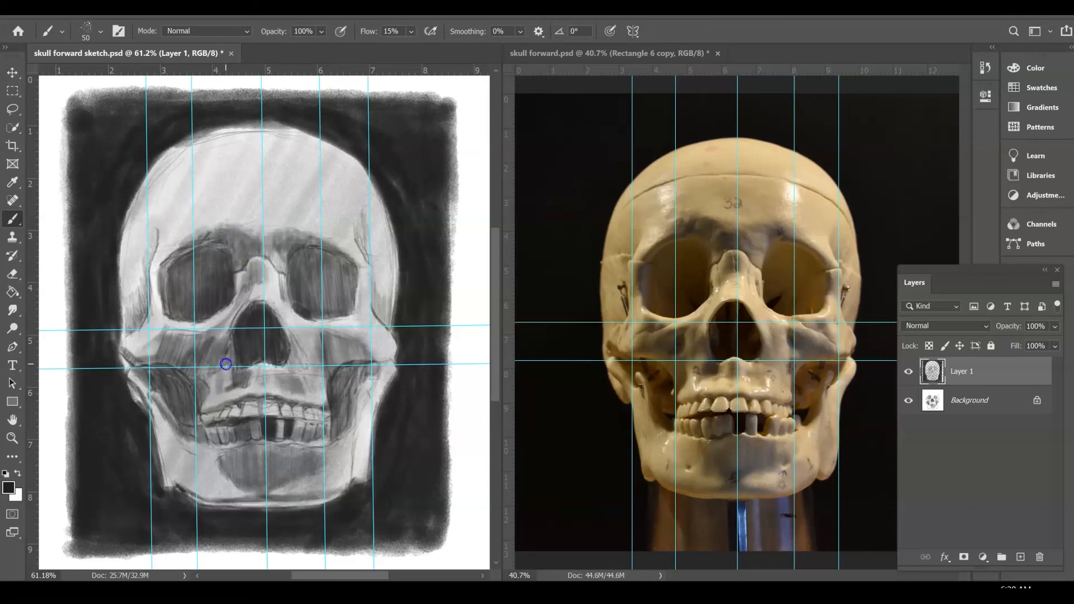
left_click_drag(215, 370, 213, 383)
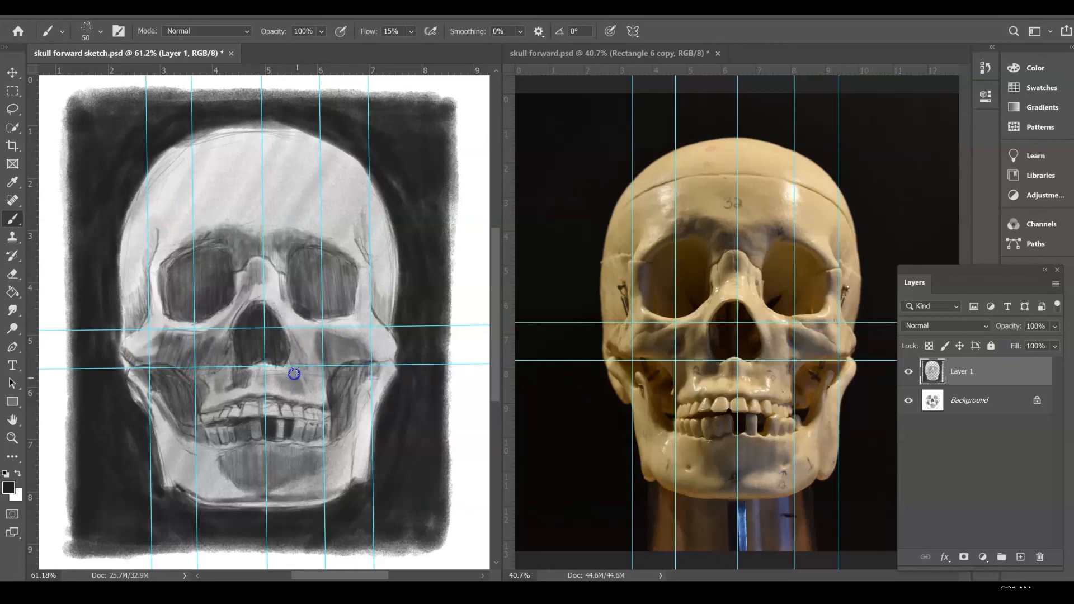
Shade the left side of the jaw and soften the chin shadow along the lower jaw on Layer 1
left_click_drag(166, 427, 173, 440)
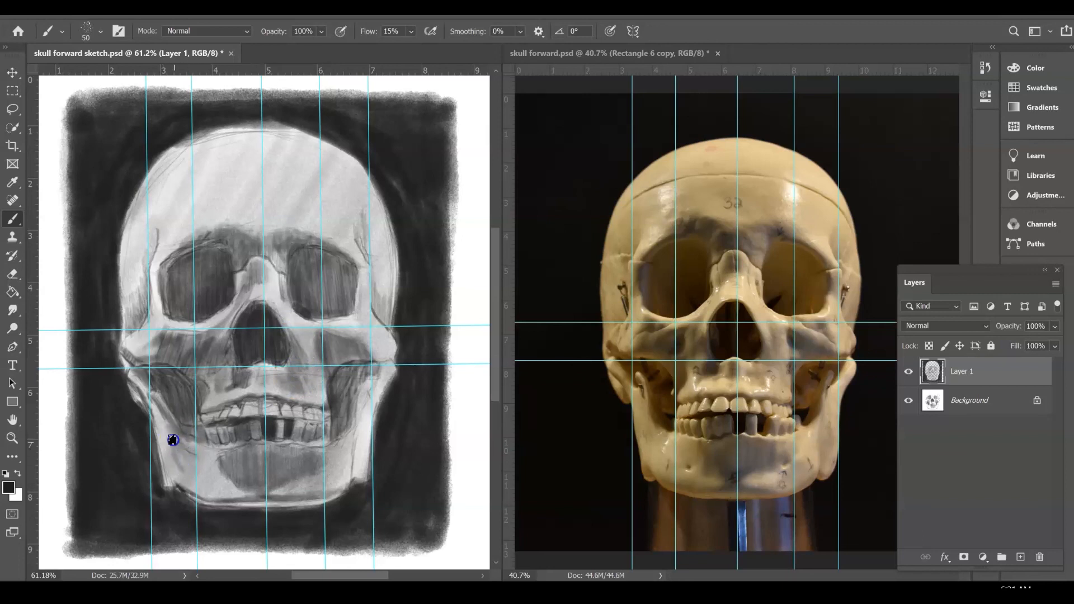
mouse_move(242, 490)
left_mouse_down()
mouse_move(274, 472)
mouse_move(276, 486)
mouse_move(313, 452)
mouse_move(242, 472)
mouse_move(251, 452)
left_mouse_up()
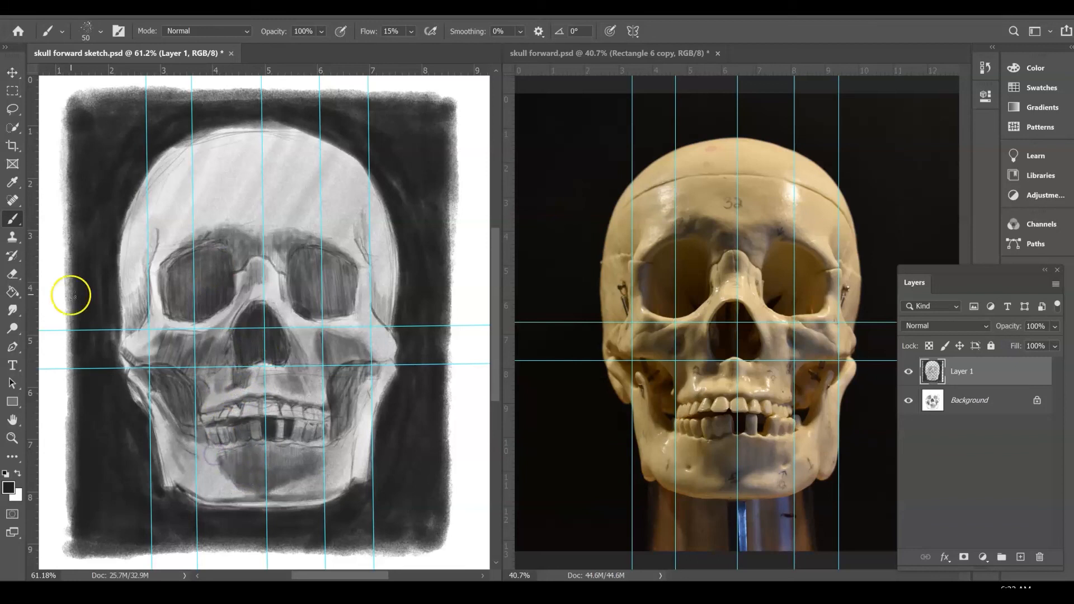
mouse_move(264, 494)
left_mouse_down()
mouse_move(302, 499)
mouse_move(204, 497)
mouse_move(320, 492)
mouse_move(351, 477)
mouse_move(364, 420)
mouse_move(363, 482)
mouse_move(364, 384)
mouse_move(355, 472)
left_mouse_up()
mouse_move(175, 479)
left_mouse_down()
mouse_move(154, 400)
mouse_move(229, 485)
left_mouse_up()
Tone both temples and the forehead on Layer 1 with the size 50 brush at 15% flow, and save the sketch
mouse_move(149, 252)
left_mouse_down()
mouse_move(126, 326)
mouse_move(139, 302)
mouse_move(156, 308)
mouse_move(157, 276)
mouse_move(151, 308)
mouse_move(160, 291)
mouse_move(158, 311)
mouse_move(196, 343)
left_mouse_up()
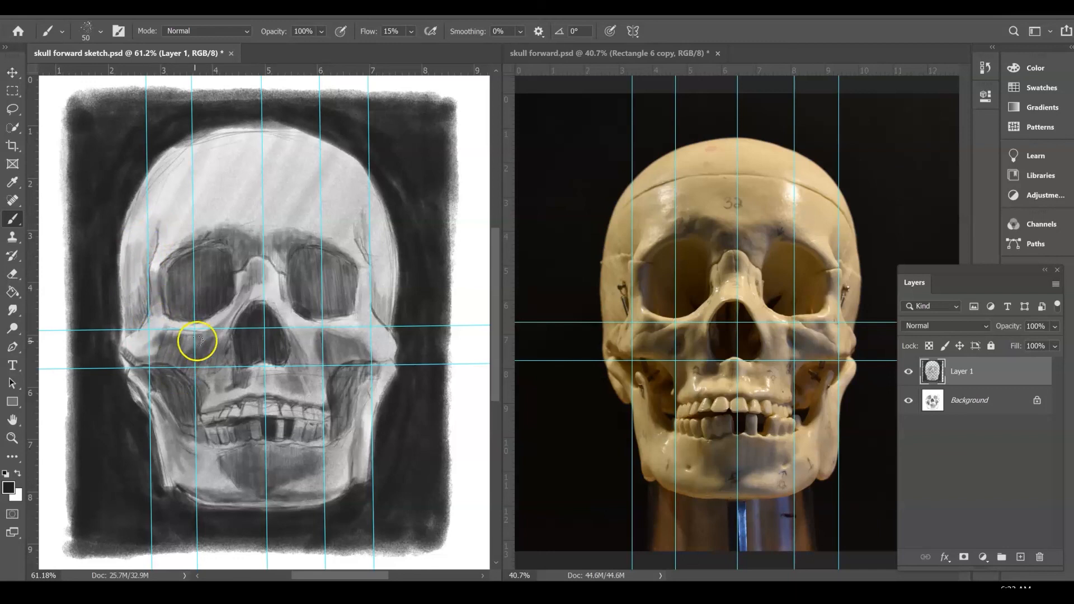
mouse_move(360, 300)
left_mouse_down()
mouse_move(361, 276)
mouse_move(356, 298)
left_mouse_up()
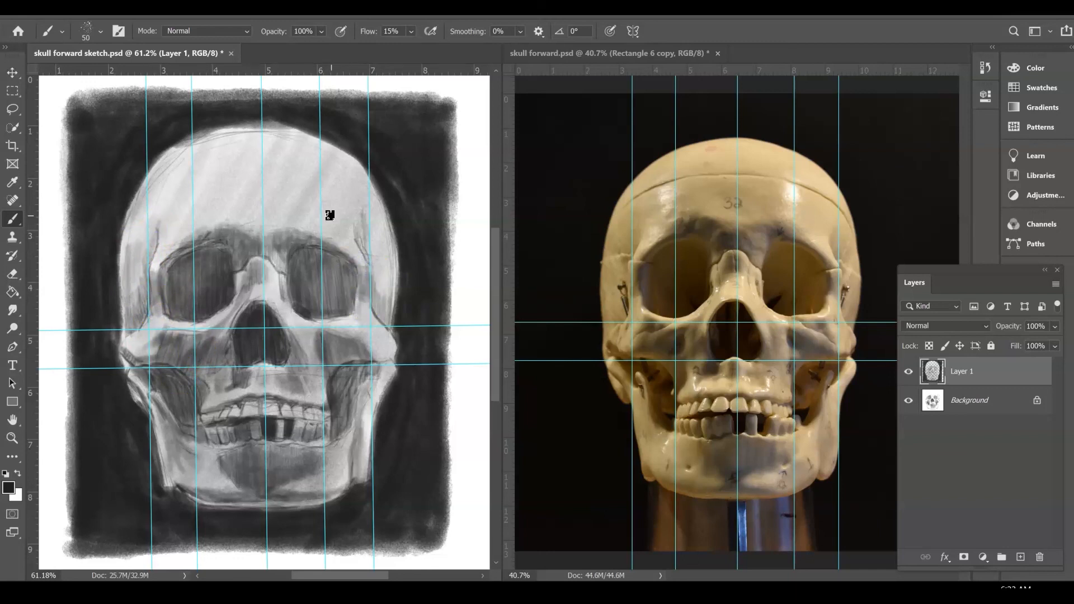
mouse_move(274, 237)
left_mouse_down()
mouse_move(270, 190)
mouse_move(300, 182)
mouse_move(246, 218)
mouse_move(273, 174)
mouse_move(236, 172)
mouse_move(229, 211)
mouse_move(204, 183)
mouse_move(184, 212)
mouse_move(218, 219)
mouse_move(190, 171)
left_mouse_up()
mouse_move(373, 257)
left_mouse_down()
mouse_move(379, 210)
mouse_move(391, 255)
mouse_move(374, 191)
mouse_move(363, 237)
mouse_move(353, 160)
mouse_move(379, 218)
mouse_move(386, 285)
left_mouse_up()
mouse_move(124, 250)
left_mouse_down()
mouse_move(152, 206)
mouse_move(133, 287)
mouse_move(158, 216)
left_mouse_up()
key("ctrl+s")
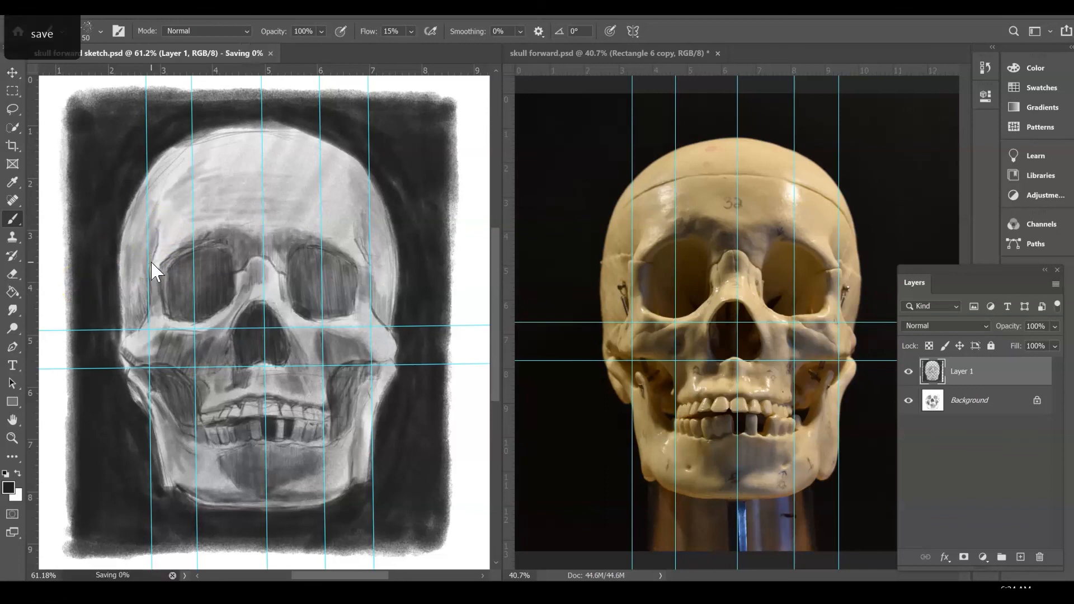